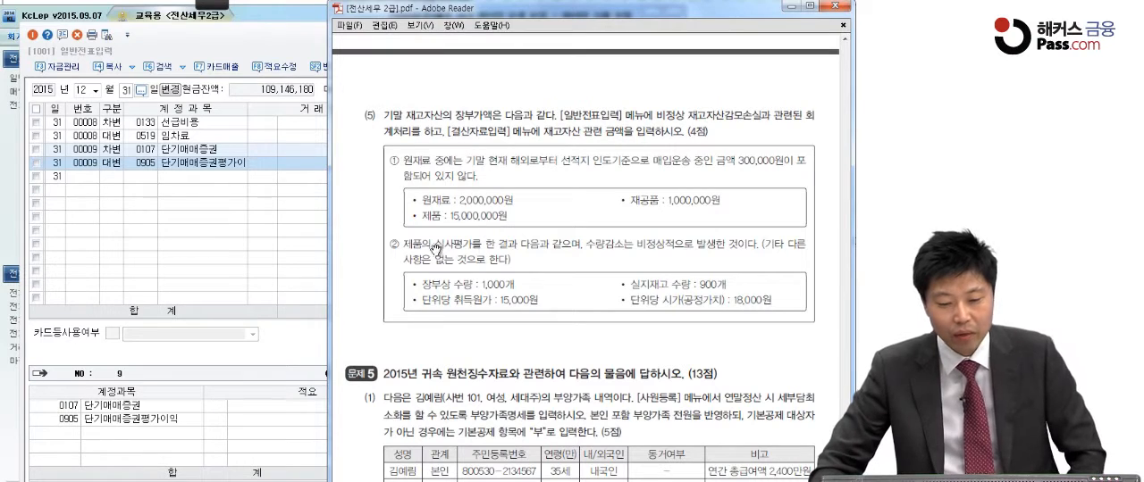
Start a new December 31 voucher line as a credit (대변) entry to account 0150 제품
click(87, 180)
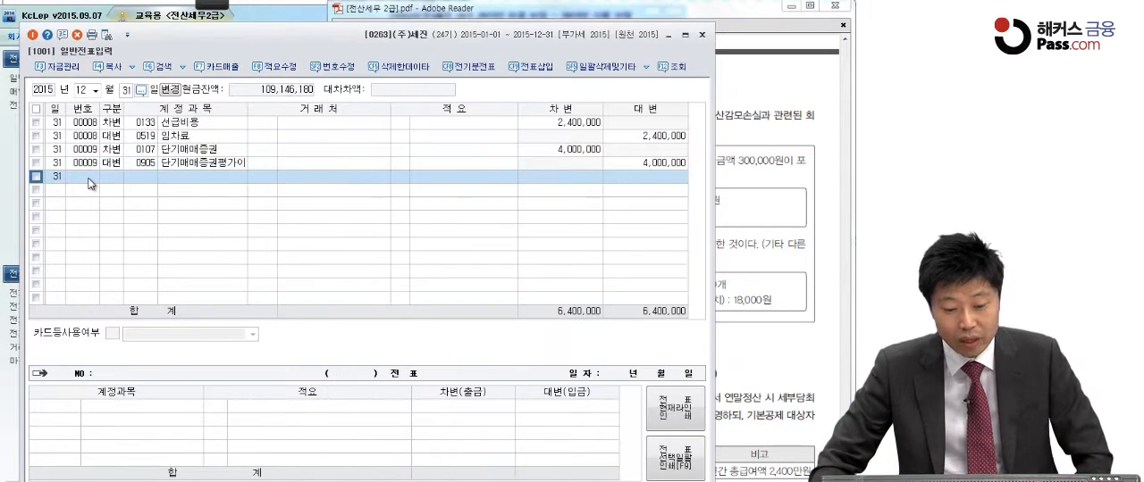
click(118, 181)
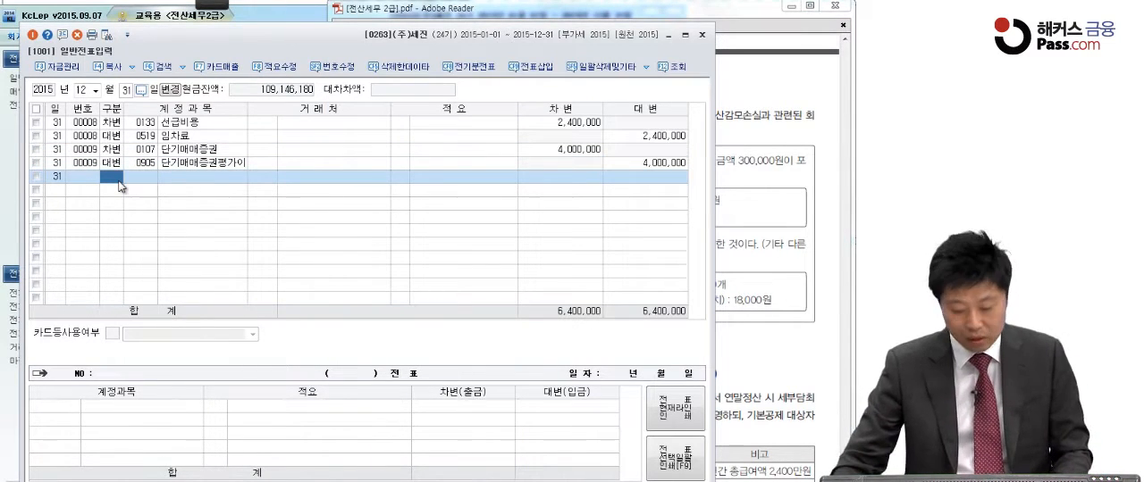
text(3)
key(Return)
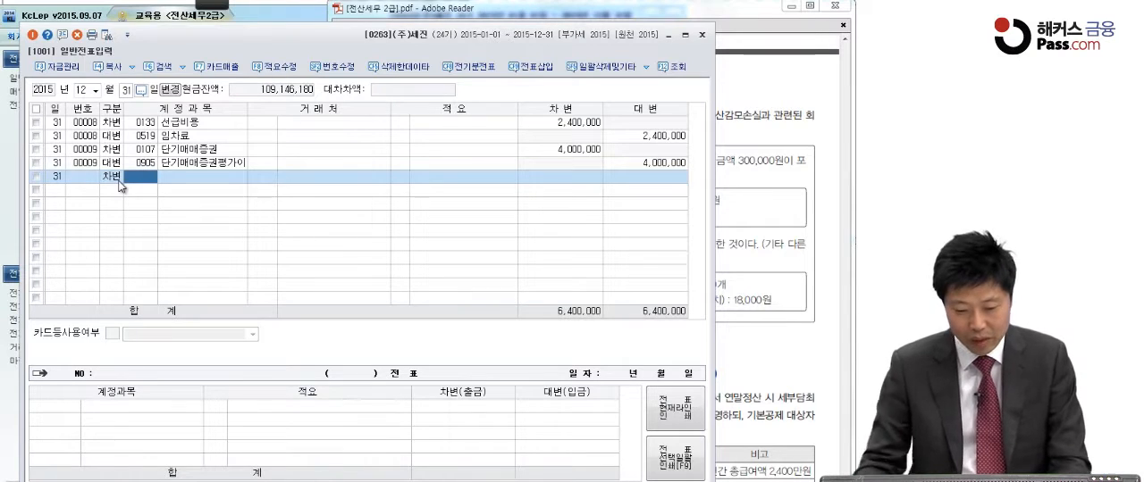
click(114, 179)
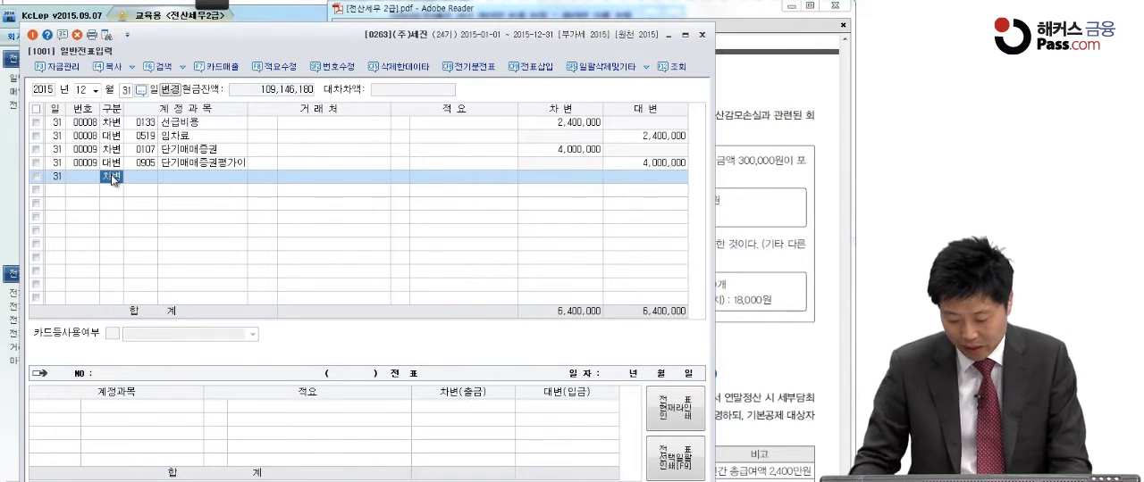
text(4)
key(Return)
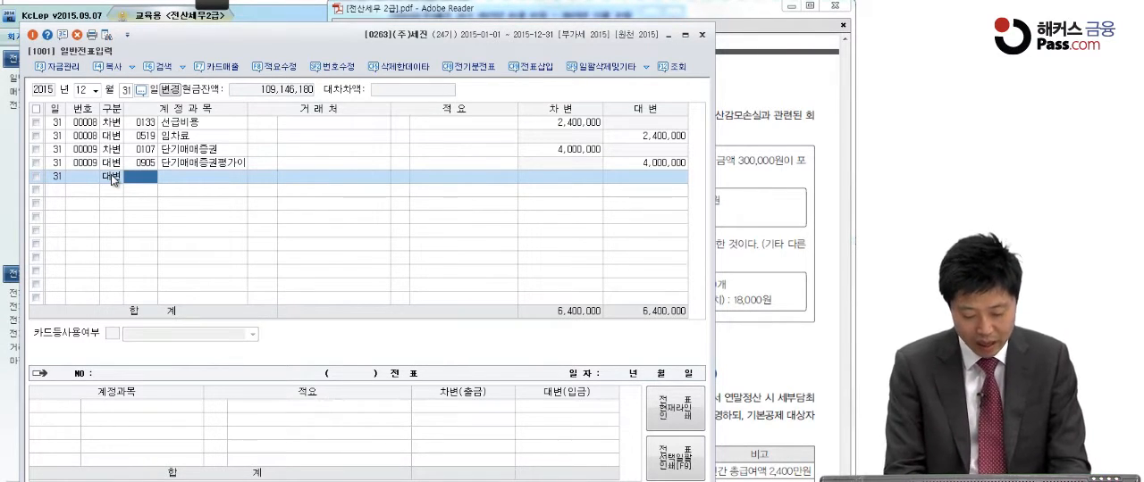
text(150)
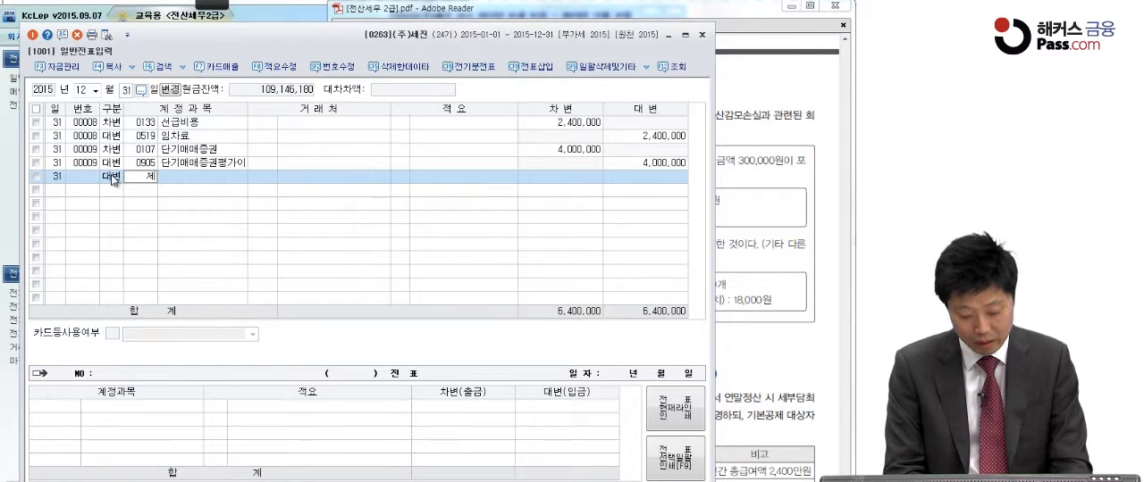
key(Return)
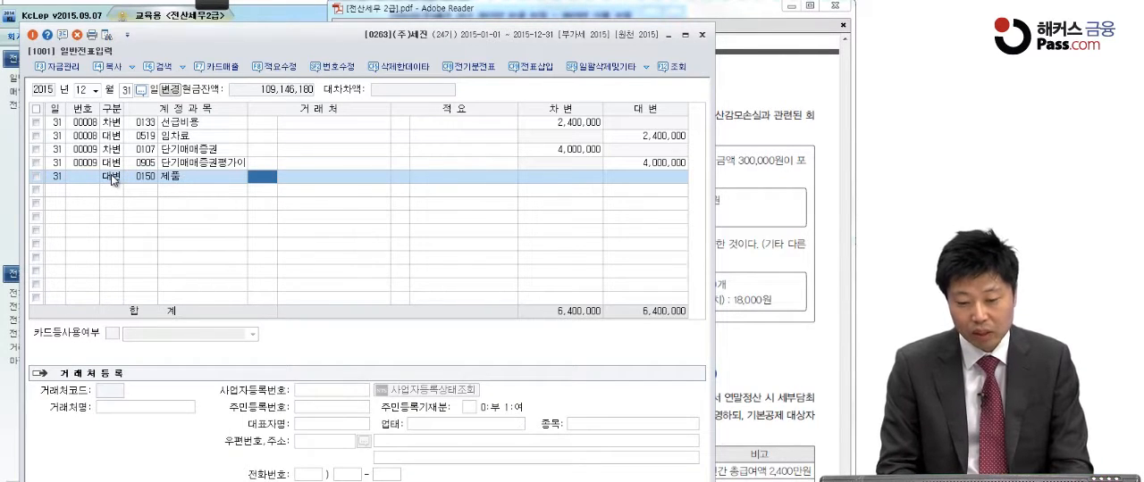
Leave the 제품 line's counterparty blank, assign remark 8 (타계정으로 대체액) and enter a credit amount of 1,500,000
key(Return)
key(Return)
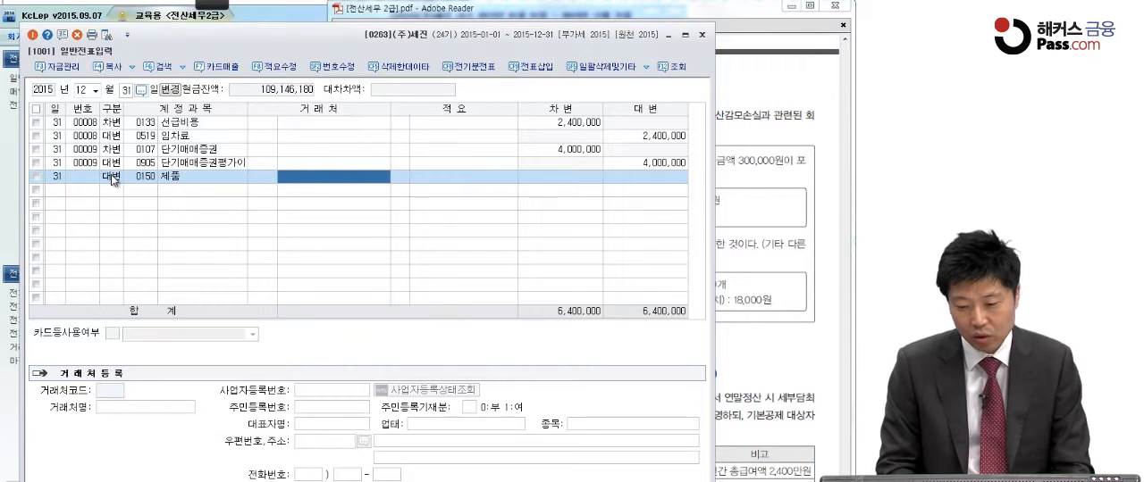
text(8)
key(Return)
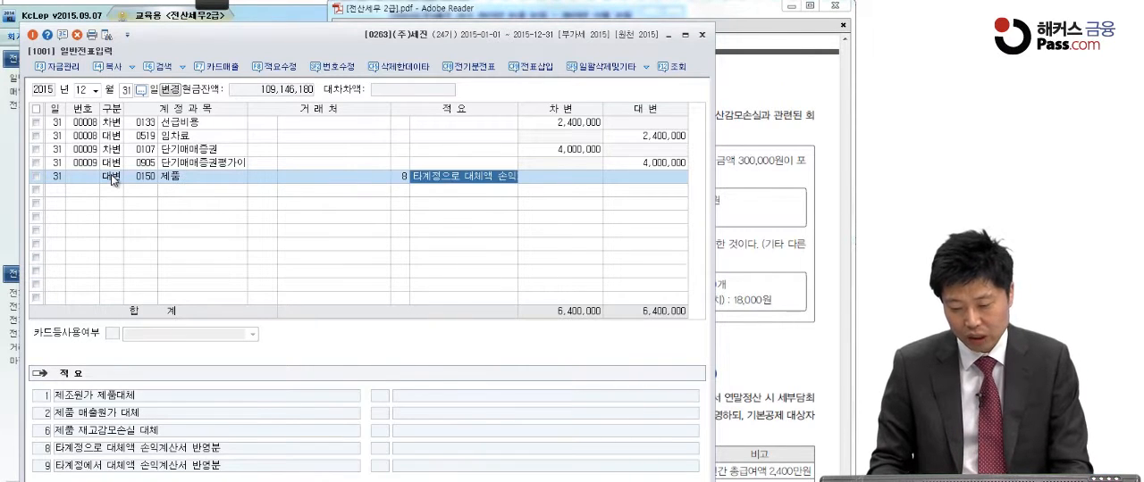
key(Return)
text(1500000)
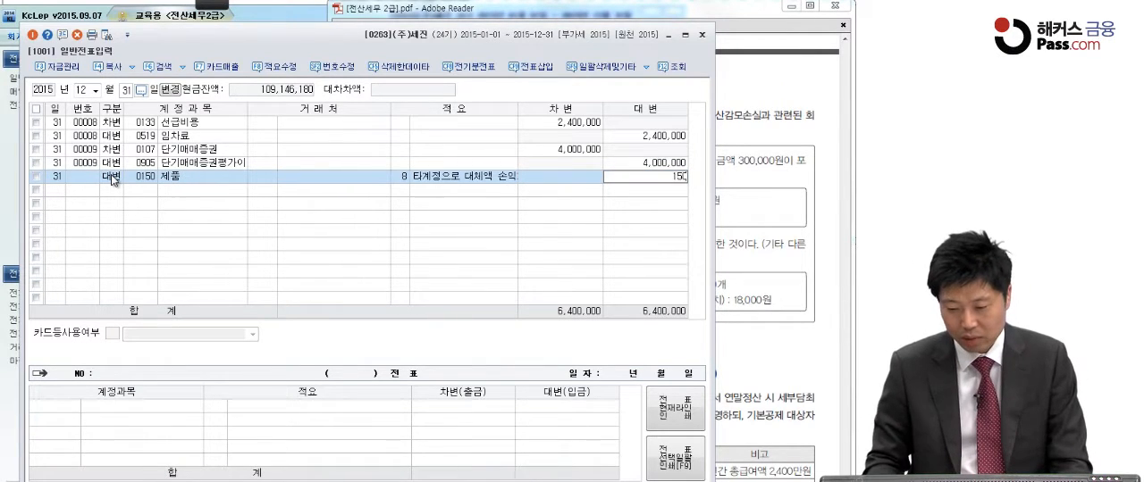
key(Return)
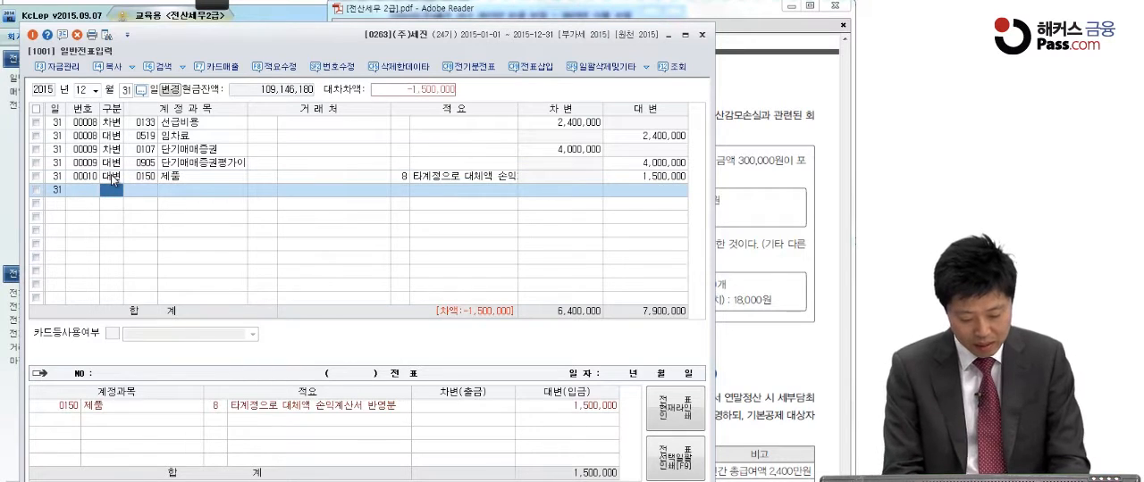
Add the matching debit (차변) line to account 0959 재고자산감모손실 for 1,500,000
text(3)
key(Return)
text(재고자)
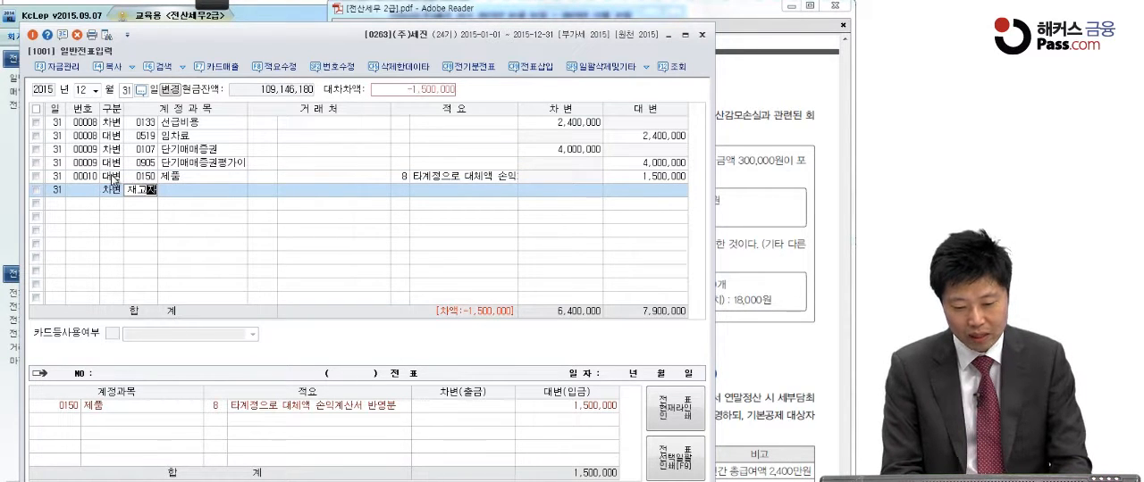
key(Return)
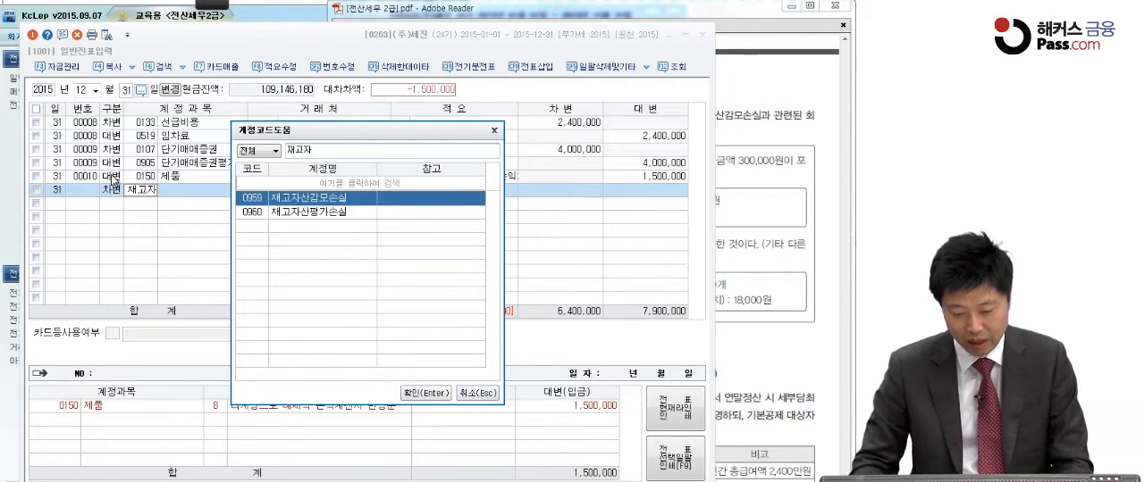
key(Return)
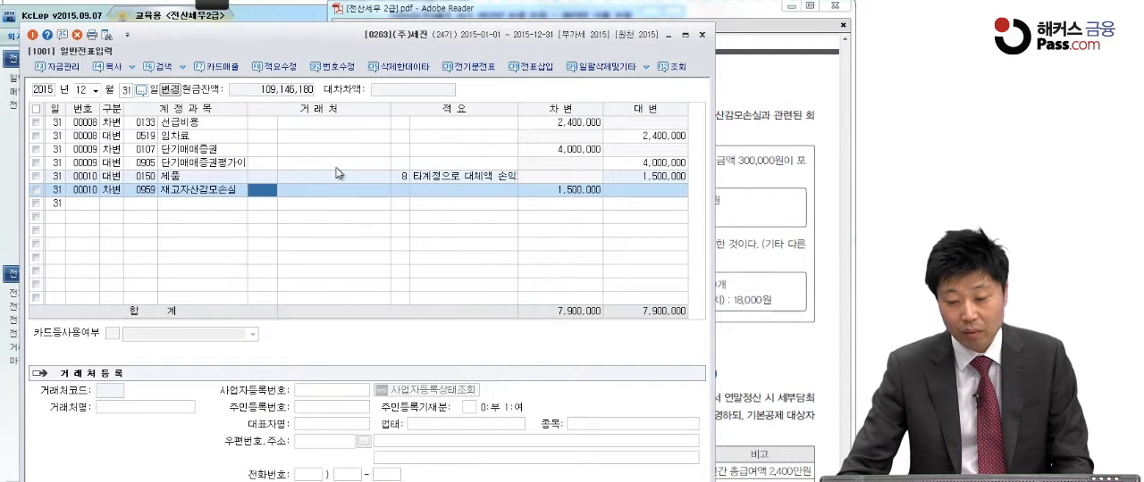
click(541, 192)
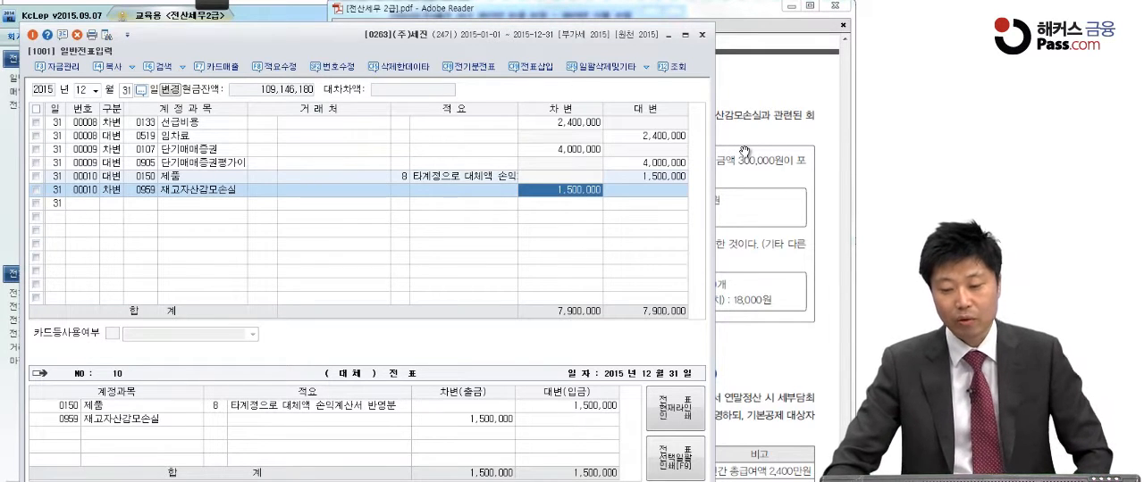
Minimize the voucher window and open 결산자료입력 for January to December 2015 without loading the previously entered data
click(669, 39)
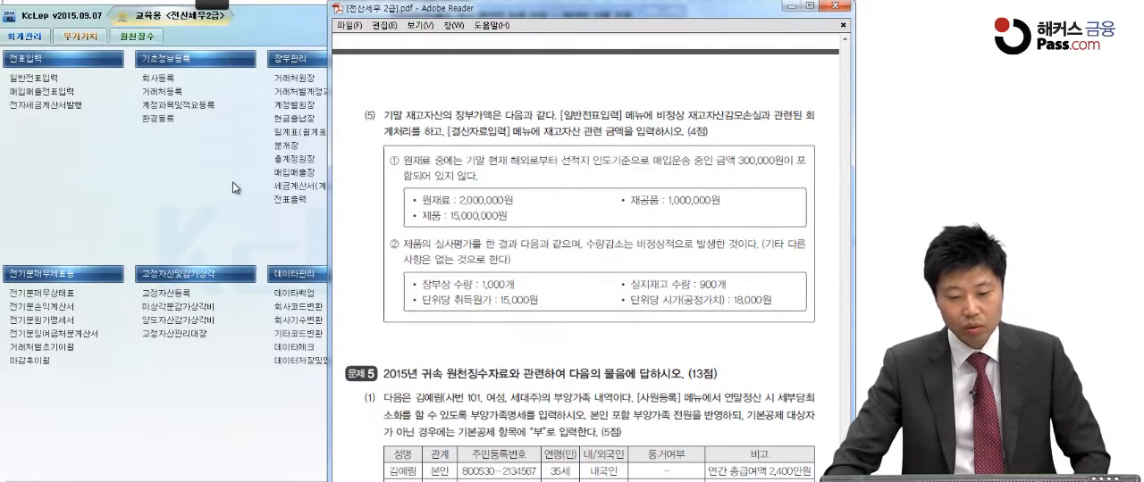
click(249, 186)
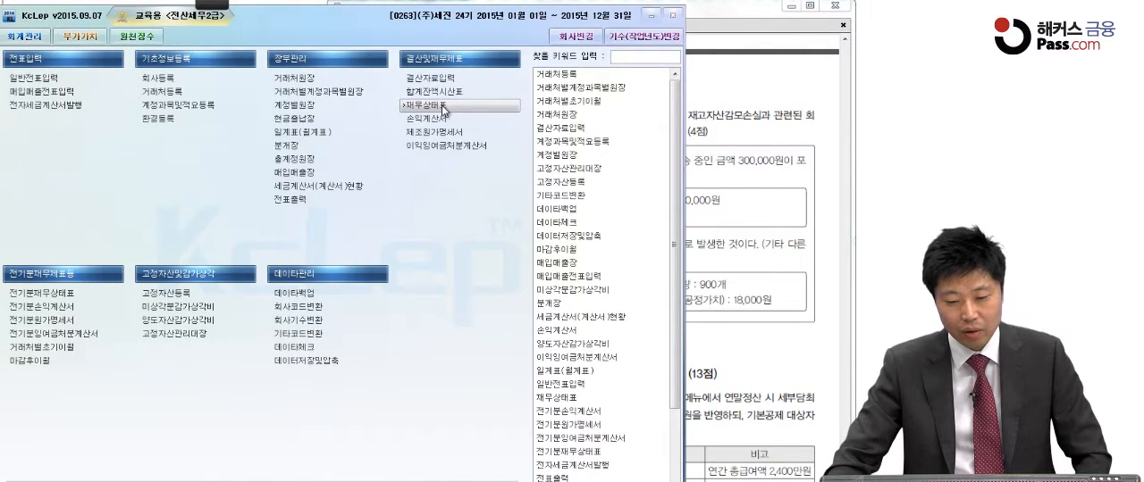
click(433, 78)
click(269, 82)
click(264, 94)
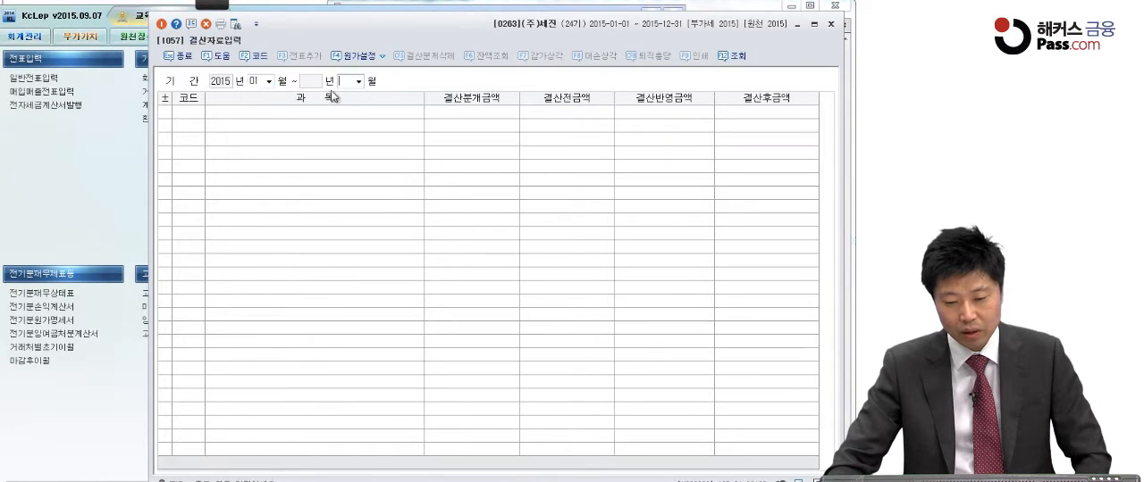
click(359, 82)
click(361, 198)
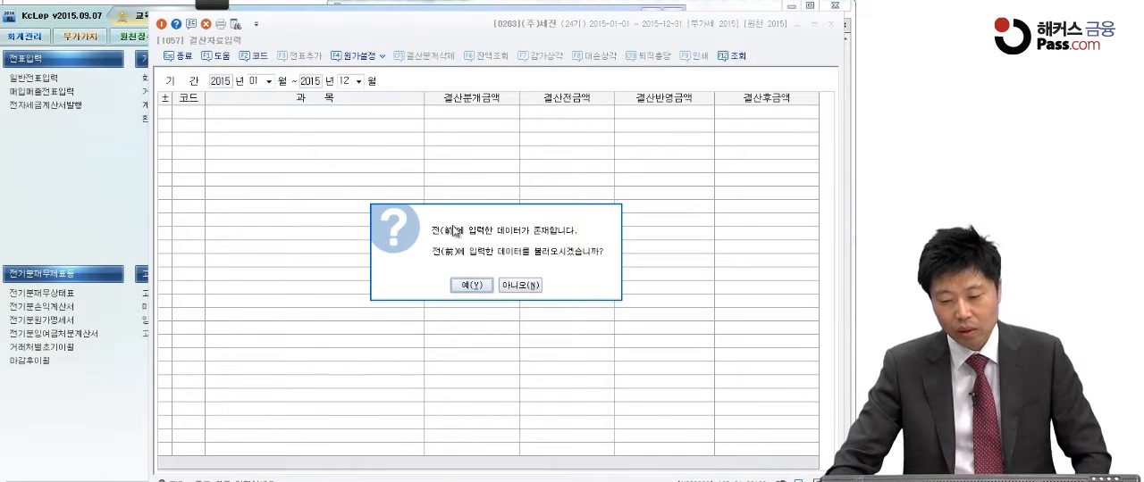
click(516, 286)
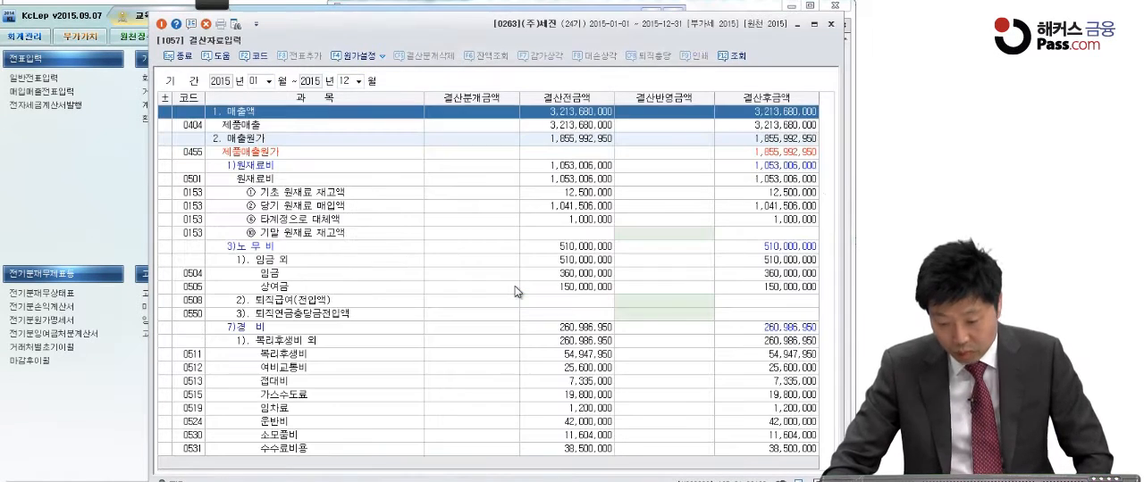
Enter 2,400,000 as the closing amount (결산반영금액) for 개발비 under 무형자산상각비
scroll(540, 320, down, 15)
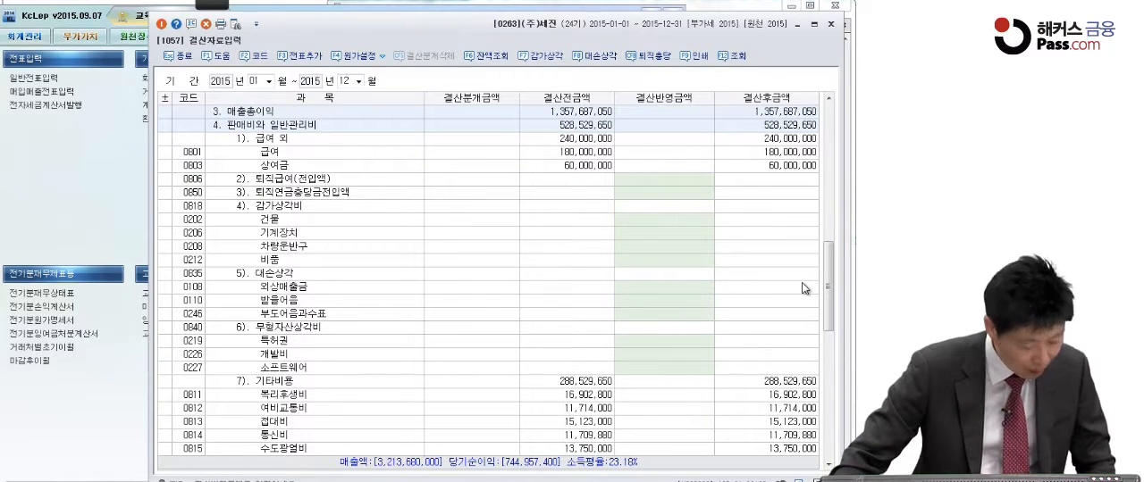
click(644, 355)
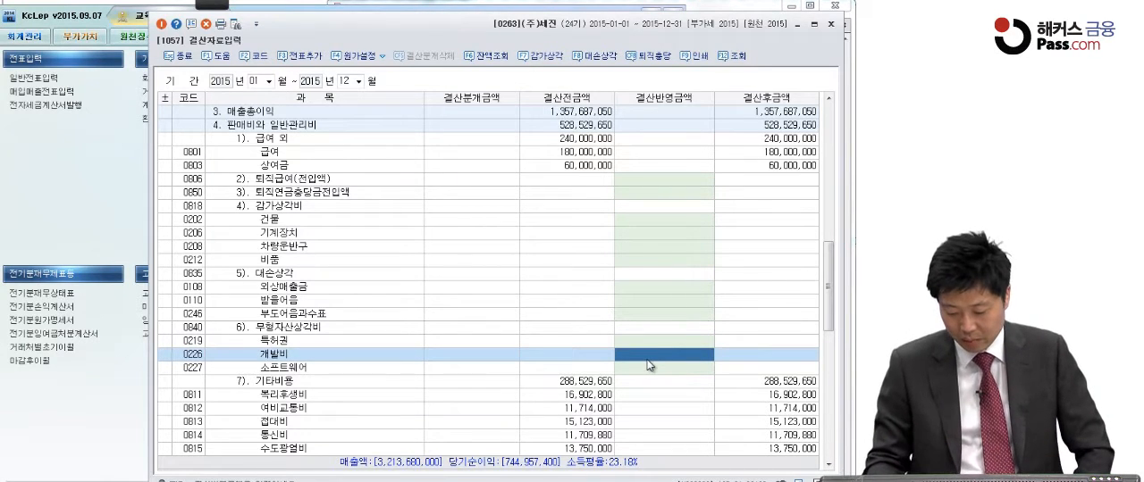
text(2,400,000)
key(Return)
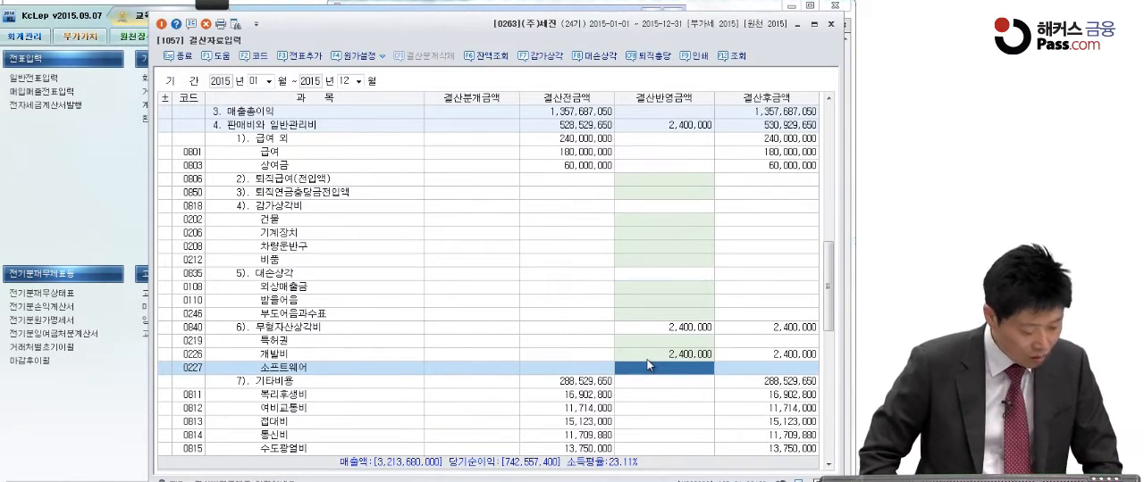
Enter 5,900,000 as the closing amount for 추가계상액 under 법인세등 and check the resulting tax row
scroll(647, 360, down, 10)
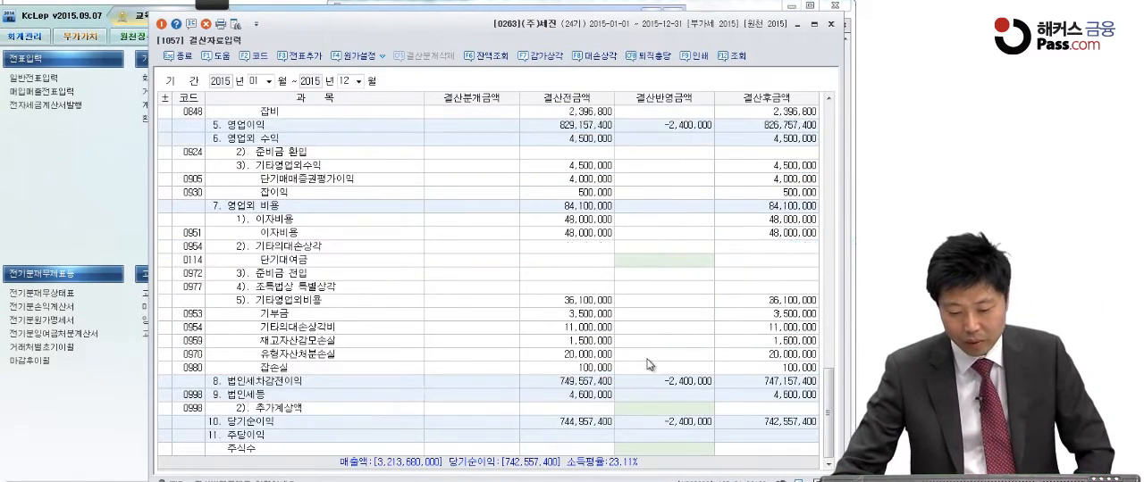
click(334, 411)
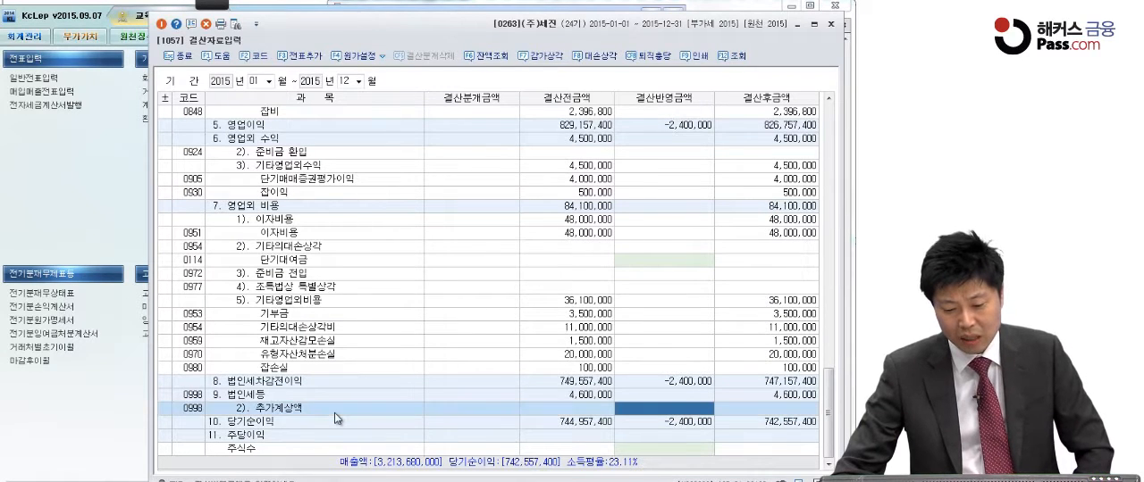
click(629, 411)
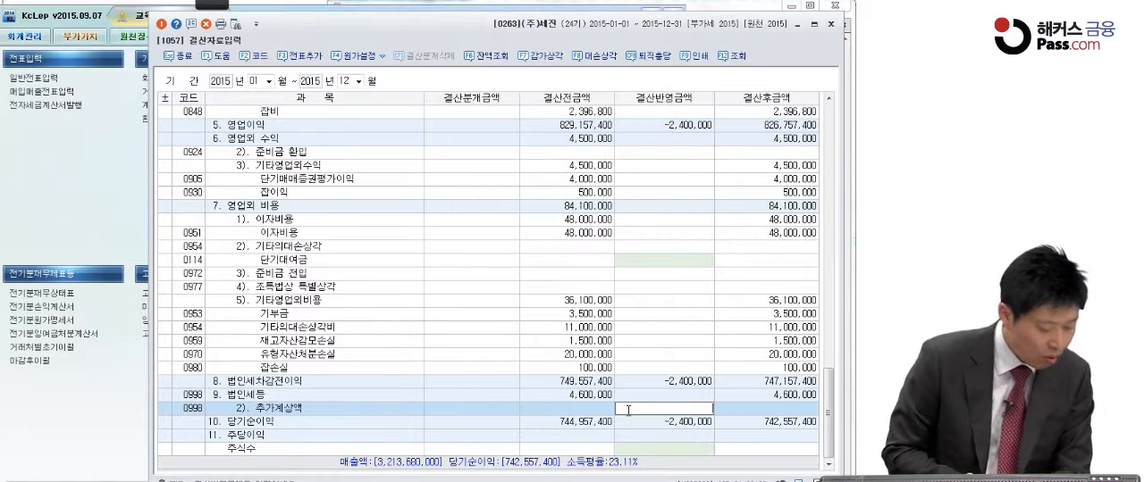
text(5900000)
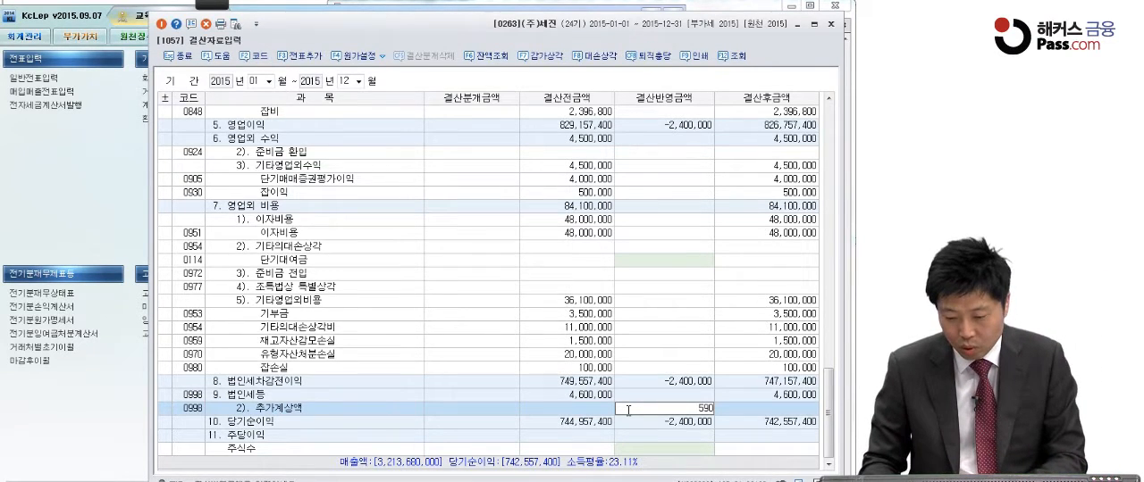
key(Return)
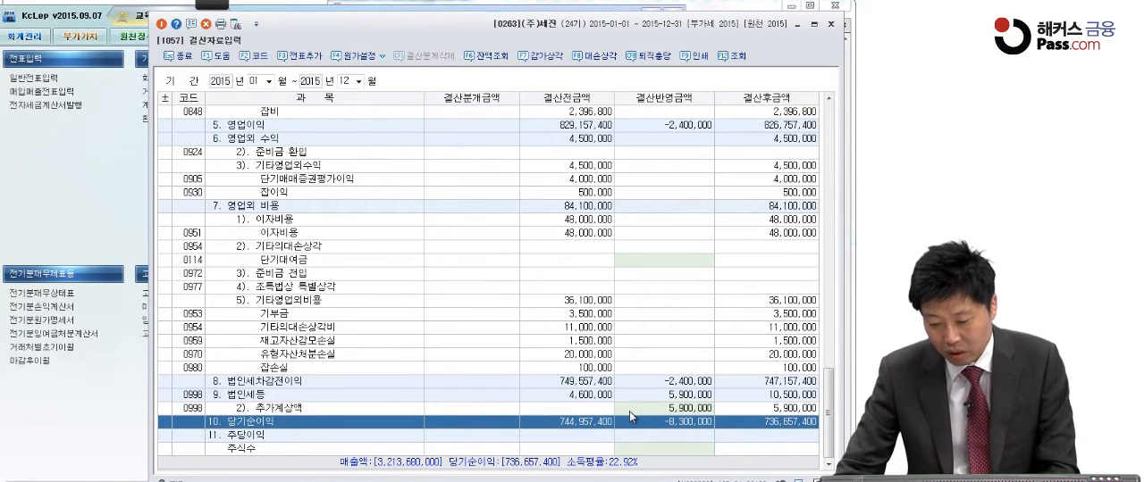
key(Up)
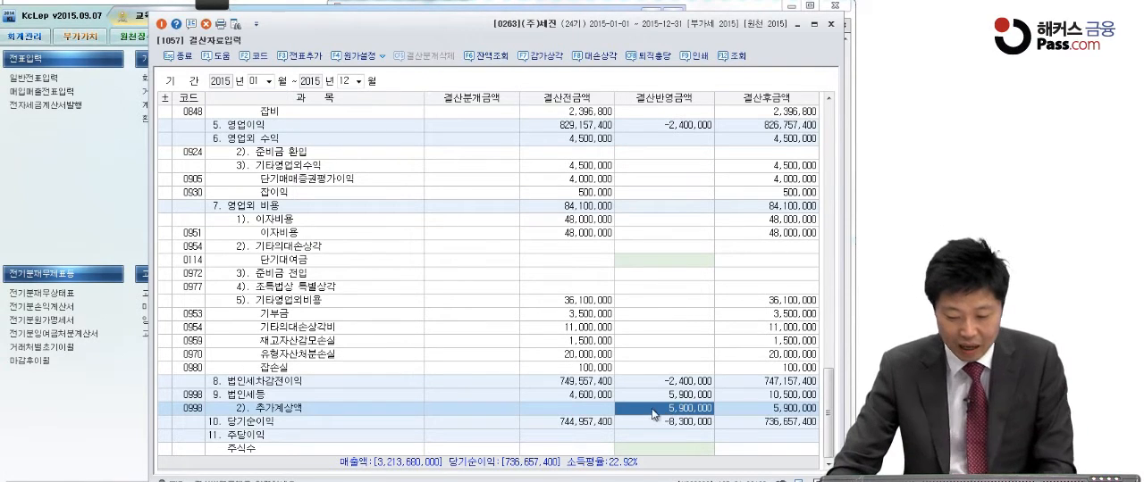
click(745, 398)
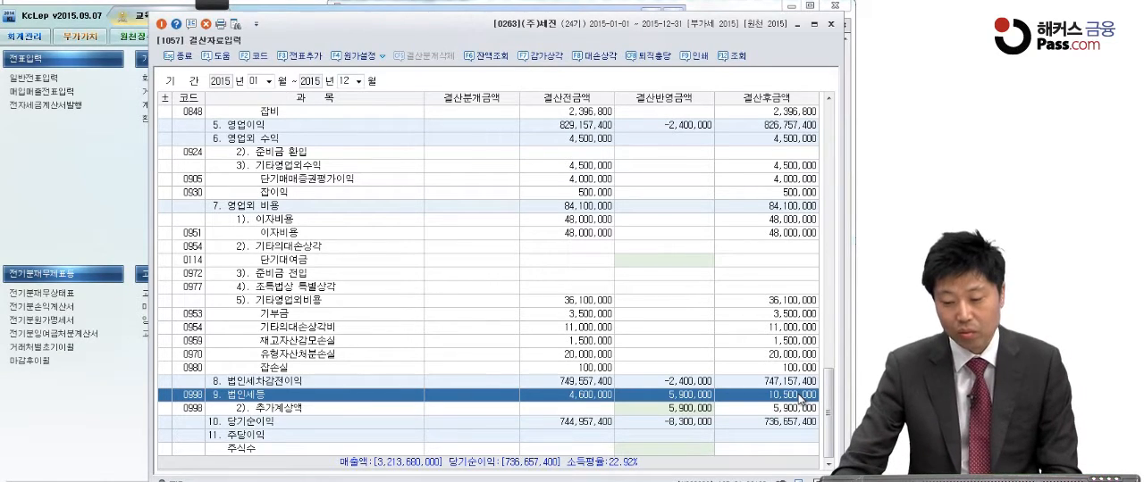
Enter 2,300,000 as the closing amount for 기말 원재료 재고액 under 원재료비
click(650, 328)
scroll(649, 329, up, 10)
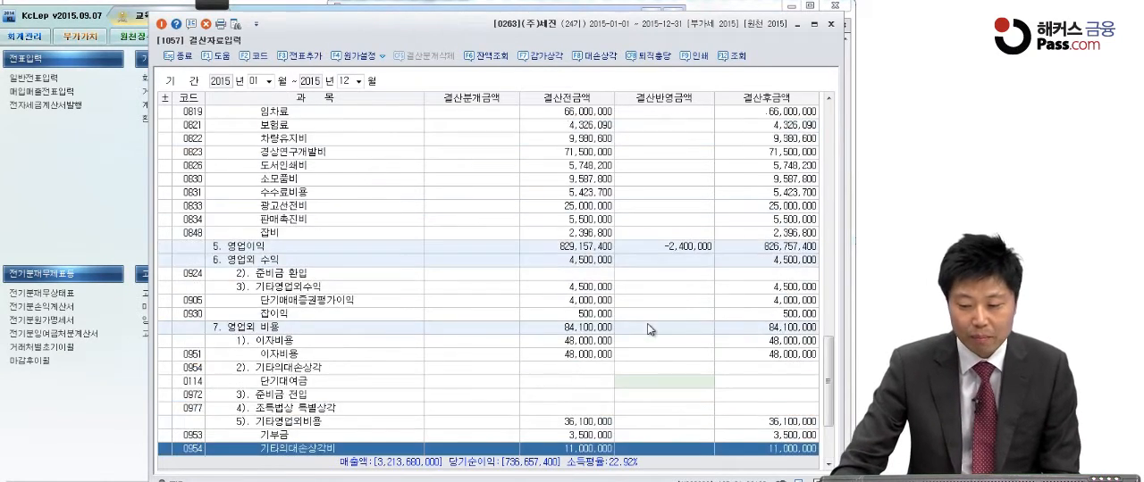
scroll(649, 328, up, 10)
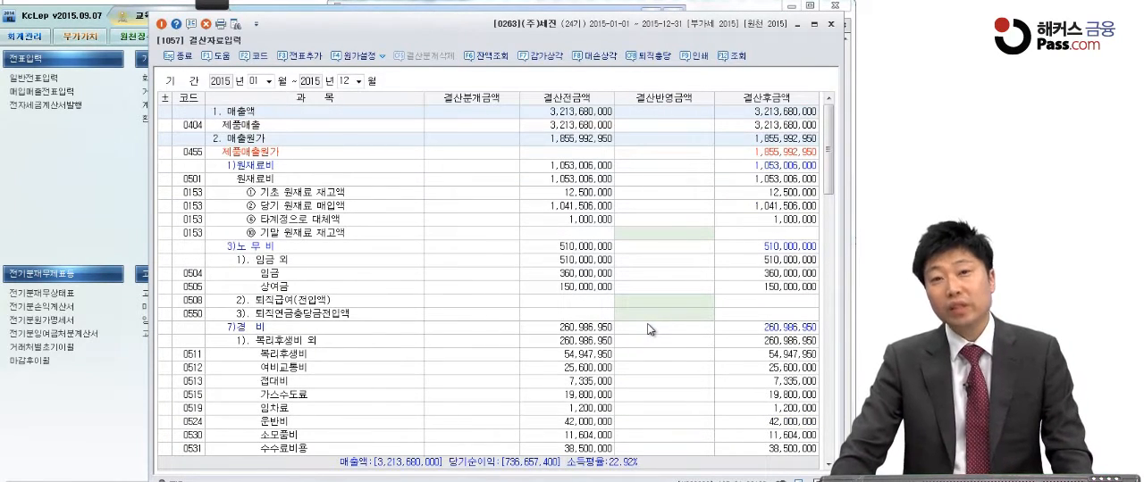
click(648, 233)
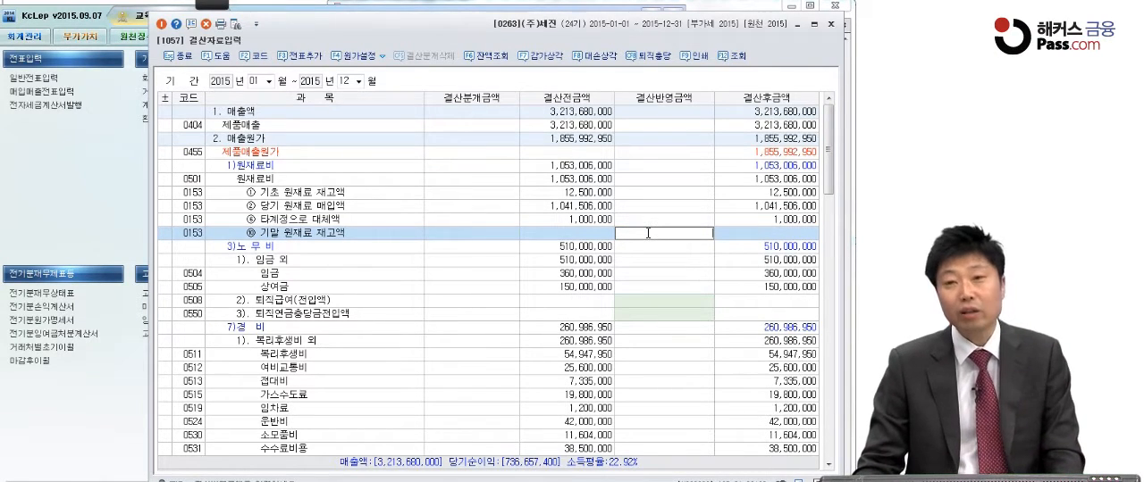
text(2,300,000)
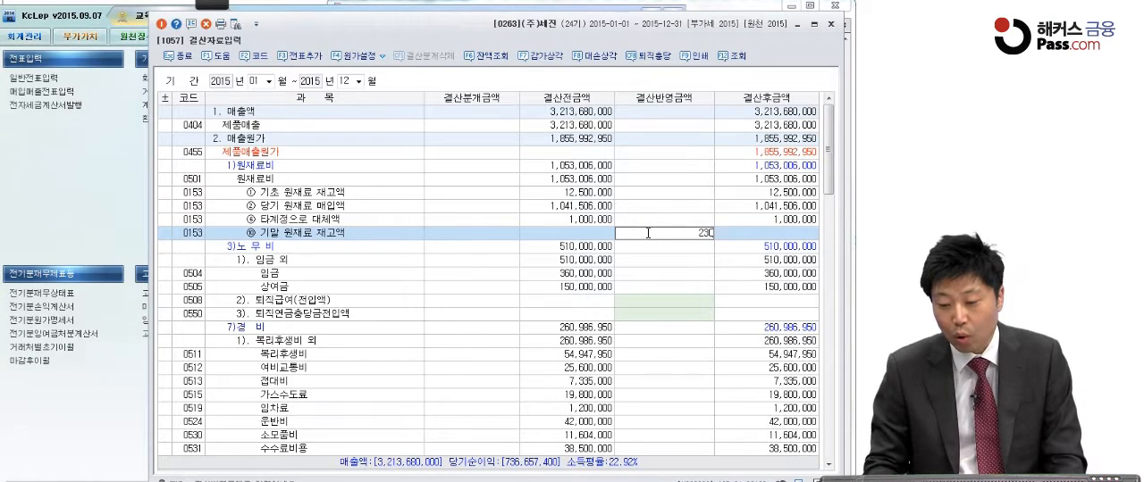
key(Return)
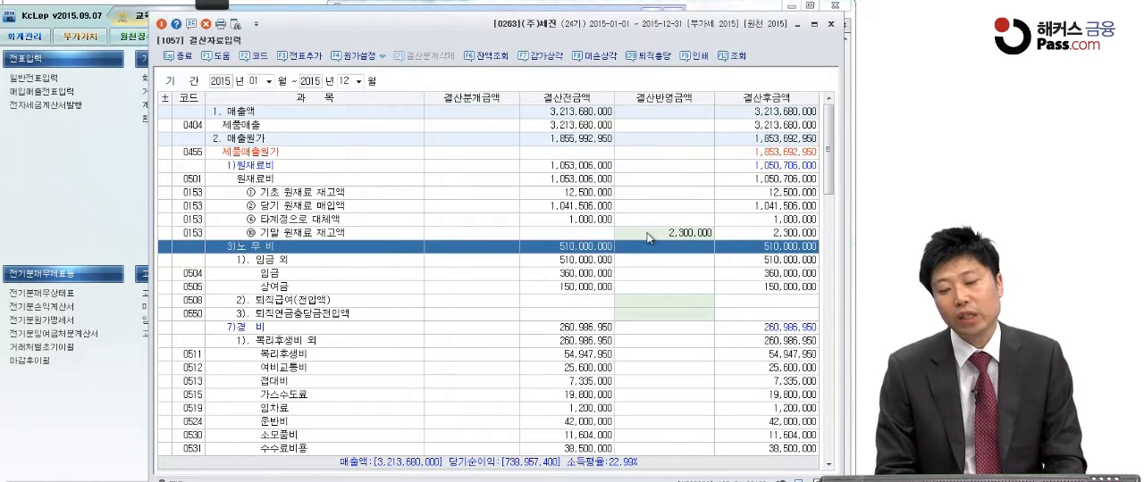
Enter 1,000,000 as the closing amount (결산반영금액) for 기말 재공품 재고액 under 당기 총제조비용
click(655, 330)
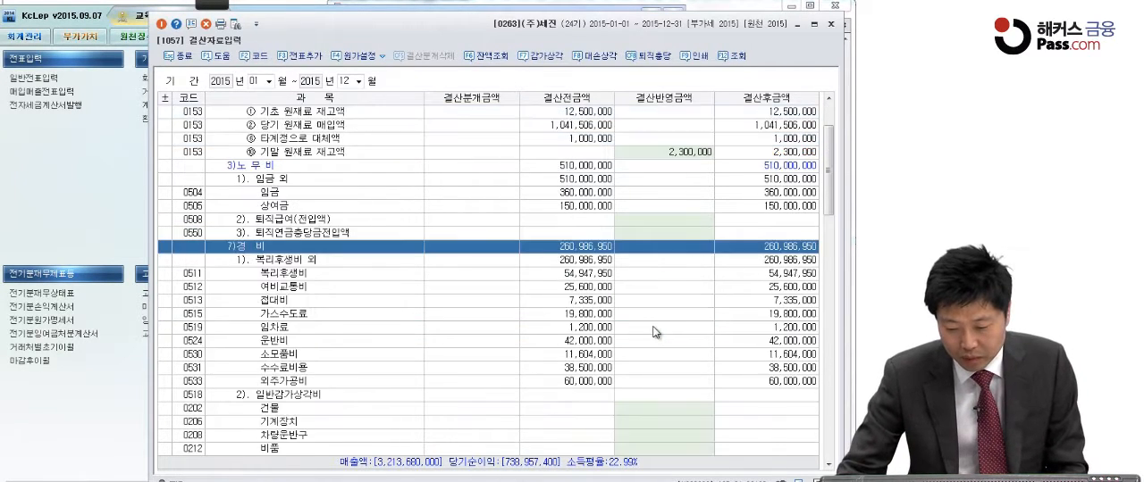
scroll(655, 333, down, 1)
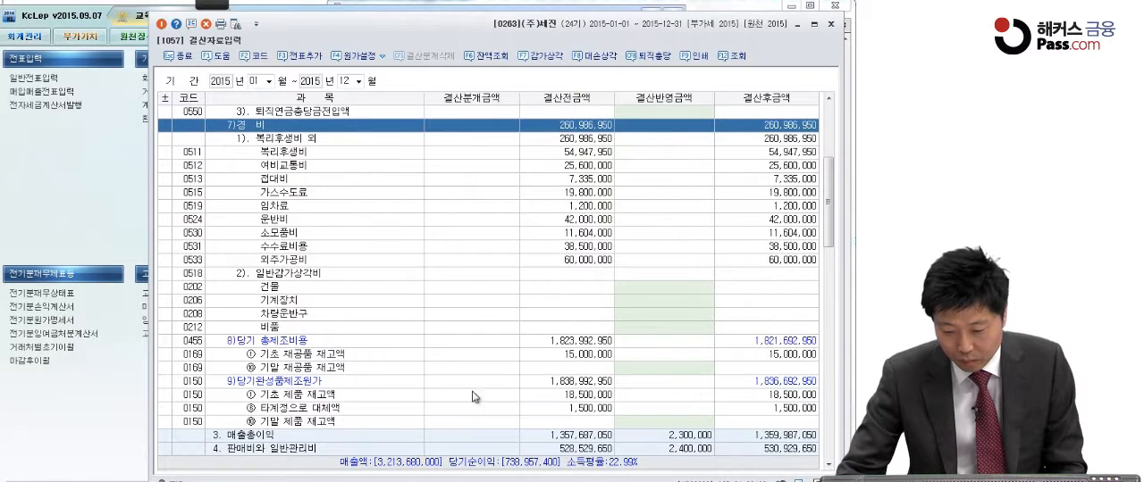
click(627, 369)
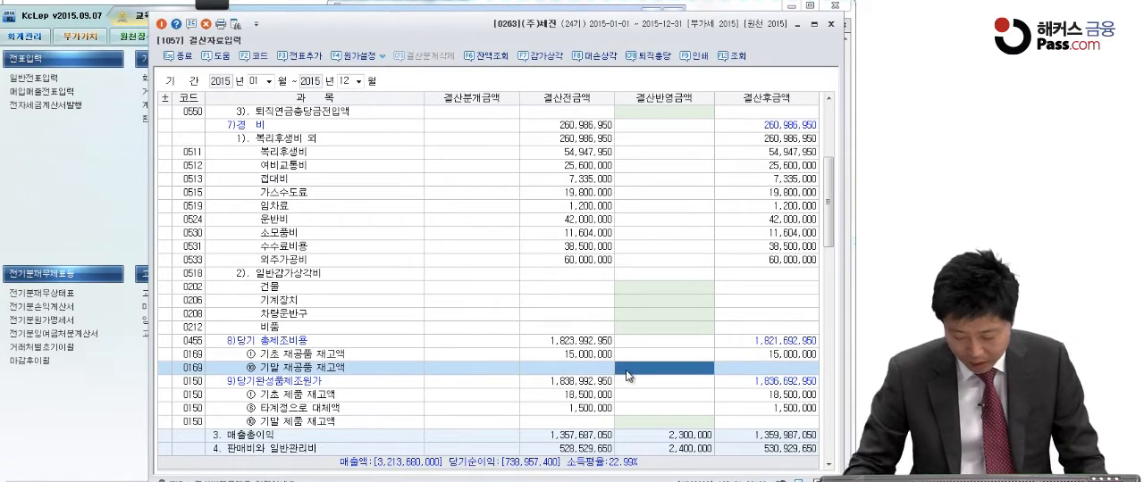
text(1000000)
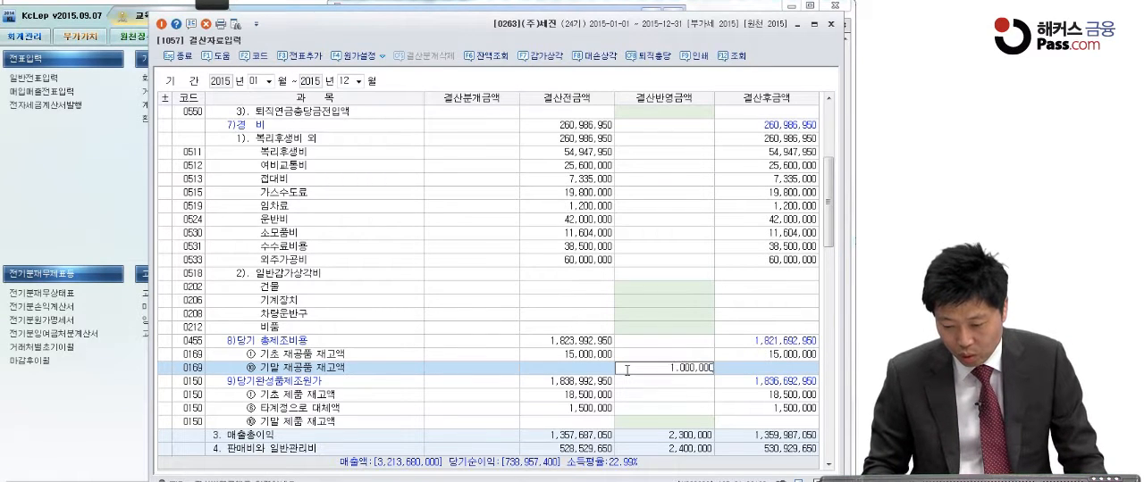
key(Return)
Enter 13,500,000 as the closing amount for 기말 제품 재고액 under 당기완성품제조원가
click(645, 421)
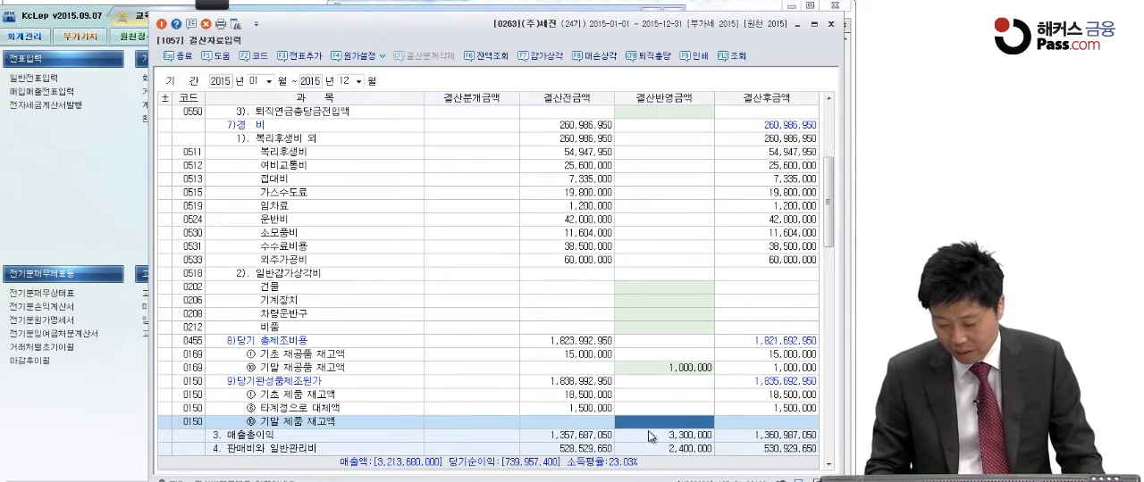
text(13,50)
text(0,0)
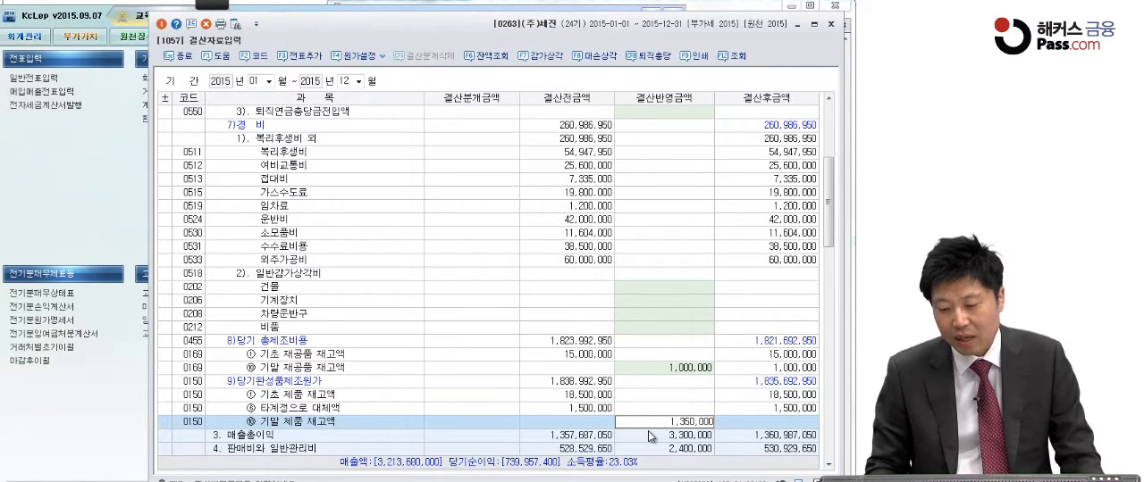
text(00)
key(Return)
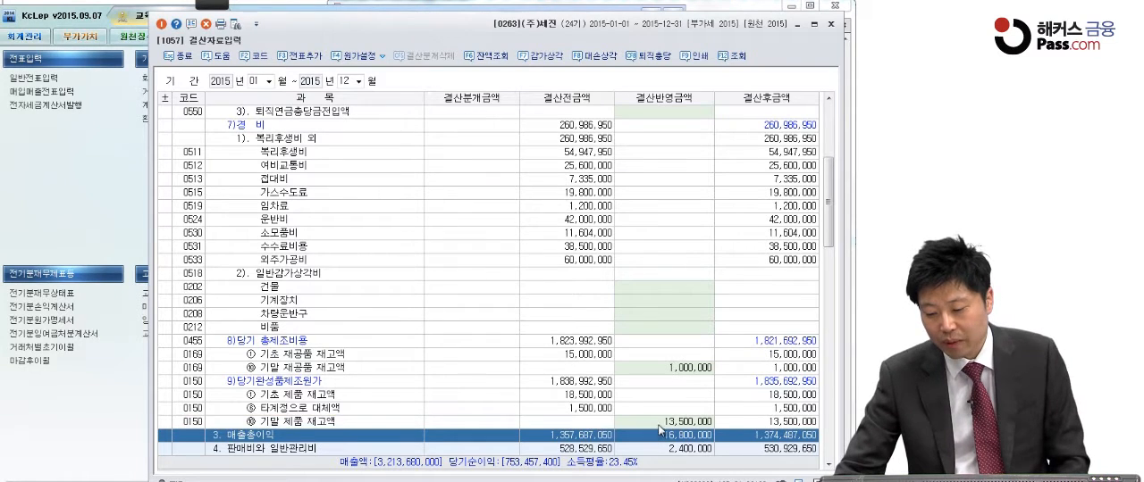
Add the closing entries from 결산자료입력 to the general vouchers (전표추가) and confirm the addition
click(659, 423)
scroll(782, 402, down, 20)
click(782, 398)
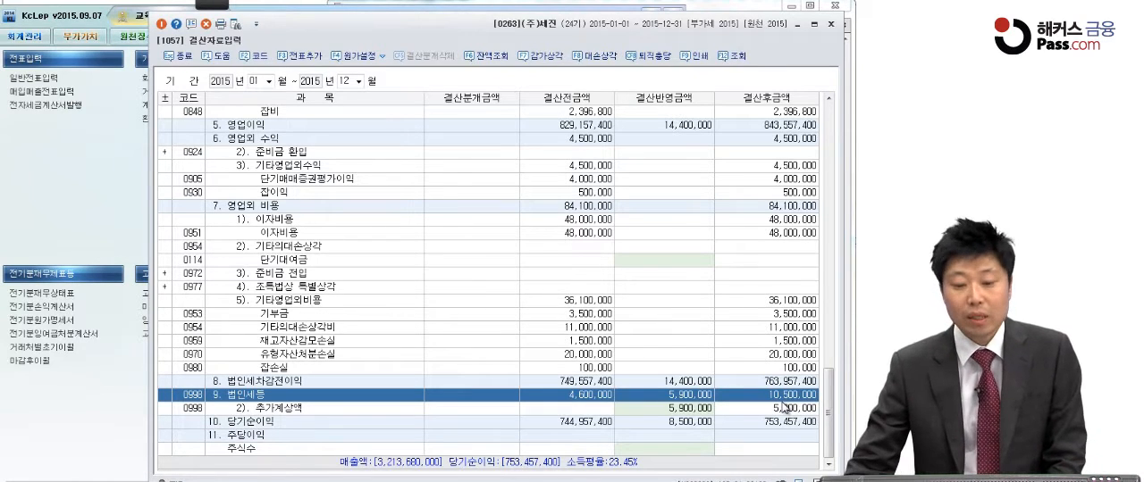
click(312, 59)
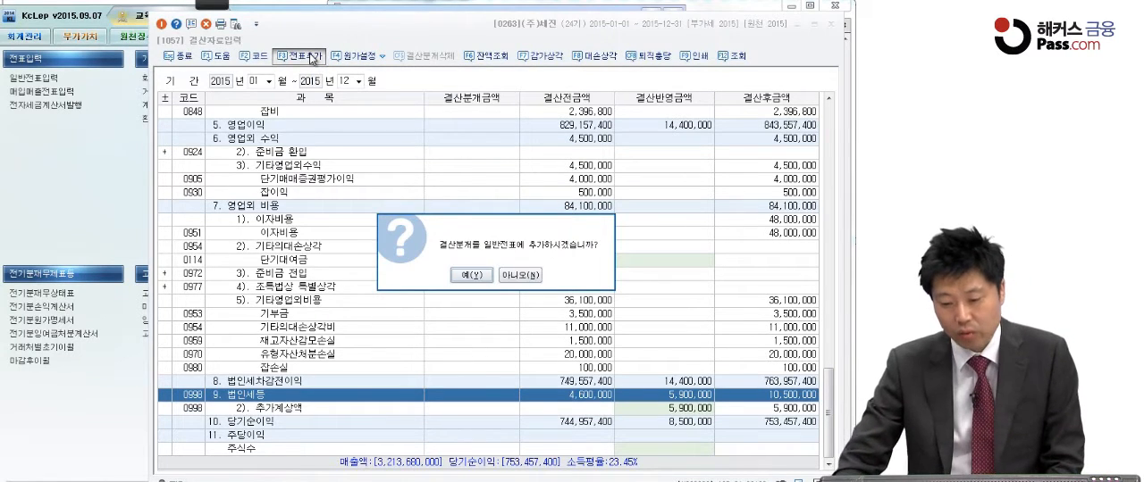
click(474, 276)
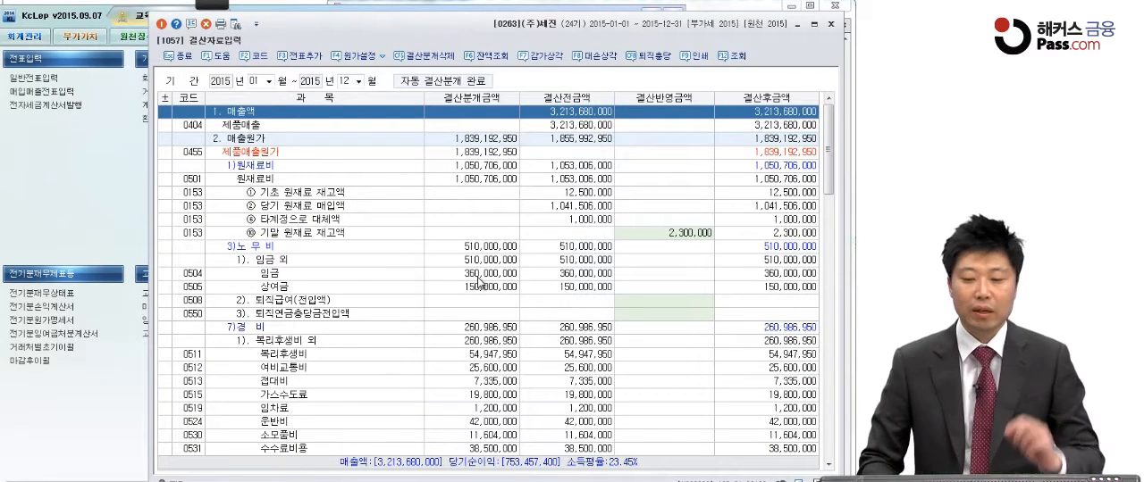
click(830, 24)
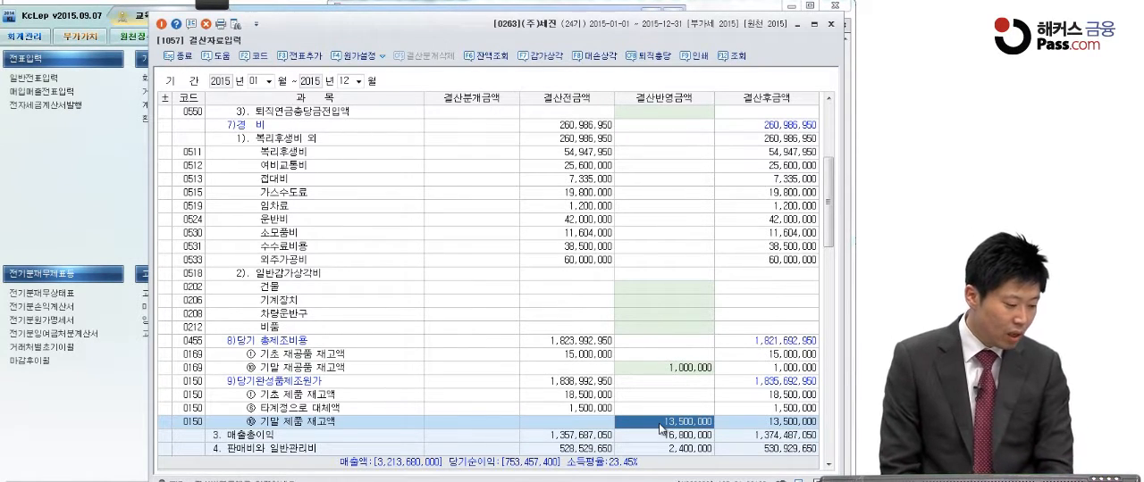
Switch to the exam PDF in Adobe Reader and review closing items (3) to (5) on amortization, corporate tax and ending inventory
click(654, 481)
scroll(582, 390, up, 6)
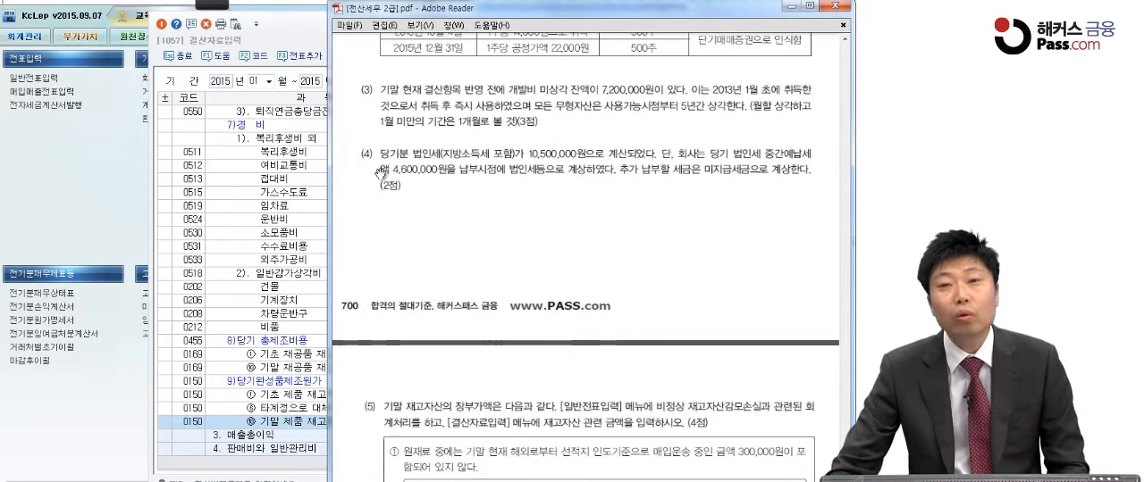
scroll(484, 443, down, 5)
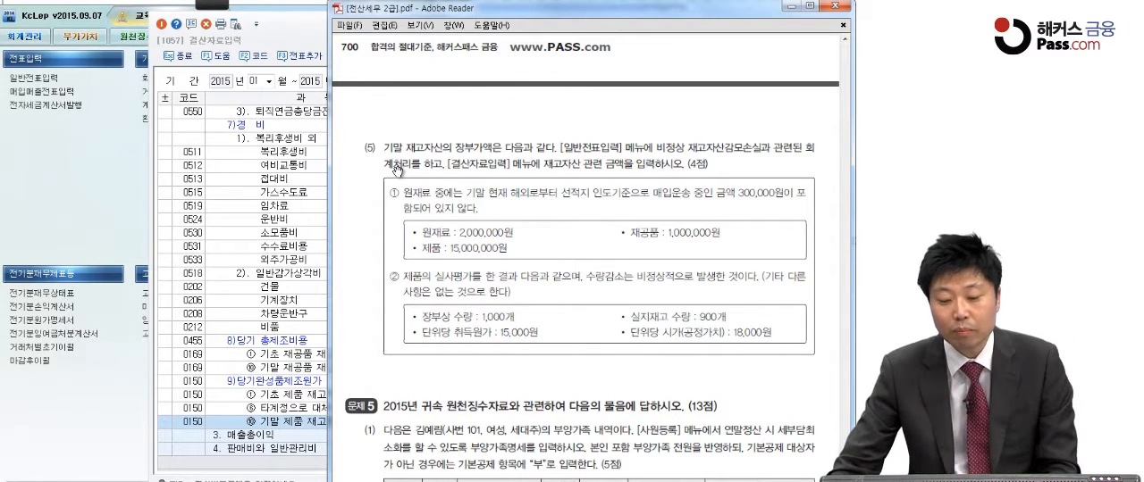
scroll(409, 204, up, 4)
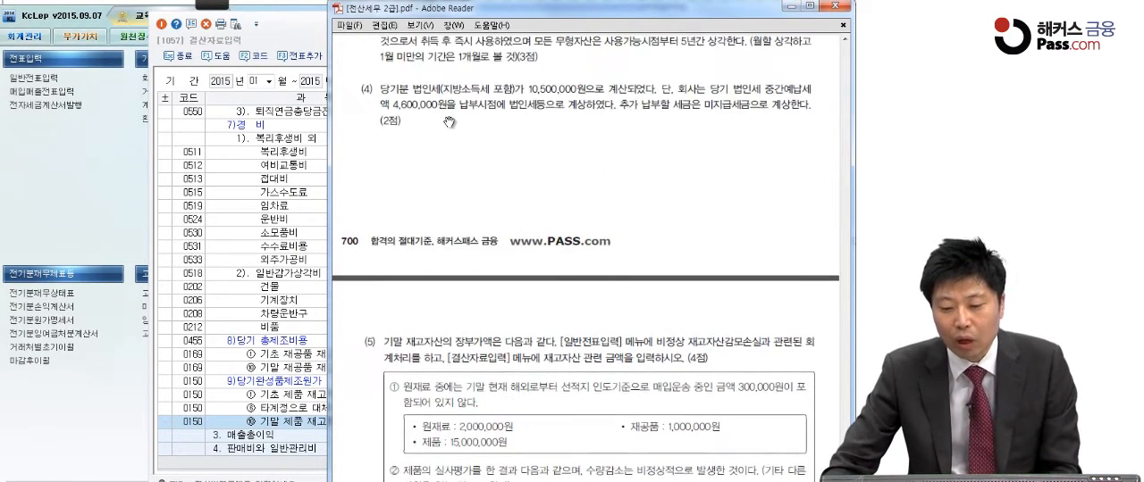
scroll(459, 367, down, 2)
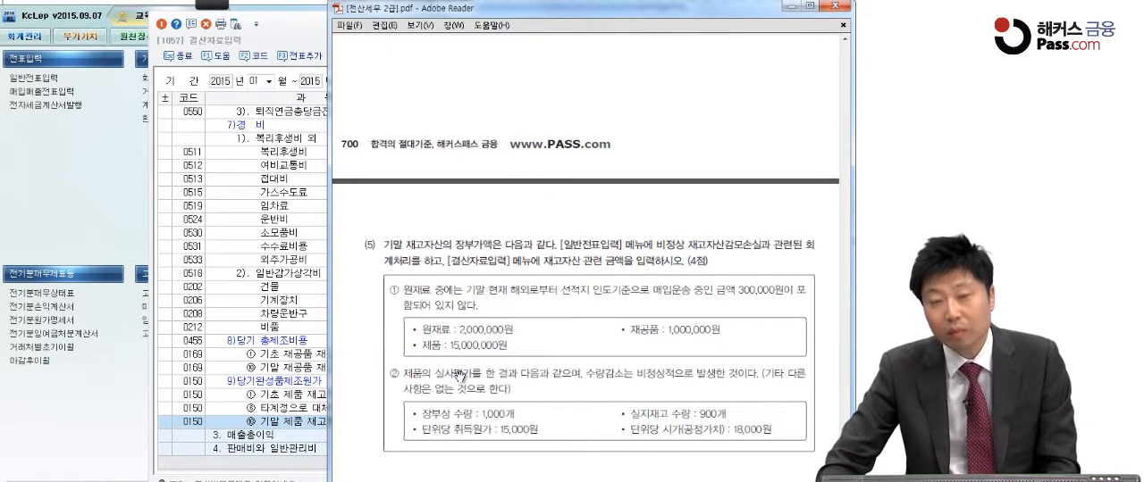
scroll(459, 375, up, 4)
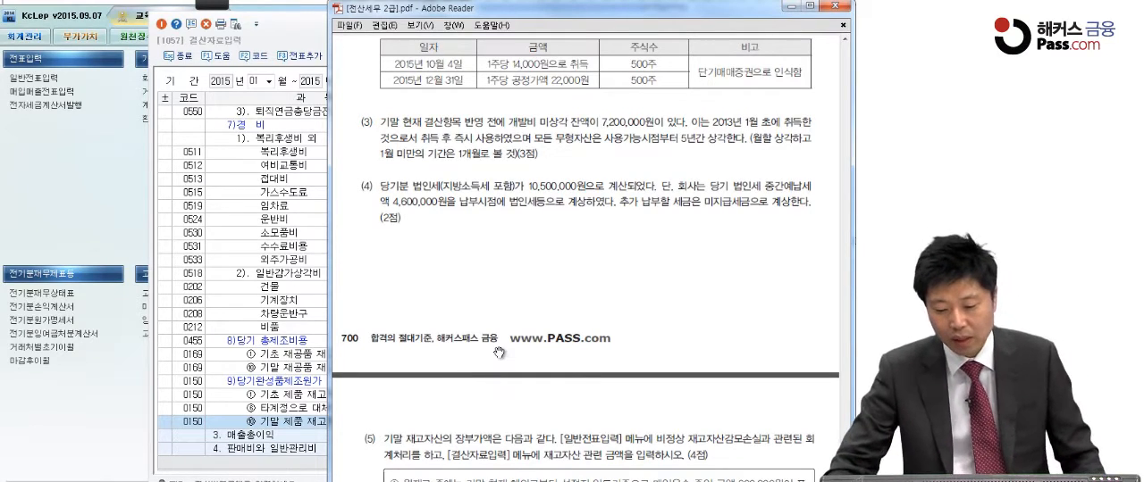
Show 문제 5 (1) with the dependents table in the exam PDF and close the 결산자료입력 window in KcLep
scroll(483, 356, down, 10)
scroll(488, 355, down, 2)
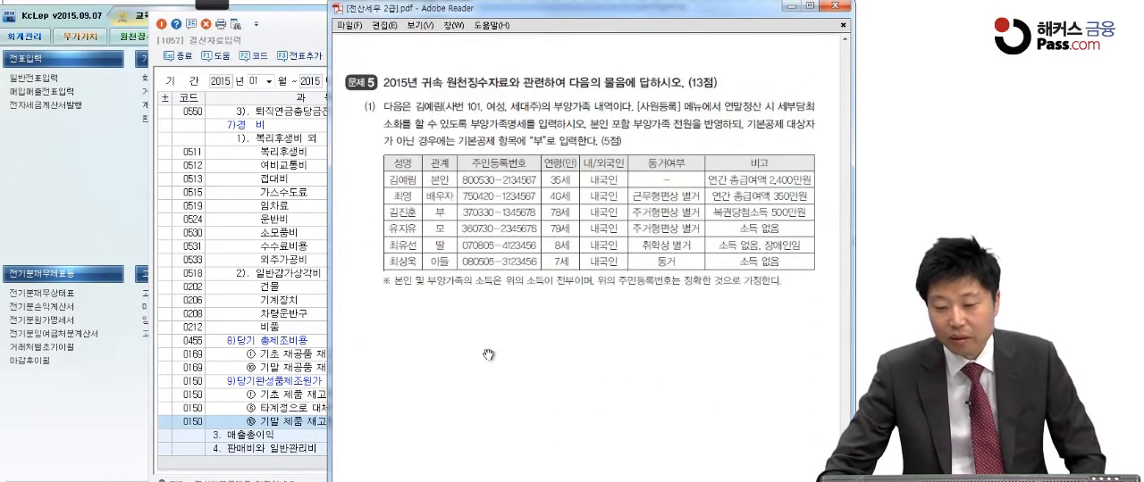
scroll(490, 319, down, 1)
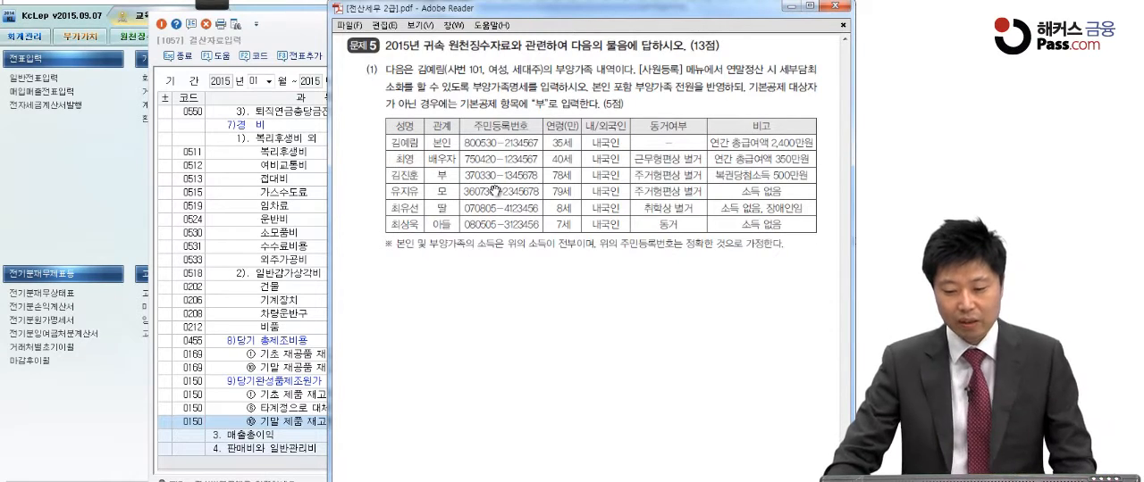
click(319, 34)
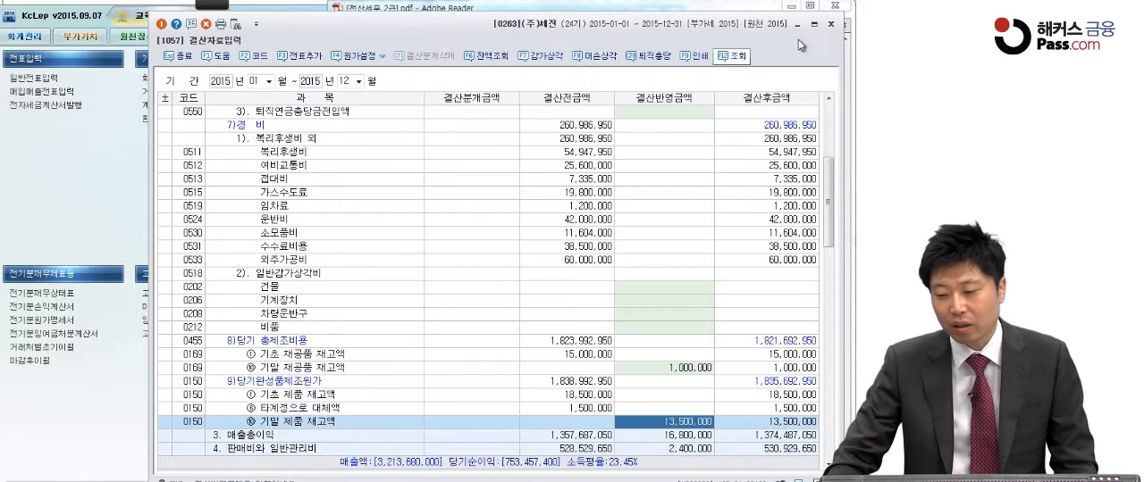
click(830, 24)
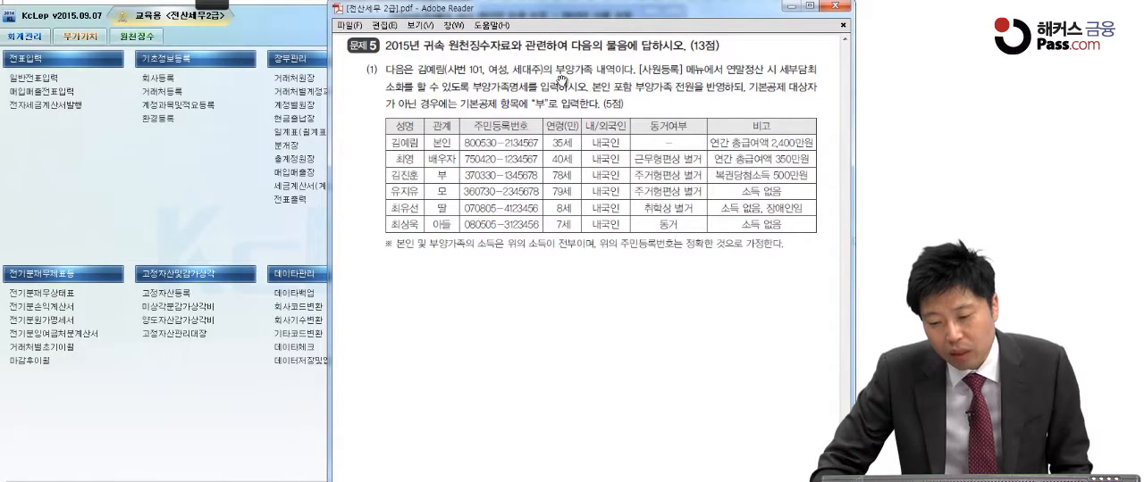
click(218, 4)
click(61, 33)
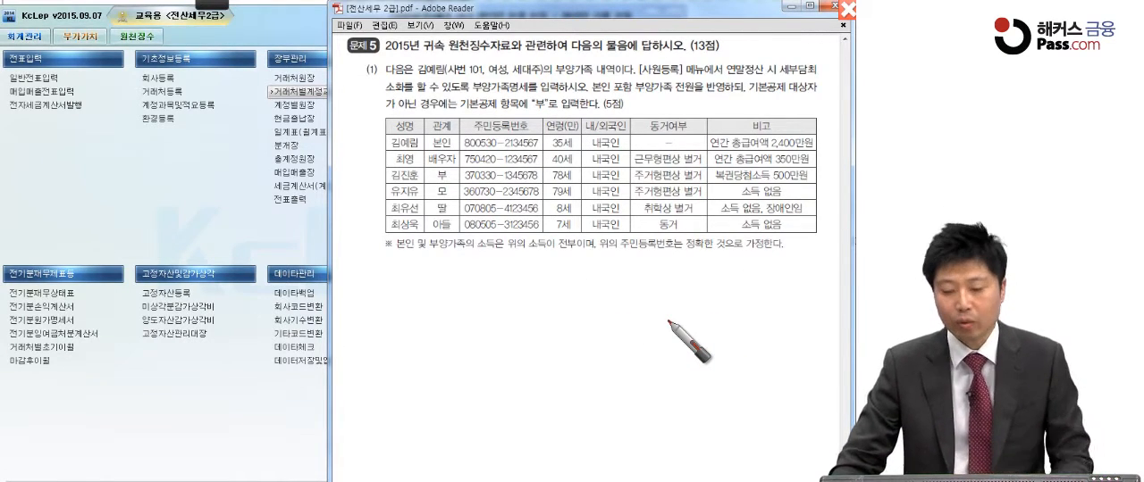
click(284, 233)
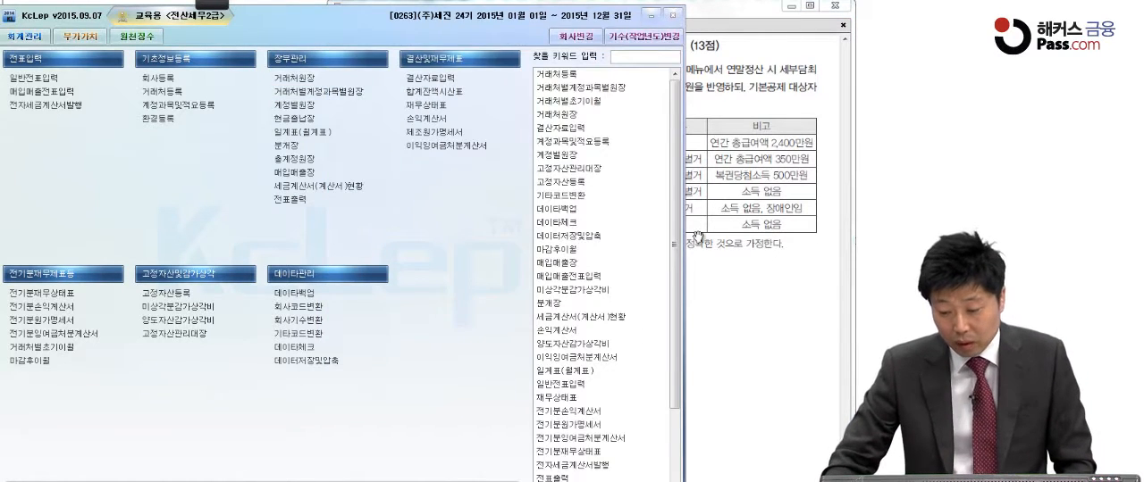
click(698, 237)
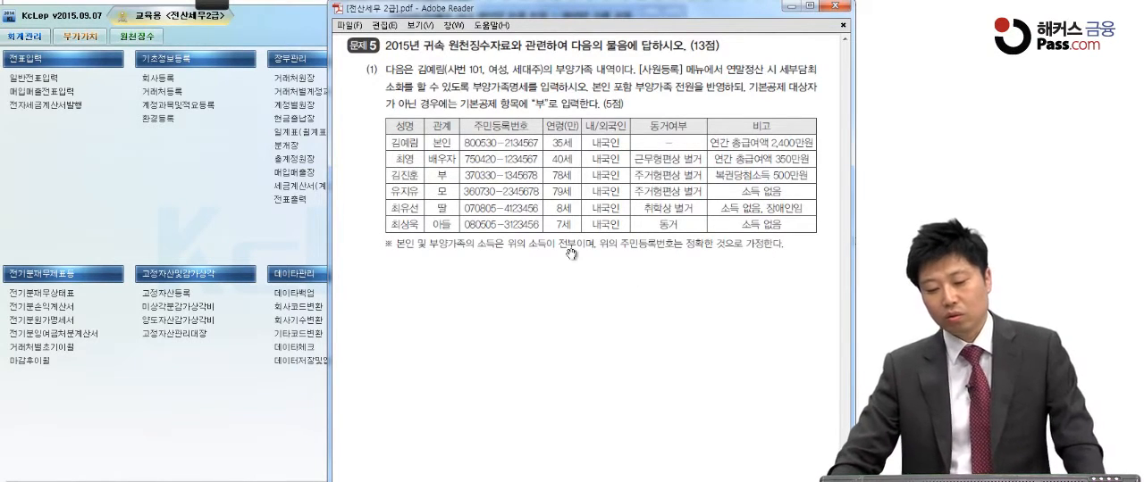
Switch to KcLep, open 사원등록 in the 원천징수 module and display 부양가족명세 for employee 101
click(277, 226)
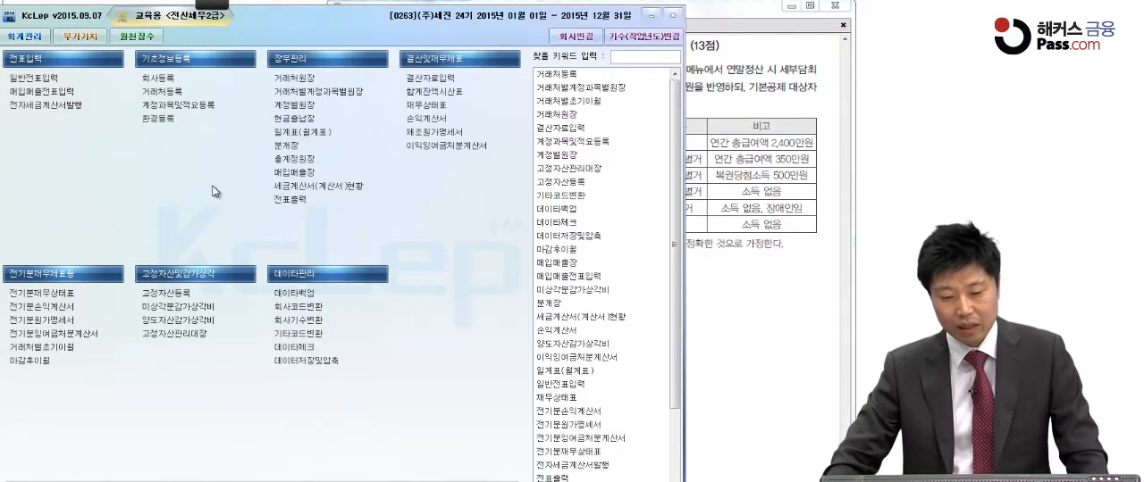
click(128, 35)
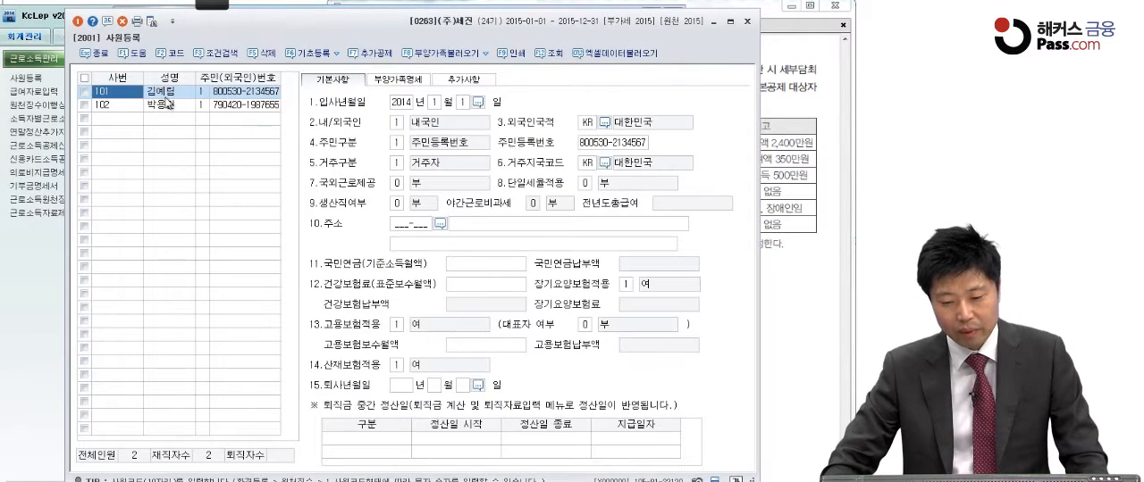
click(399, 79)
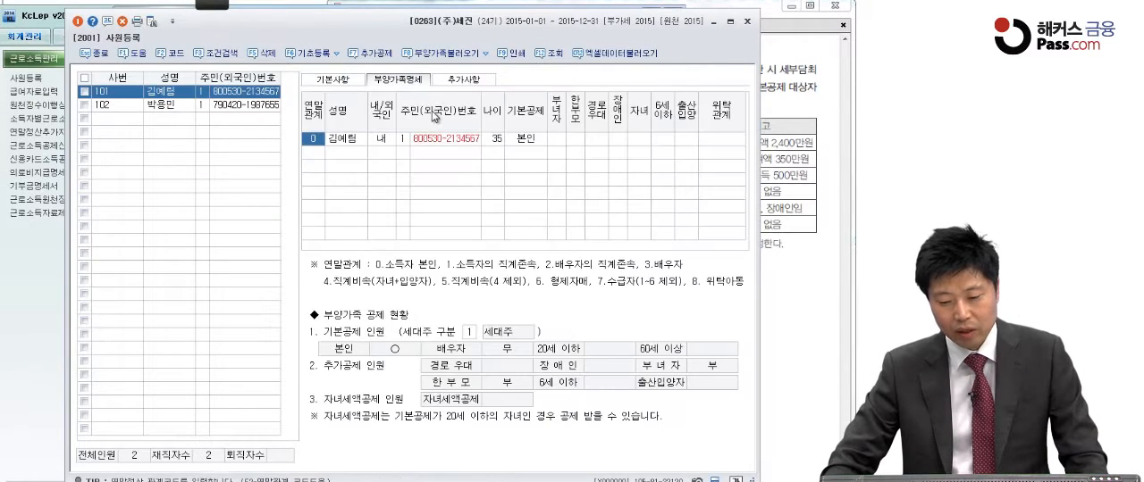
Compare the 문제 5 (1) instructions and dependents table in the PDF with employee 101's 부양가족명세
click(793, 118)
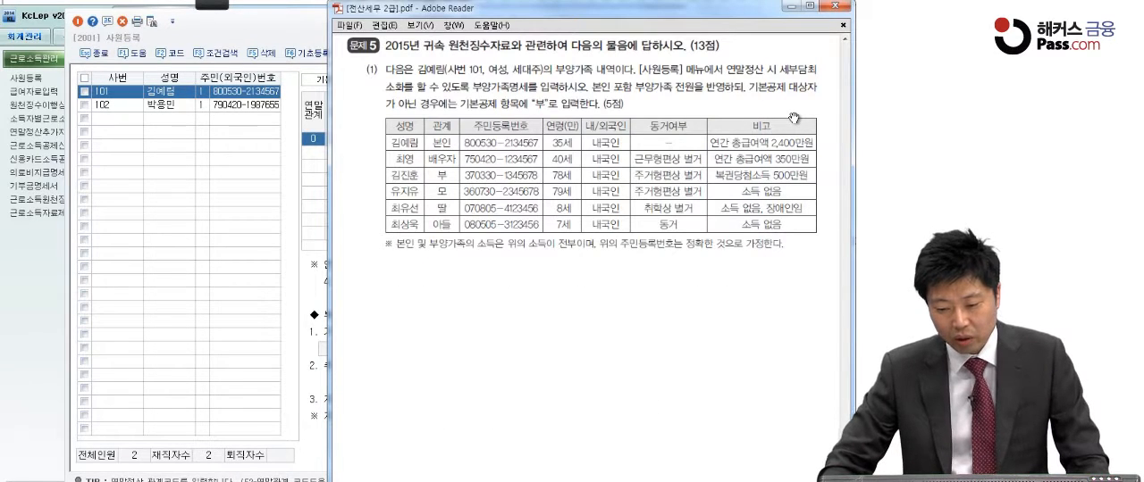
click(274, 182)
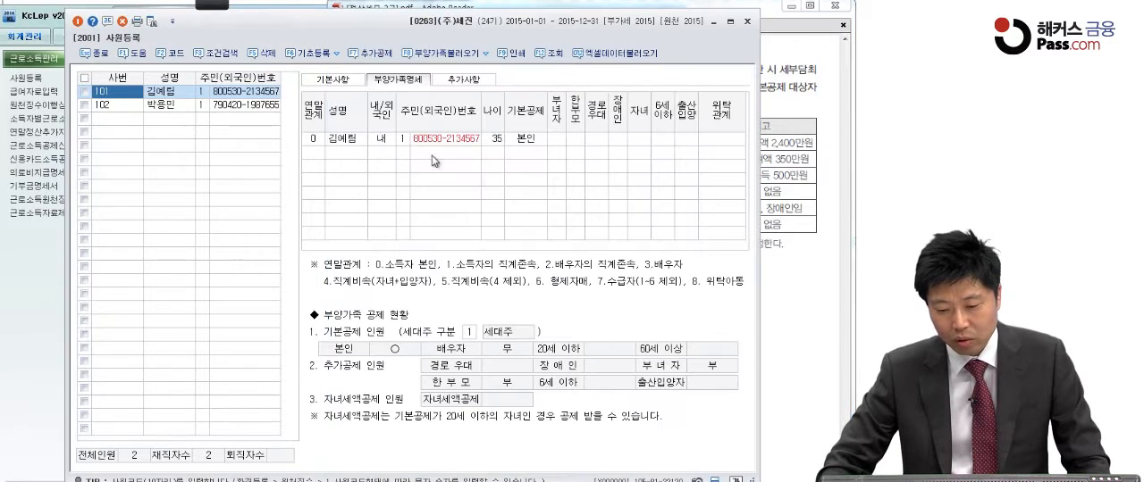
click(578, 142)
click(784, 148)
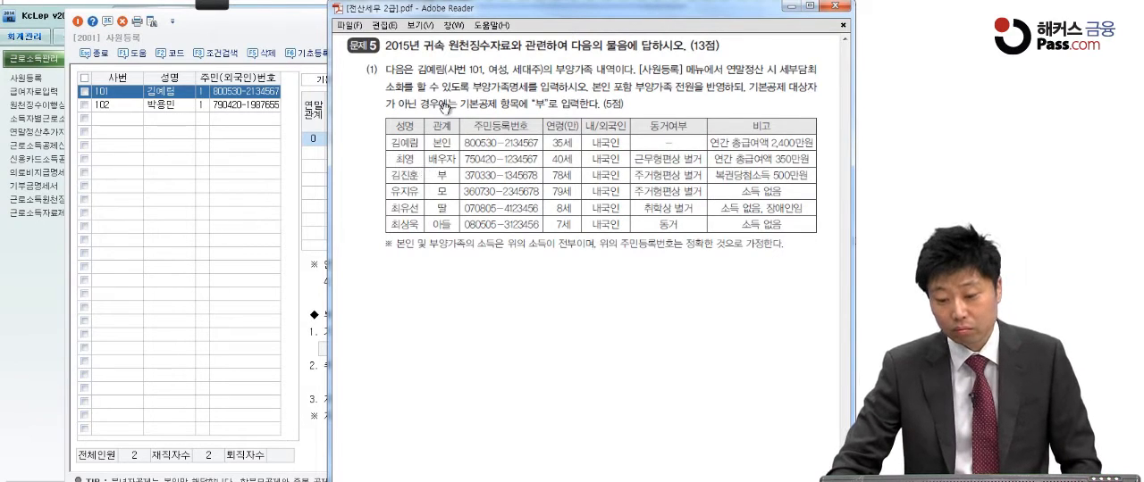
click(279, 141)
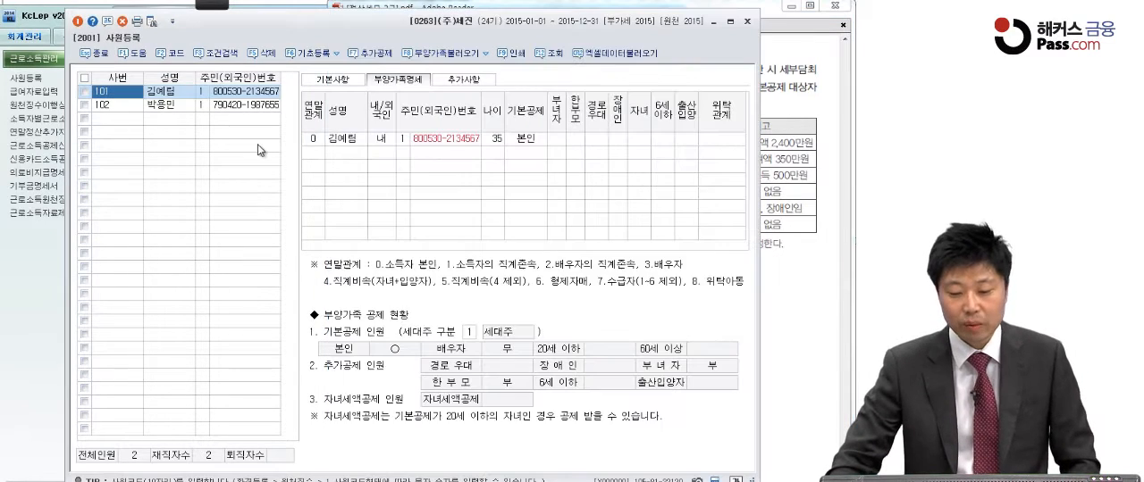
Set the 부녀자 deduction to 여 on the 본인 row of employee 101's dependents list
click(576, 140)
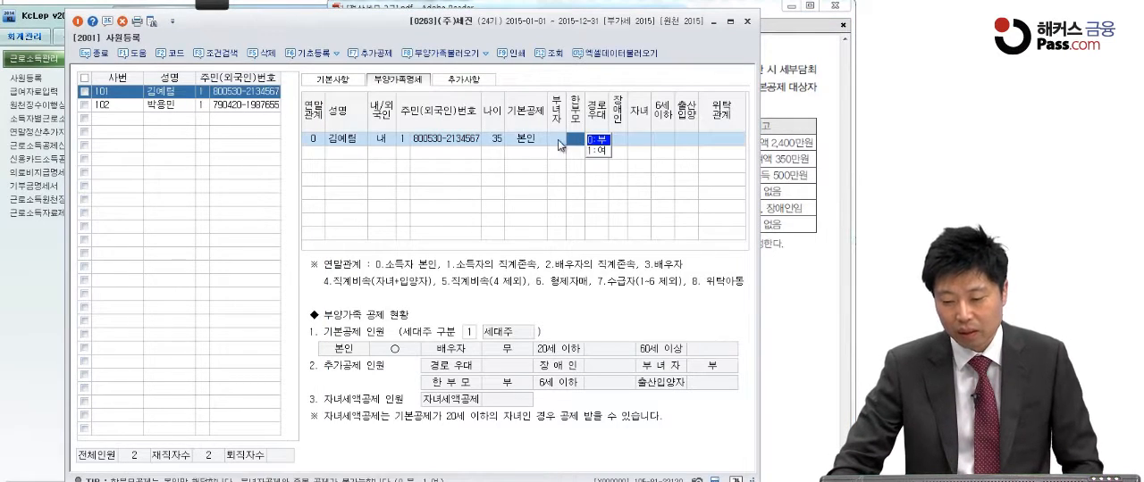
click(558, 141)
click(582, 148)
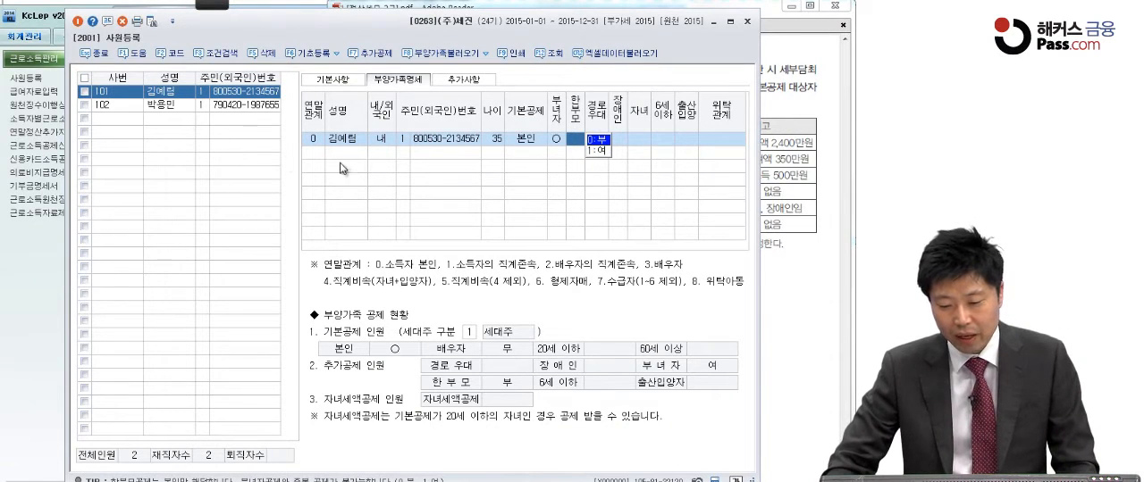
key(Return)
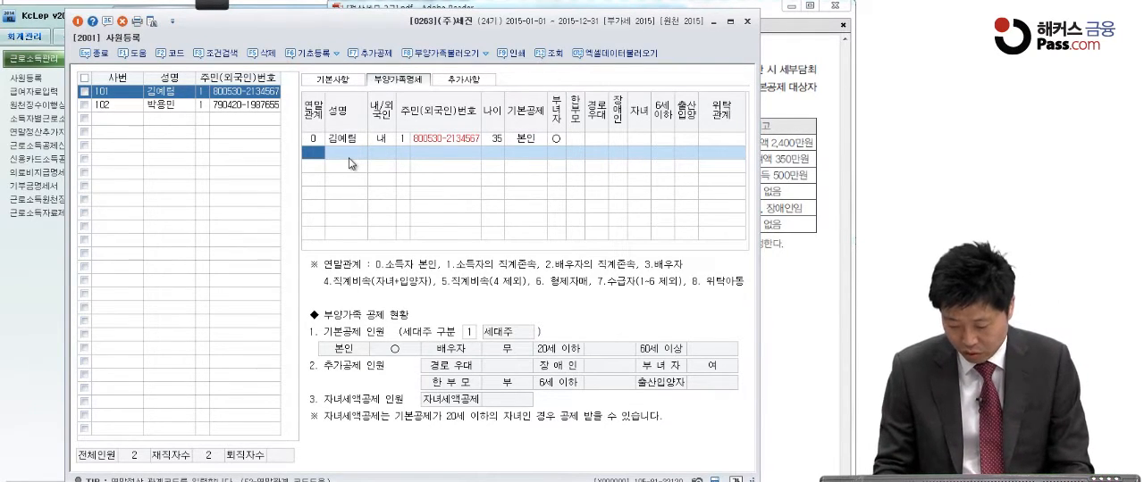
Add the spouse to the dependents list with 연말관계 3, the full name and resident registration number, and set 기본공제 to 부
text(3)
key(Return)
text(최영)
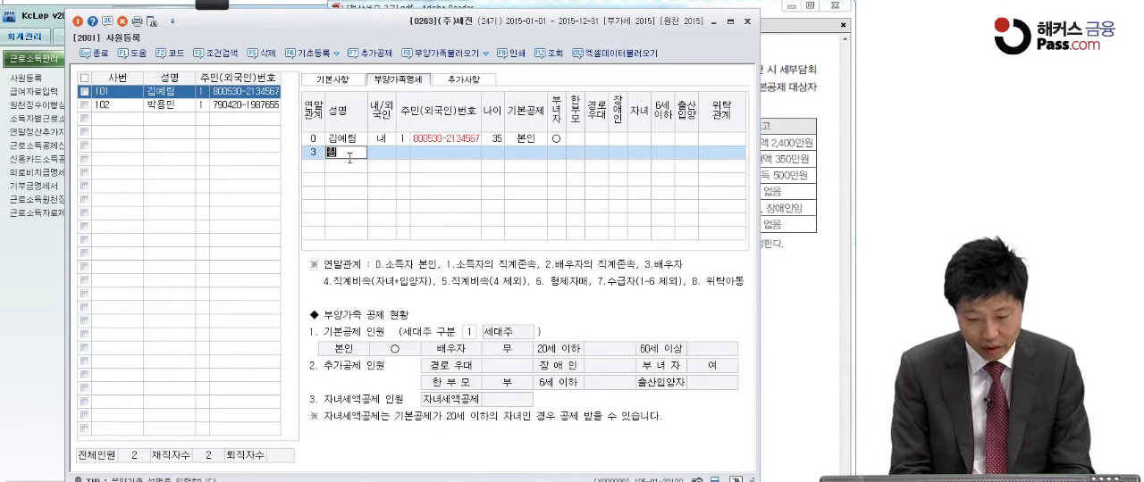
key(Return)
key(Return)
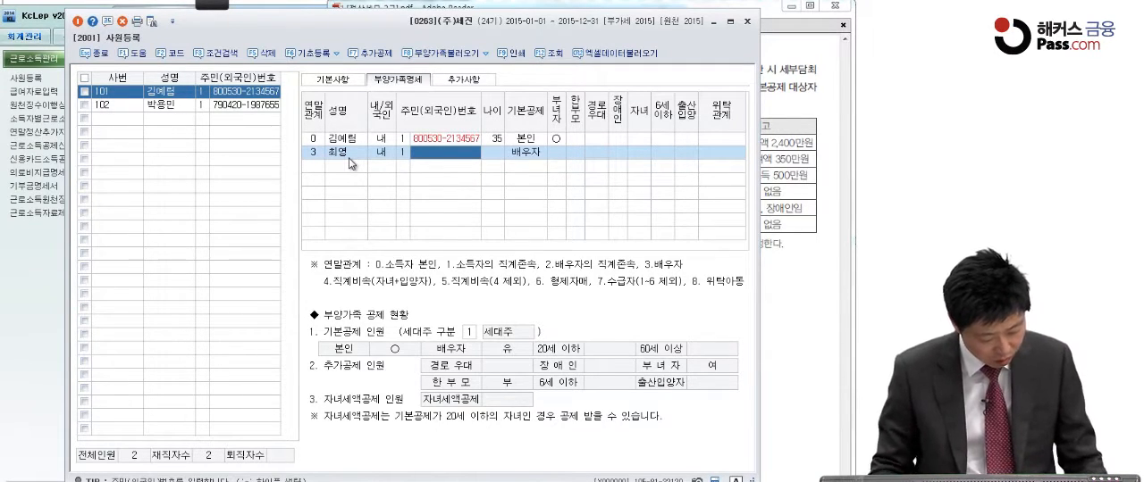
text(75)
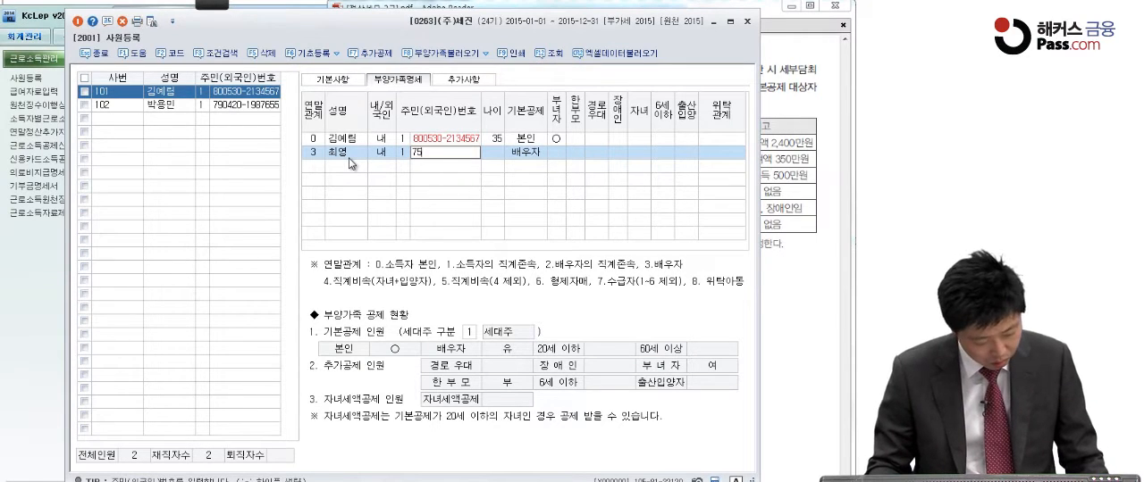
text(042)
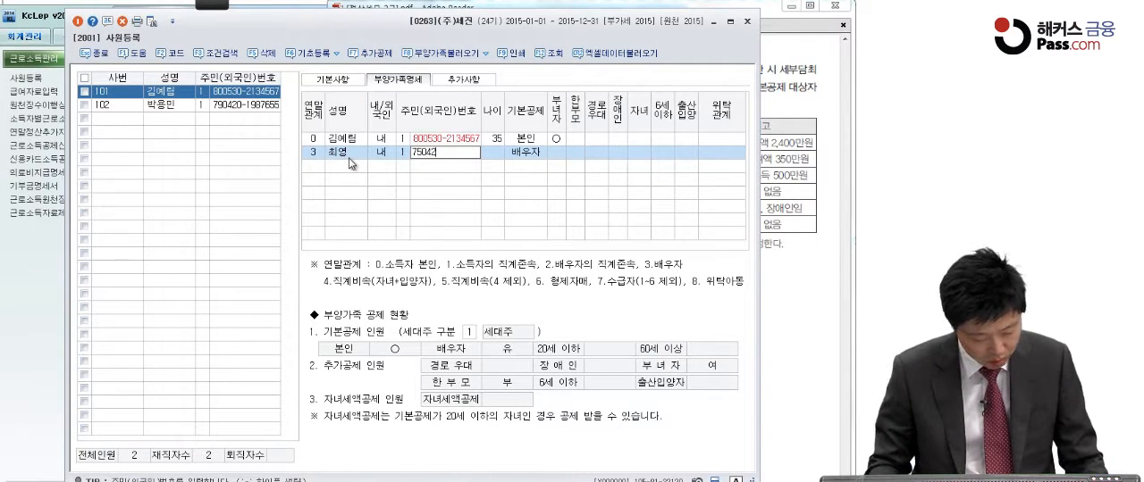
text(0-1234567)
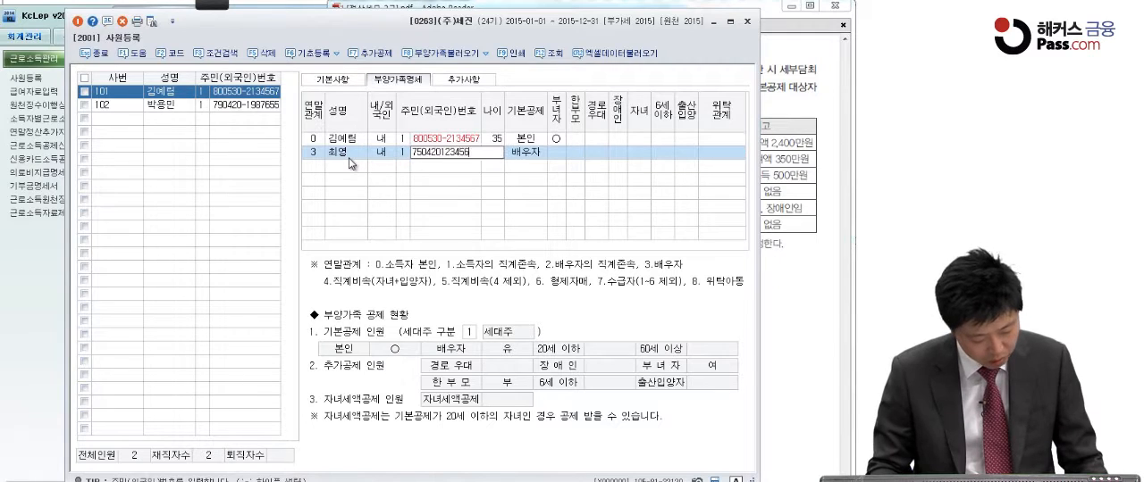
key(Return)
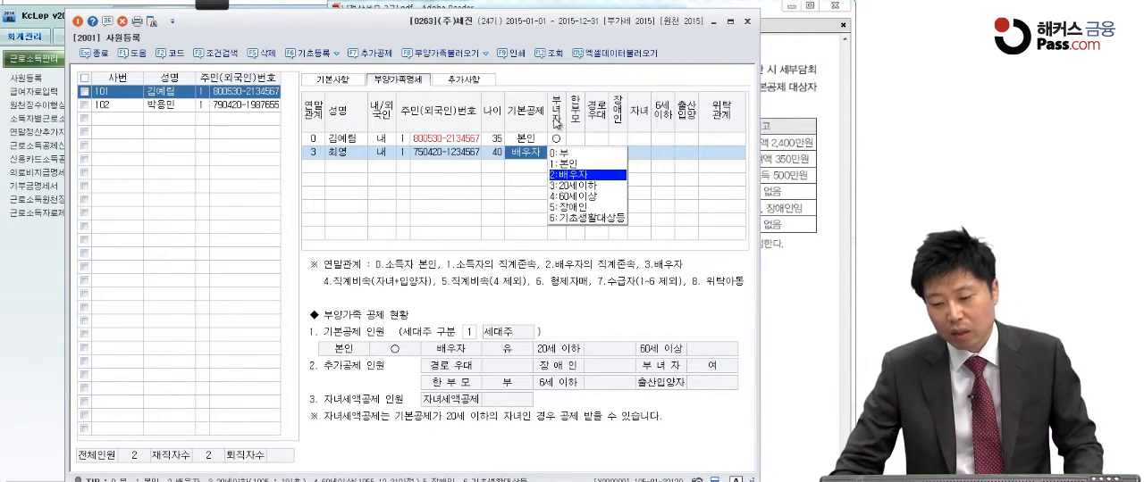
click(556, 155)
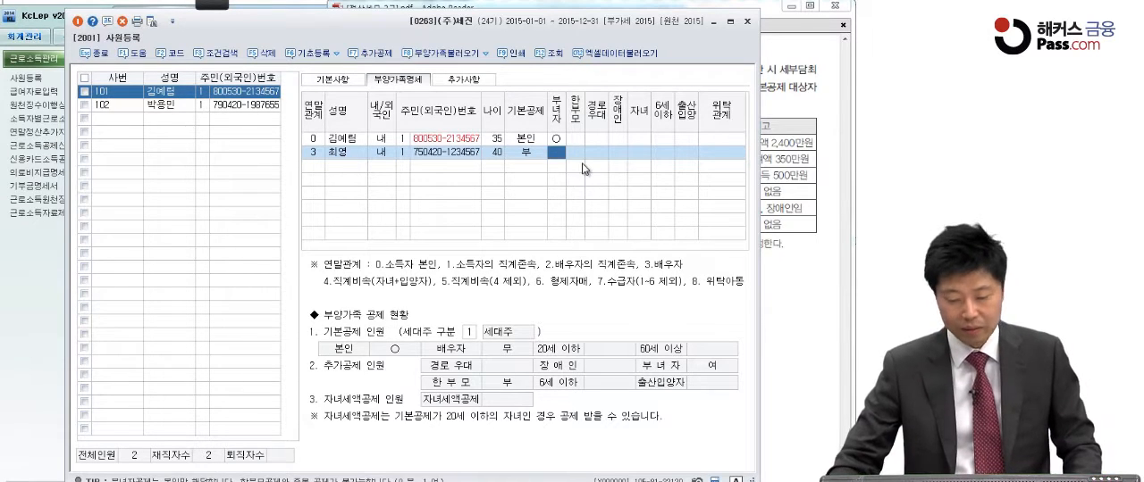
key(Return)
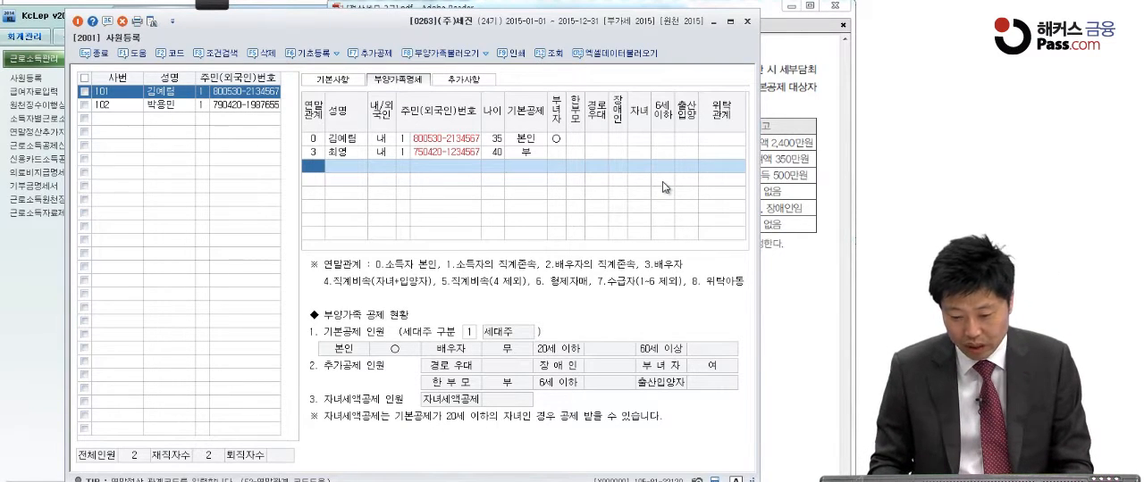
Add the first parent with 연말관계 1, entering the full name, 내국인 status and resident registration number
text(1)
key(Return)
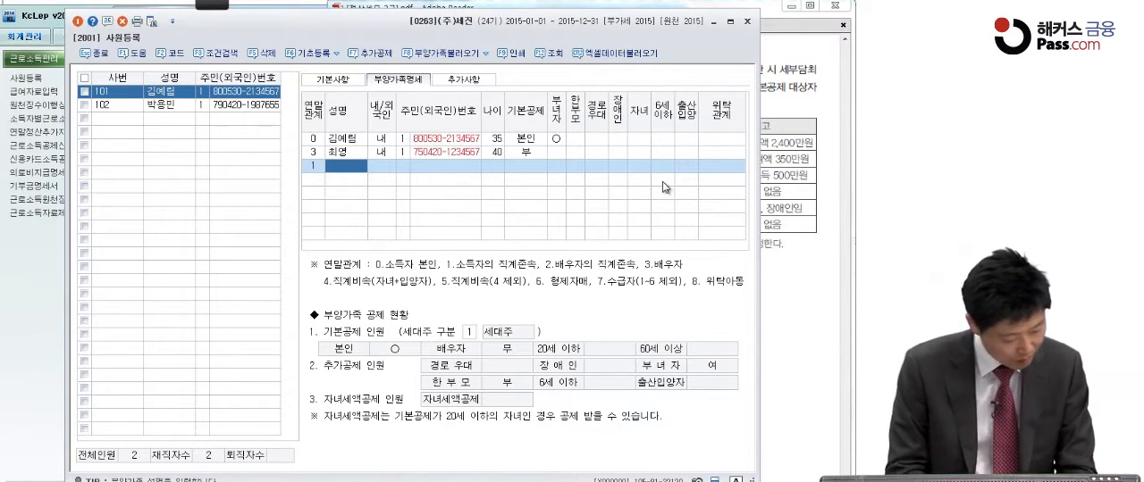
text(김)
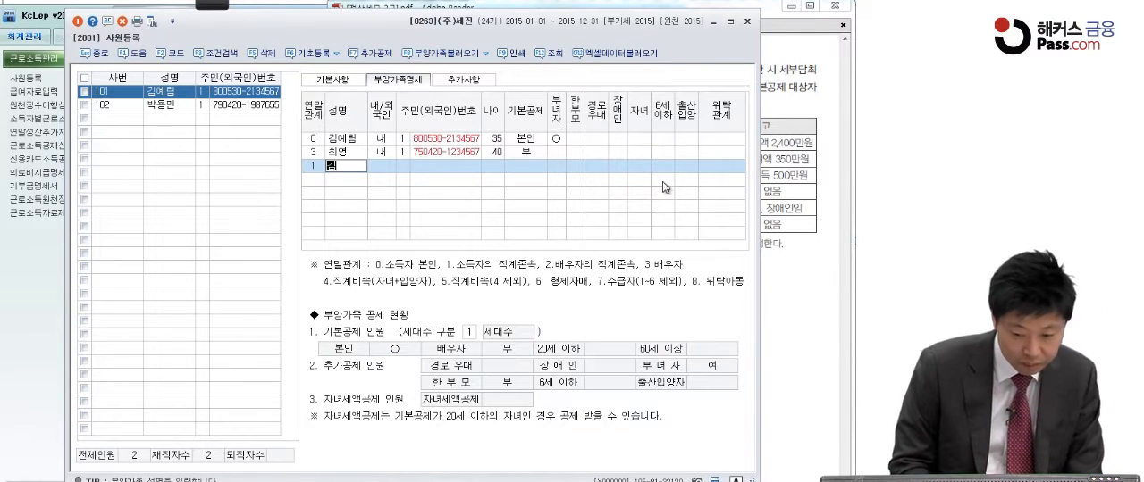
text(진훈)
key(Return)
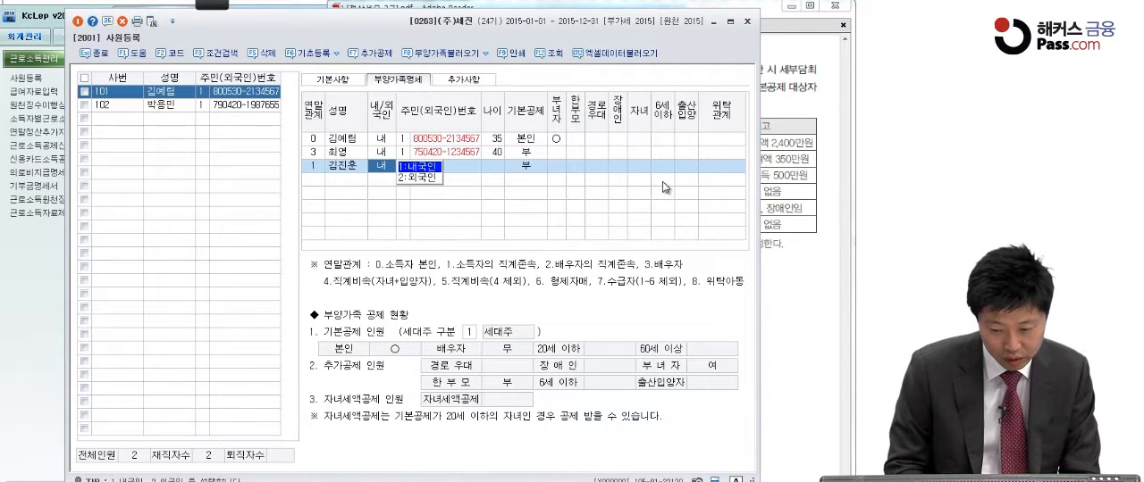
key(Return)
key(Return)
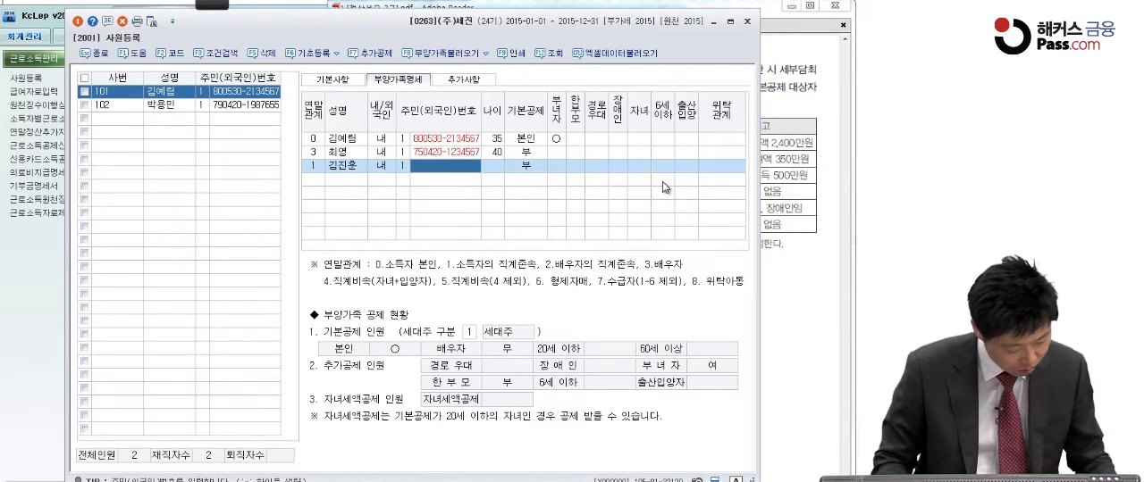
text(3)
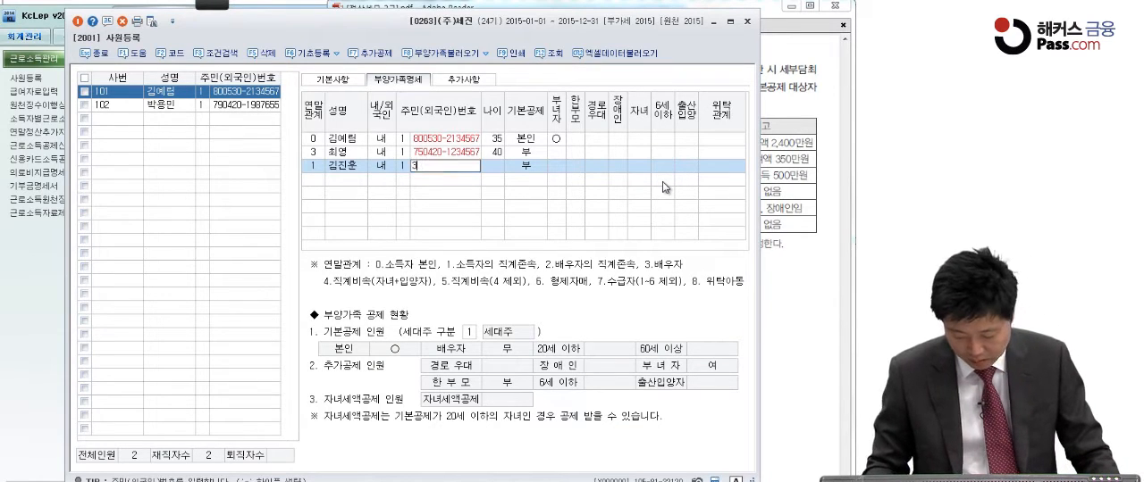
text(70330)
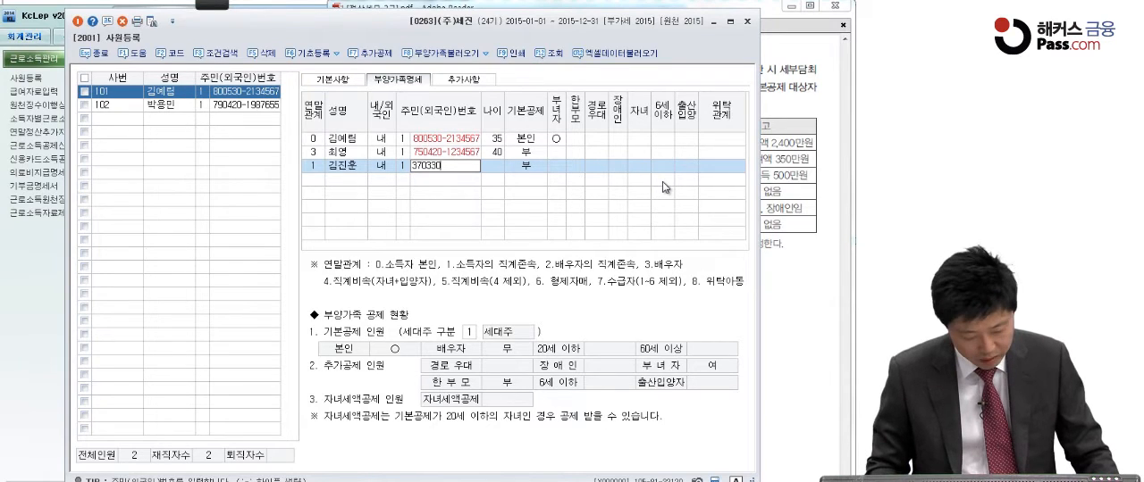
text(-134)
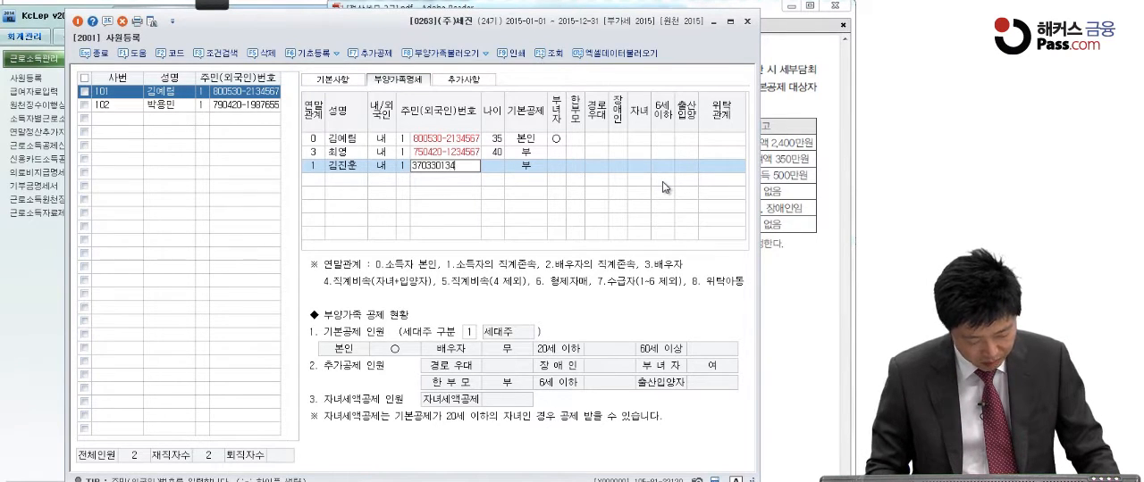
text(5678)
key(Return)
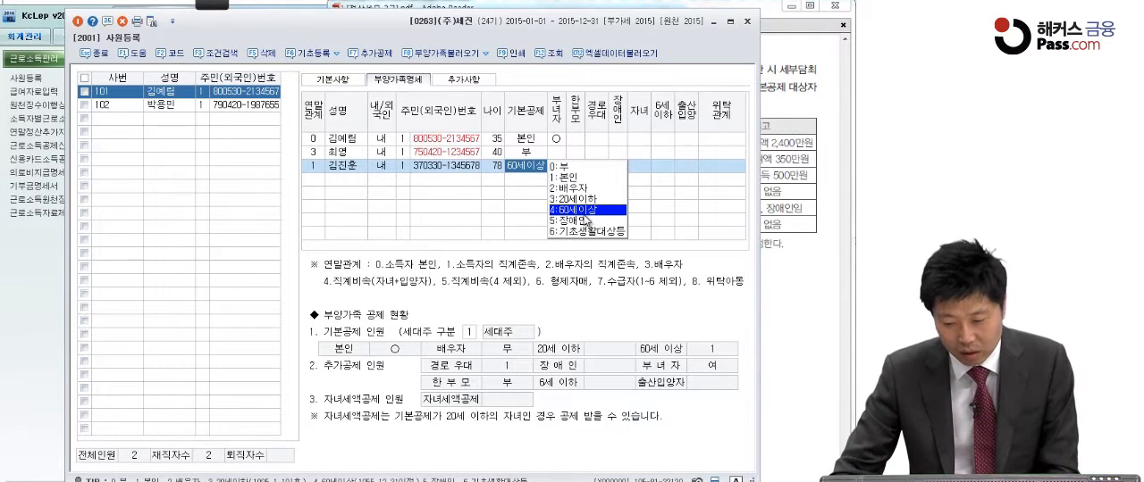
Confirm 기본공제 60세이상 and the 경로우대 deduction for the first parent
key(Return)
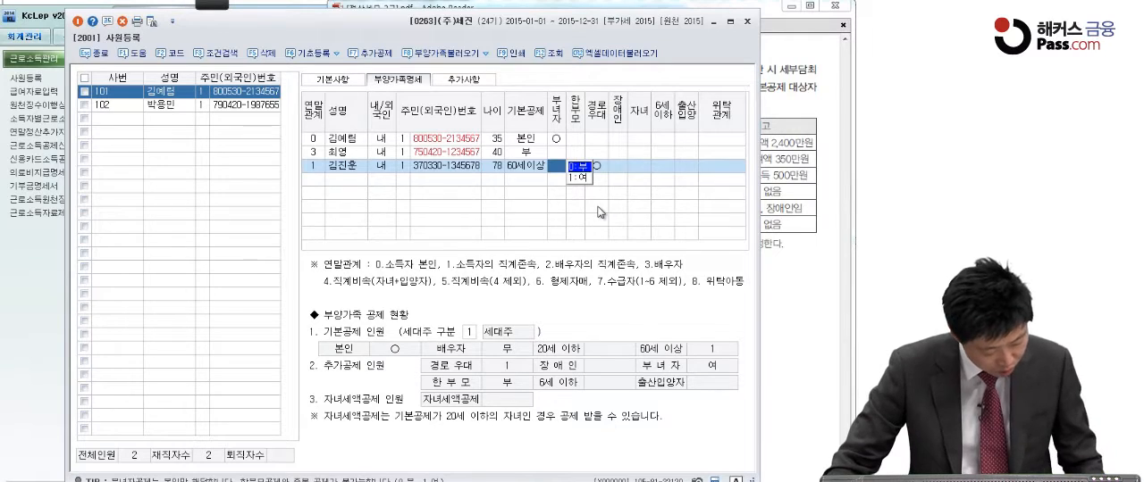
click(416, 177)
click(494, 171)
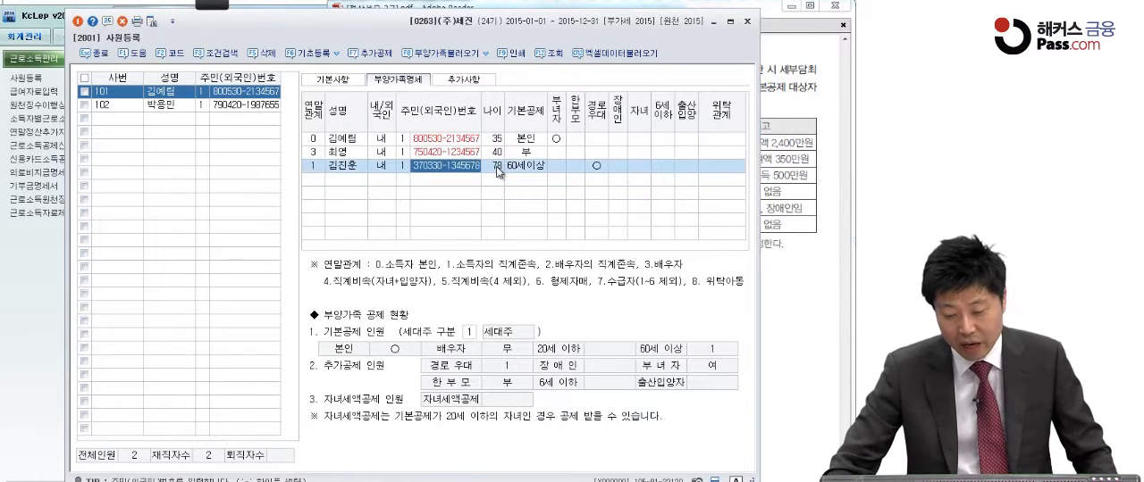
key(Return)
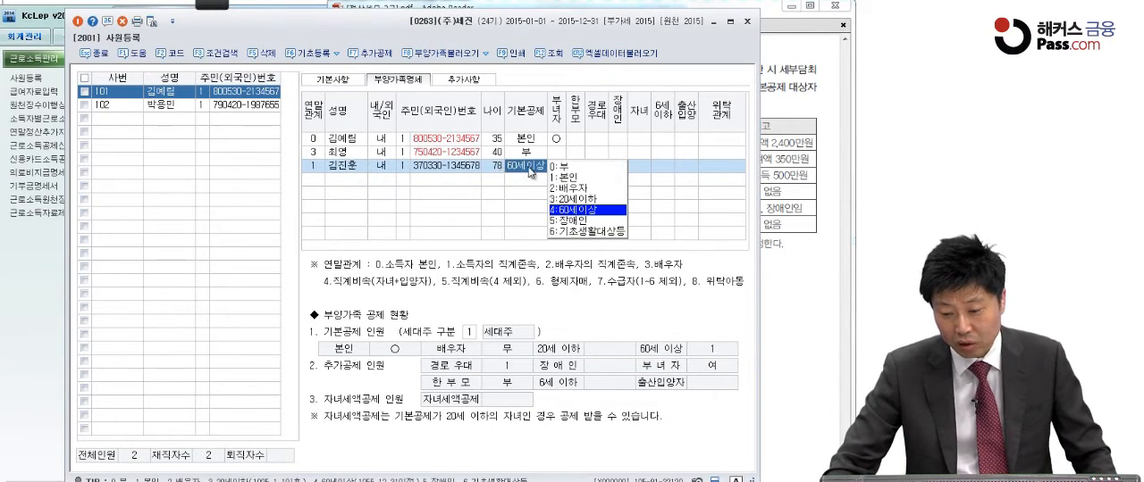
click(576, 211)
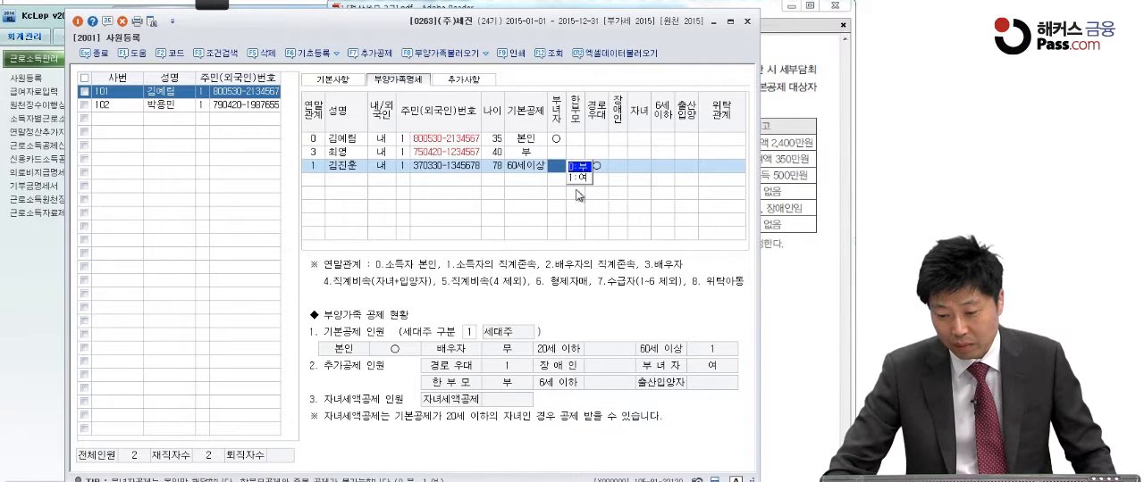
key(Return)
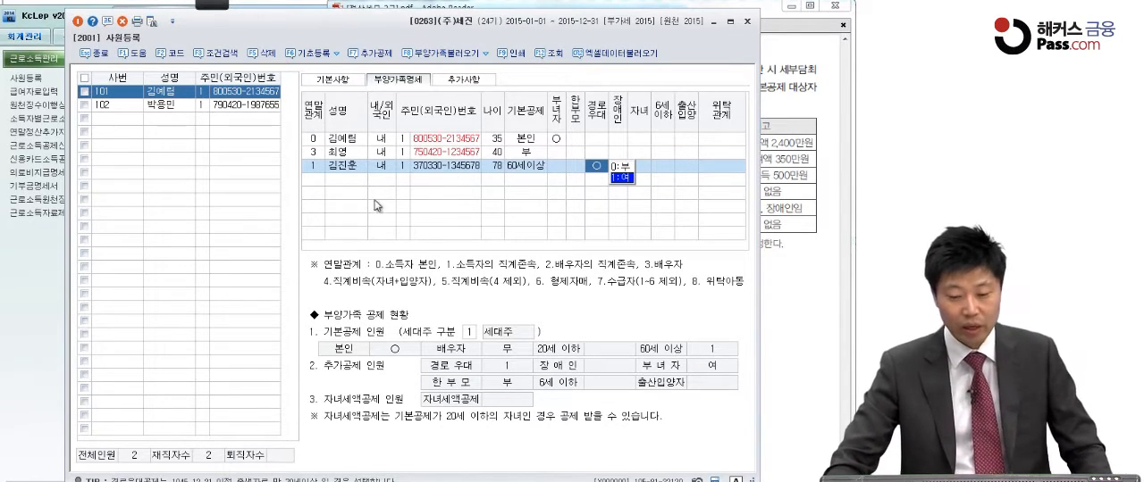
Add the second parent in the next row with 연말관계 1, entering the full name, 내국인 status and resident registration number
click(321, 183)
text(1)
key(Return)
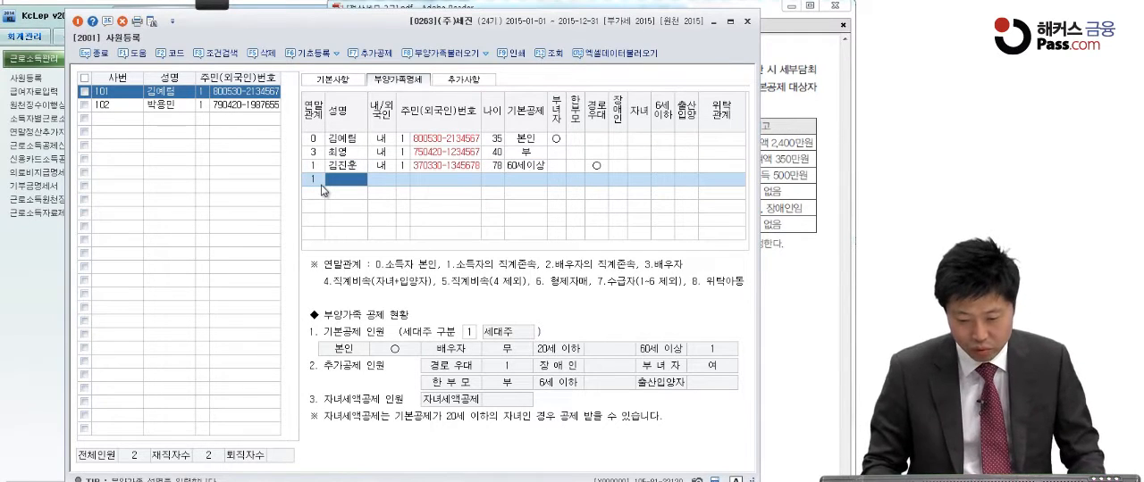
text(유지)
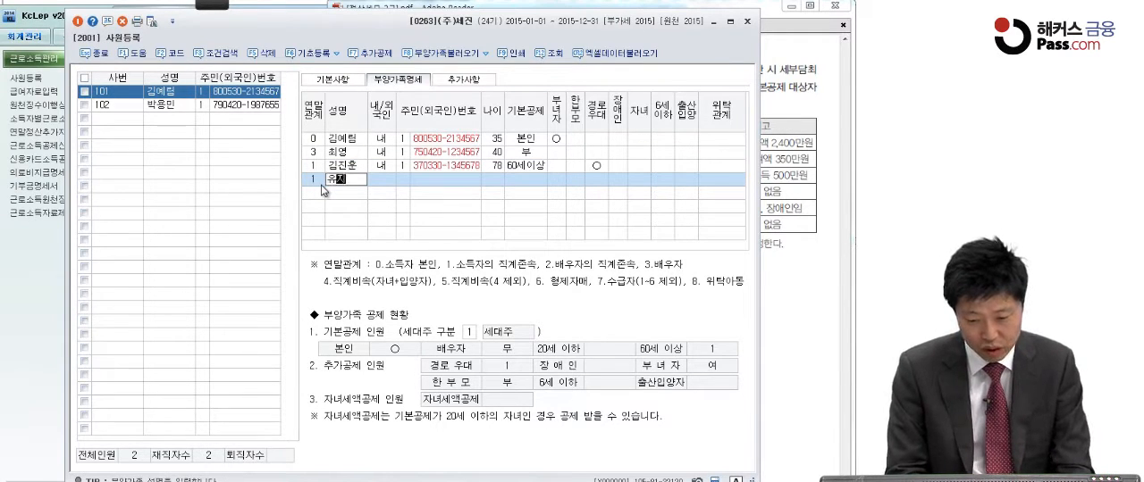
text(유)
key(Return)
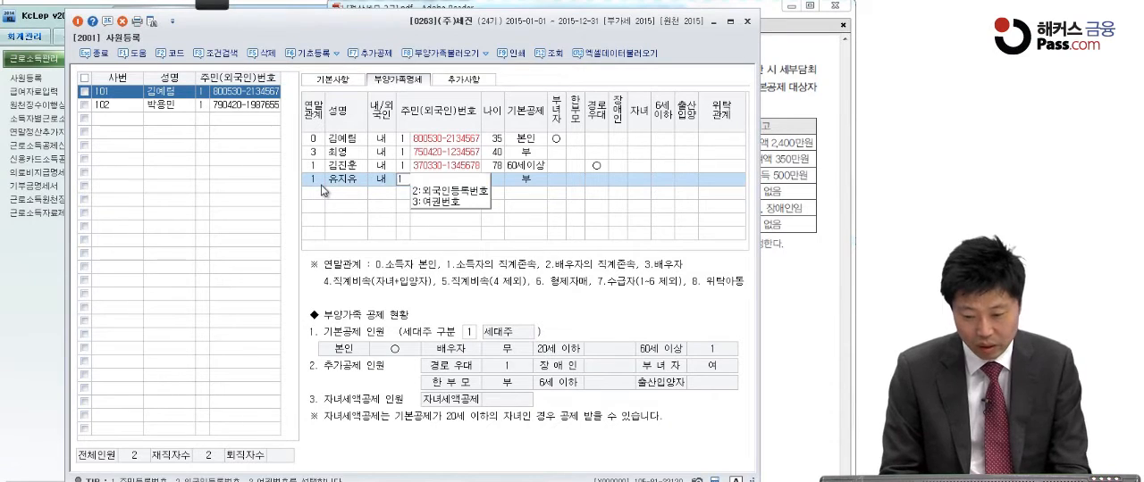
key(Return)
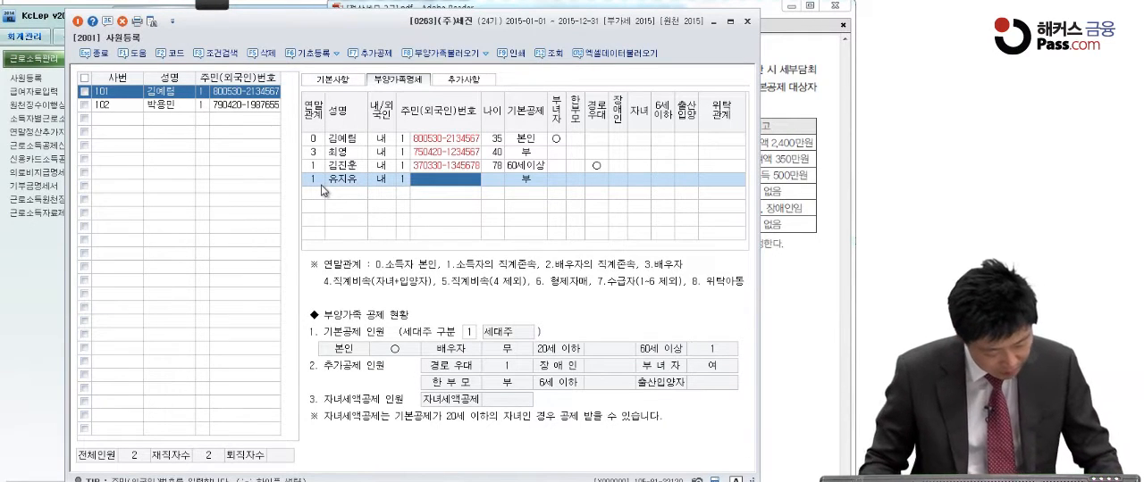
text(36)
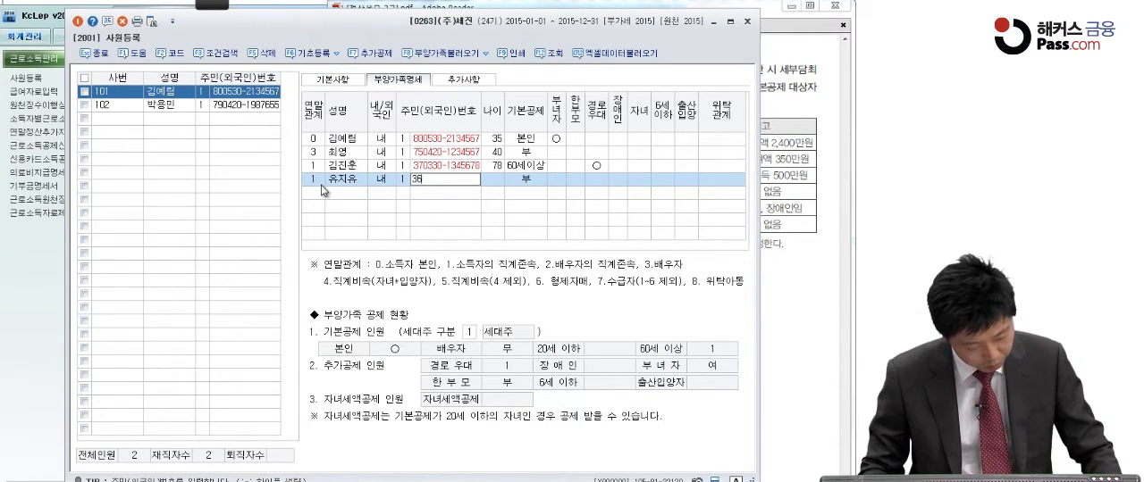
text(0730)
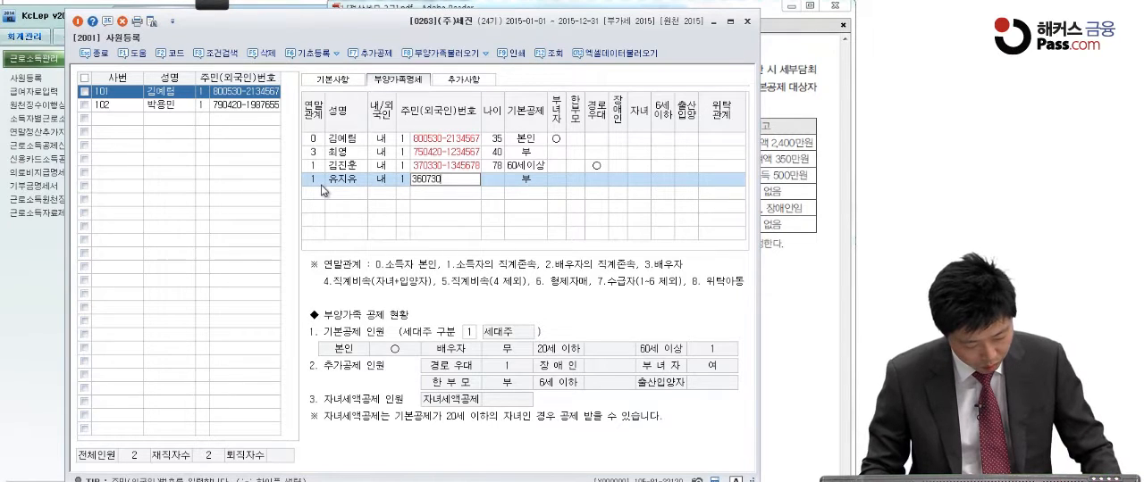
text(-2345)
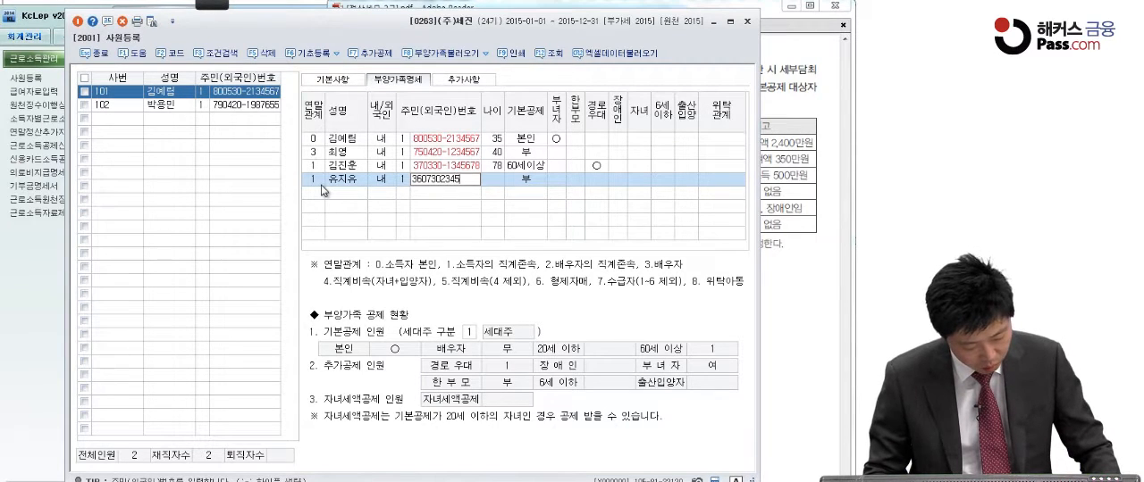
text(678)
key(Return)
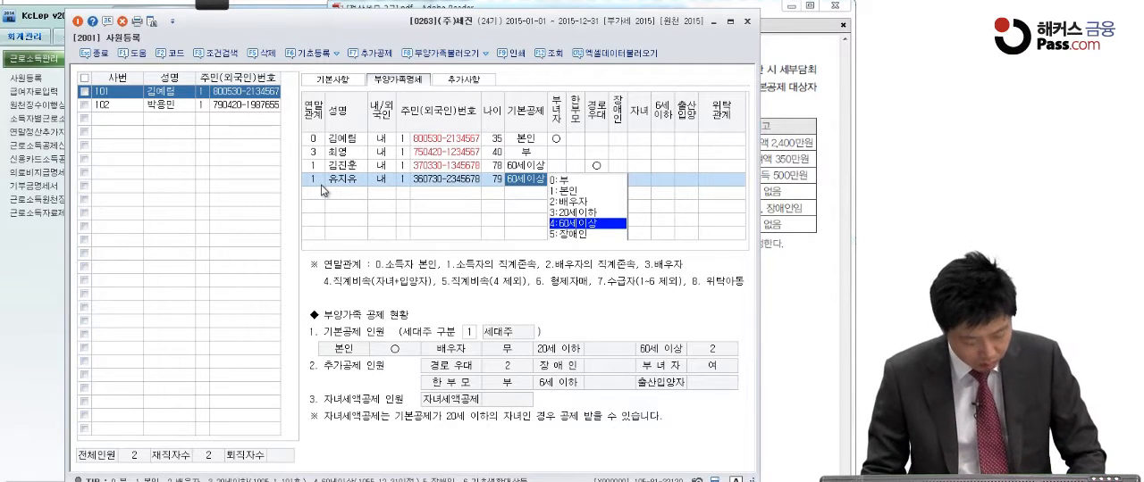
Accept 기본공제 60세이상 with 경로우대 for the second parent and complete that row
key(Return)
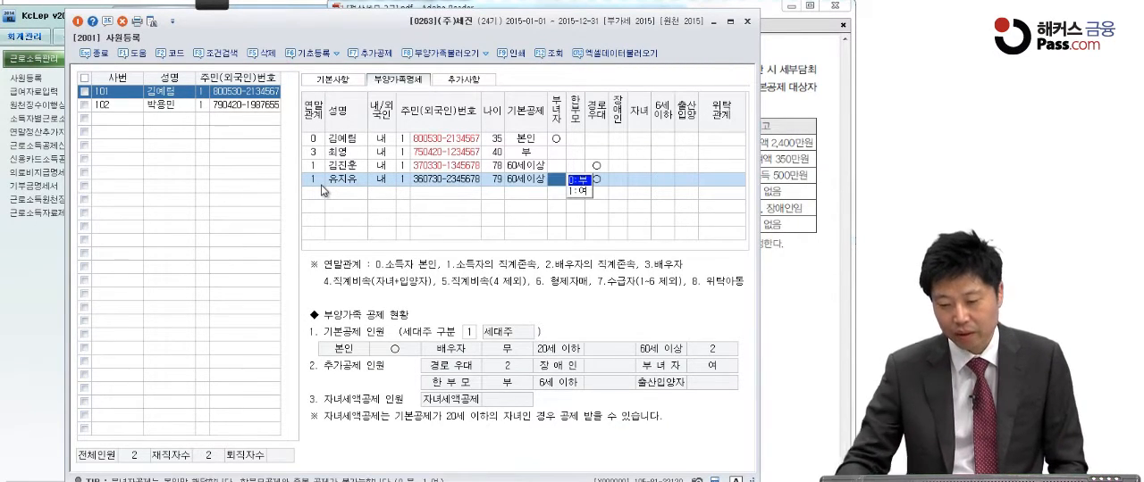
click(599, 183)
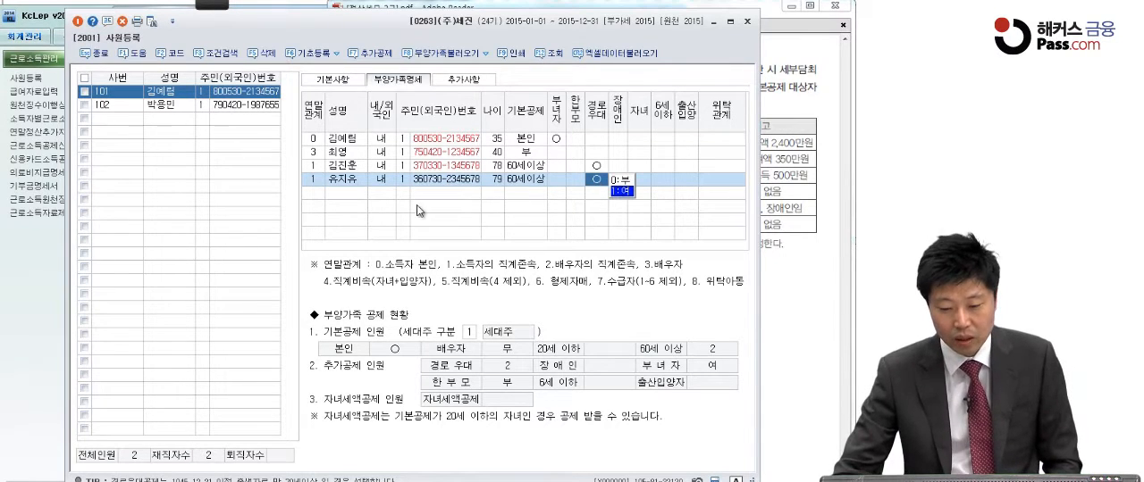
key(Return)
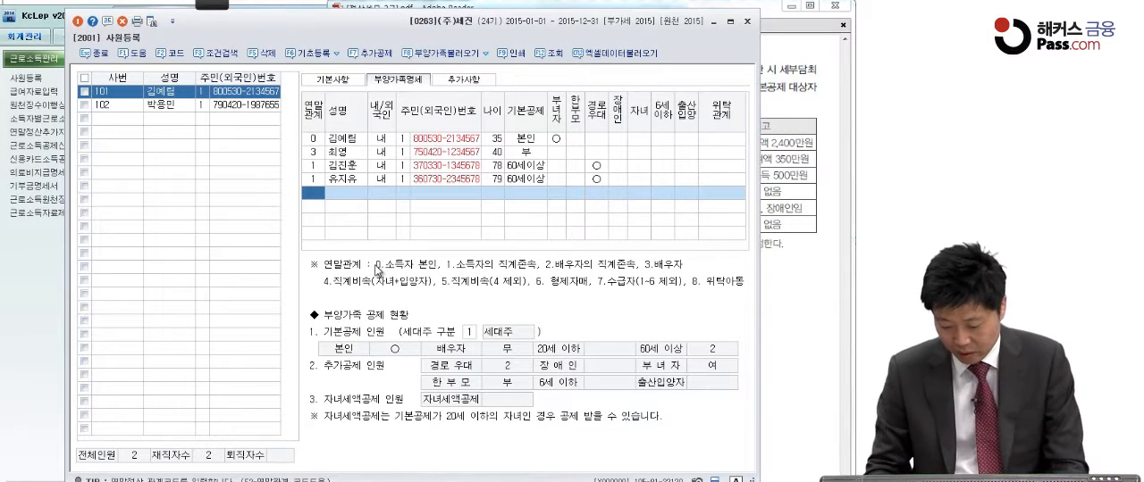
Add the daughter in the next row with 연말관계 4, entering the full name, 내국인 status and resident registration number
text(4)
key(Return)
text(최유선)
key(Return)
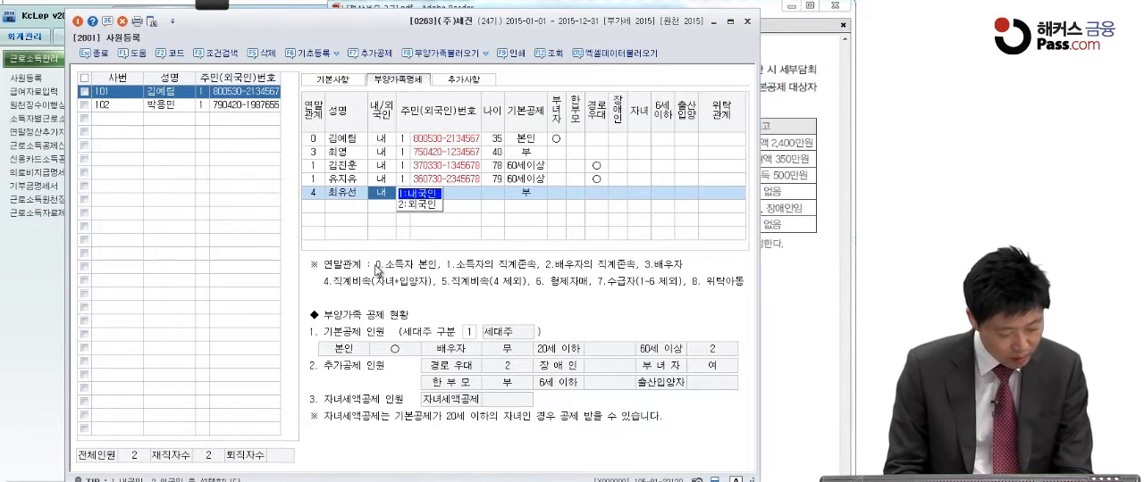
key(Return)
key(Return)
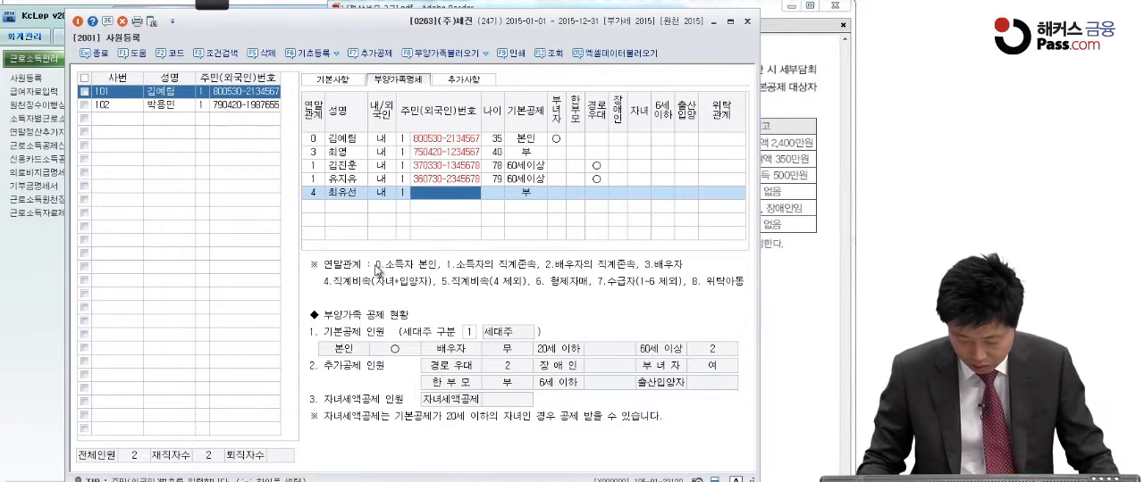
text(0708)
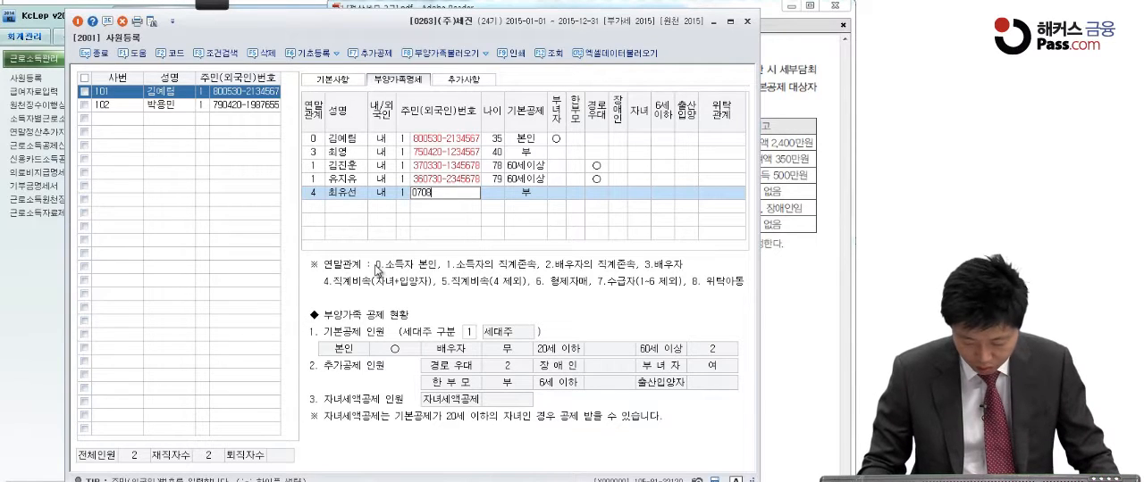
text(05-4)
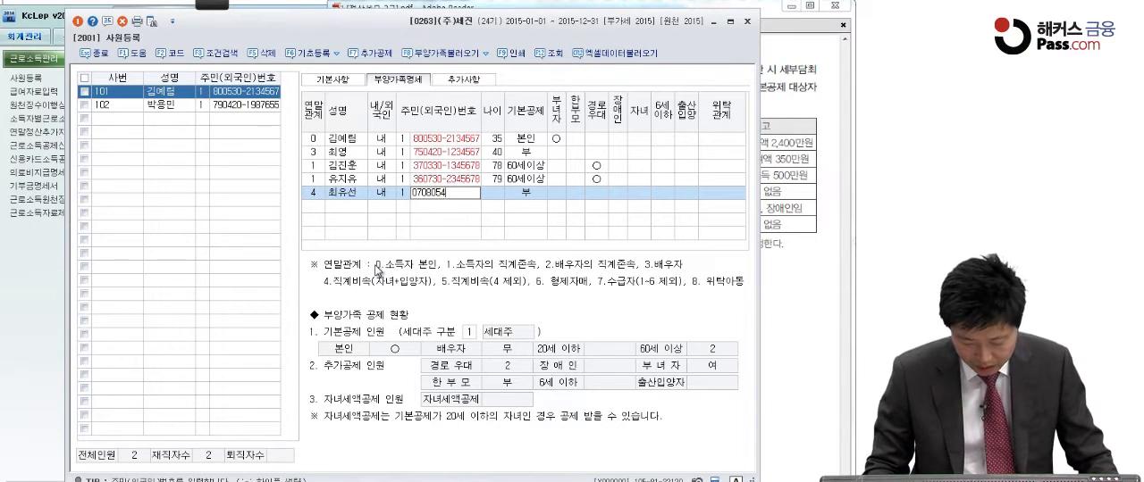
text(123456)
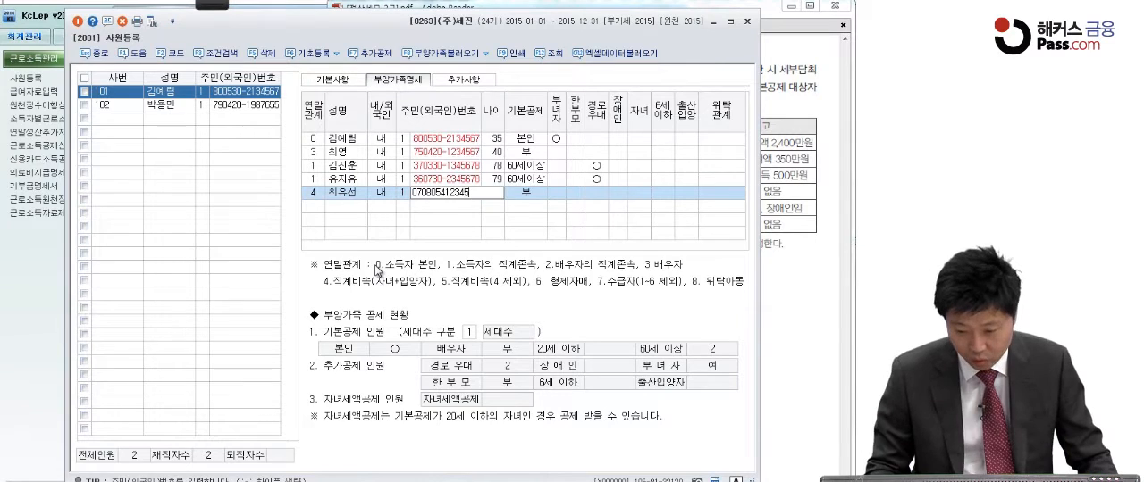
key(Return)
Accept 기본공제 20세이하 for the daughter and set her 장애인 deduction to 여
key(3)
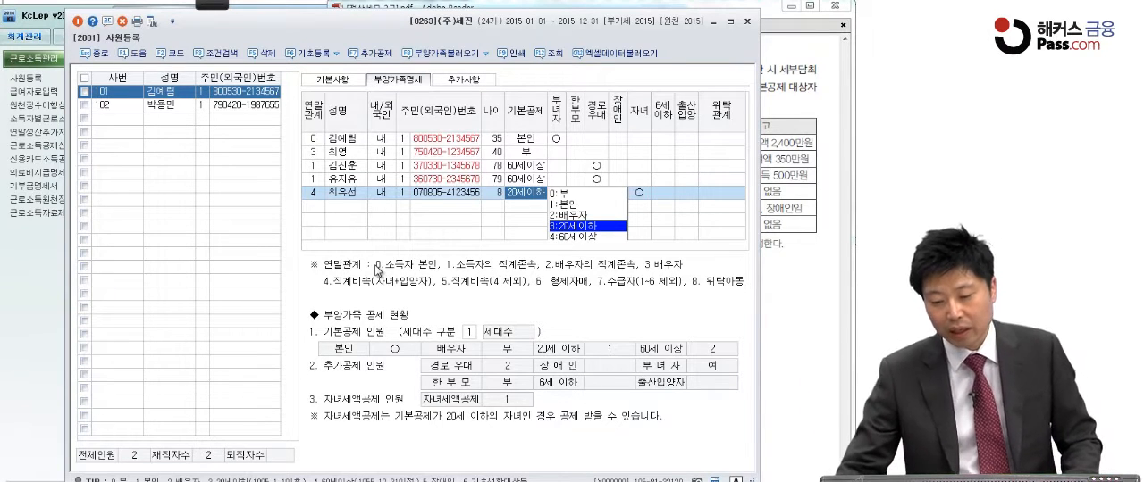
click(577, 228)
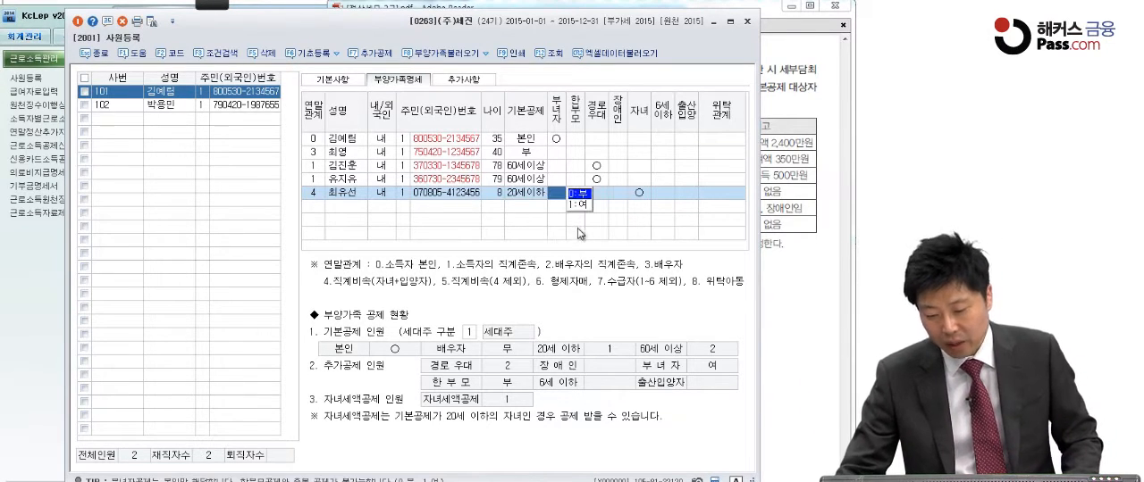
click(624, 195)
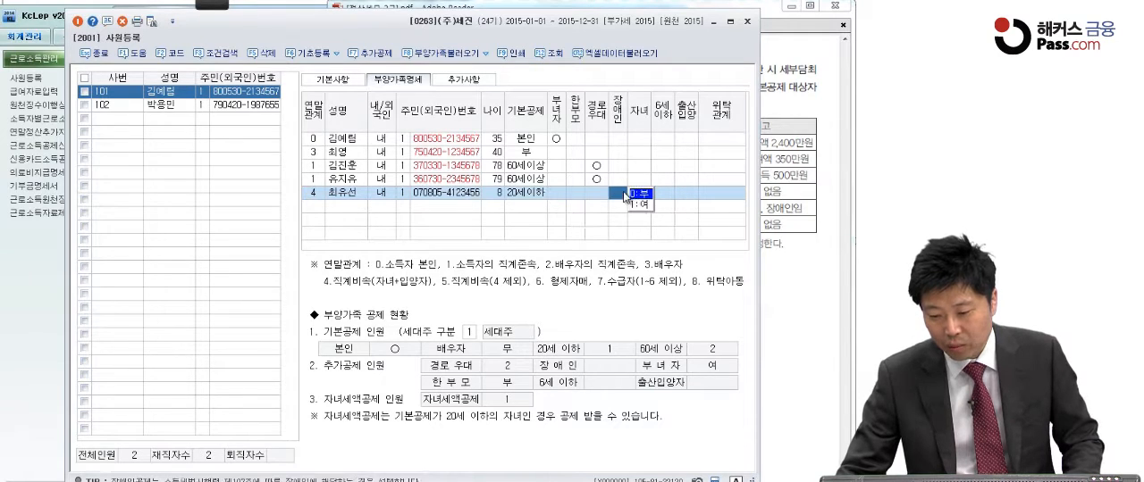
click(642, 204)
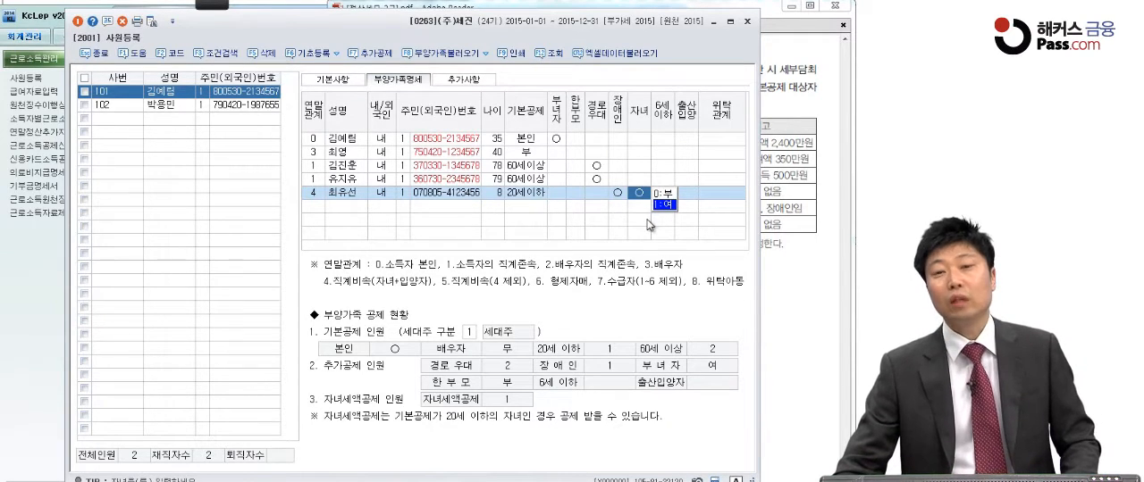
Change the daughter's 기본공제 to 장애인, keeping the 장애인 and 자녀 deductions as 여, and complete her row
click(516, 193)
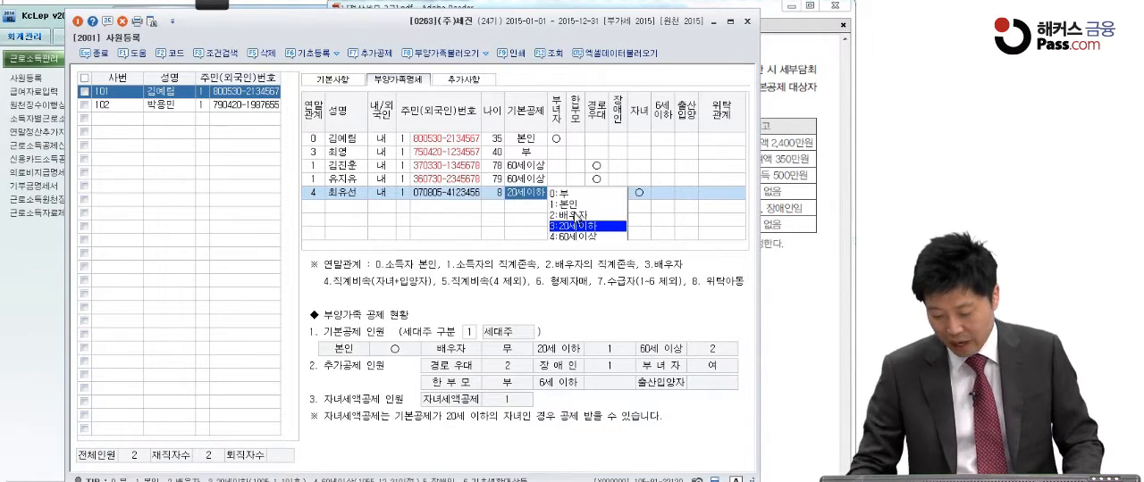
key(5)
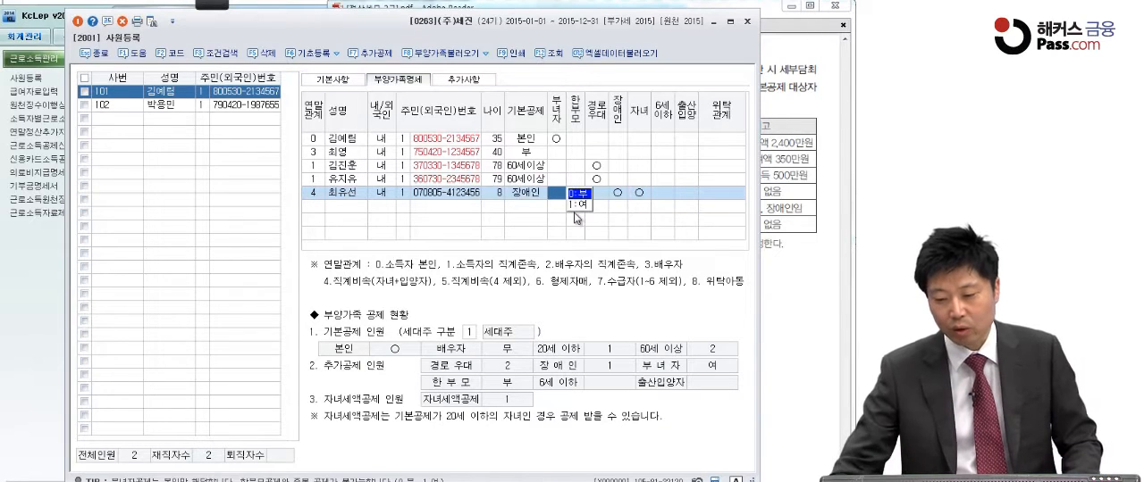
click(635, 196)
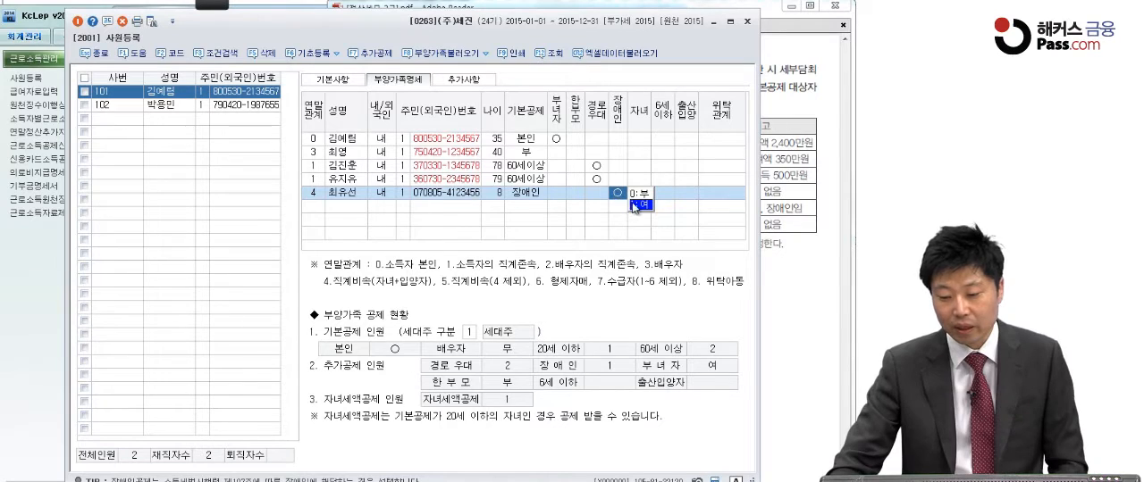
click(639, 205)
key(Return)
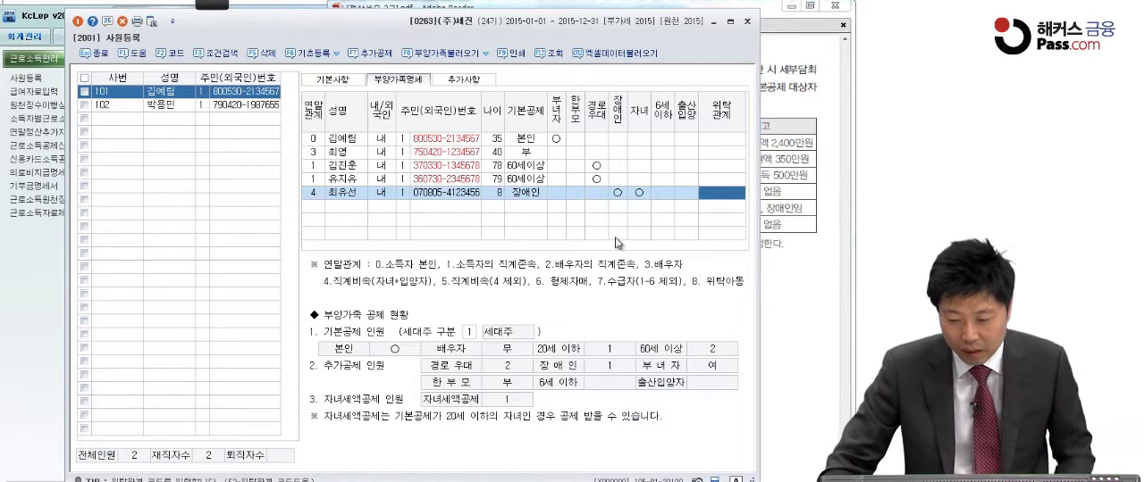
Add the son in the next row with 연말관계 4, entering the full name, 내국인 status and resident registration number
click(315, 207)
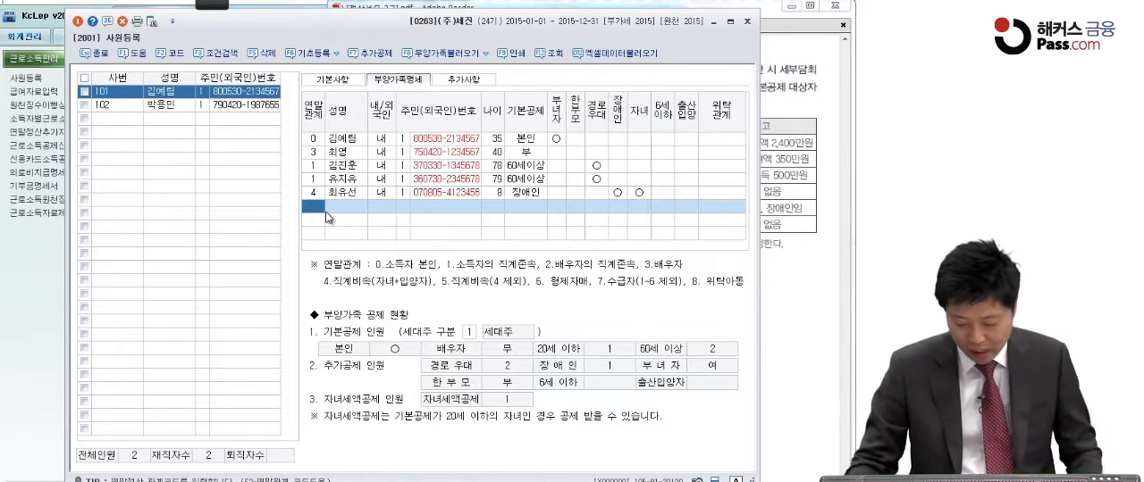
text(4최상율)
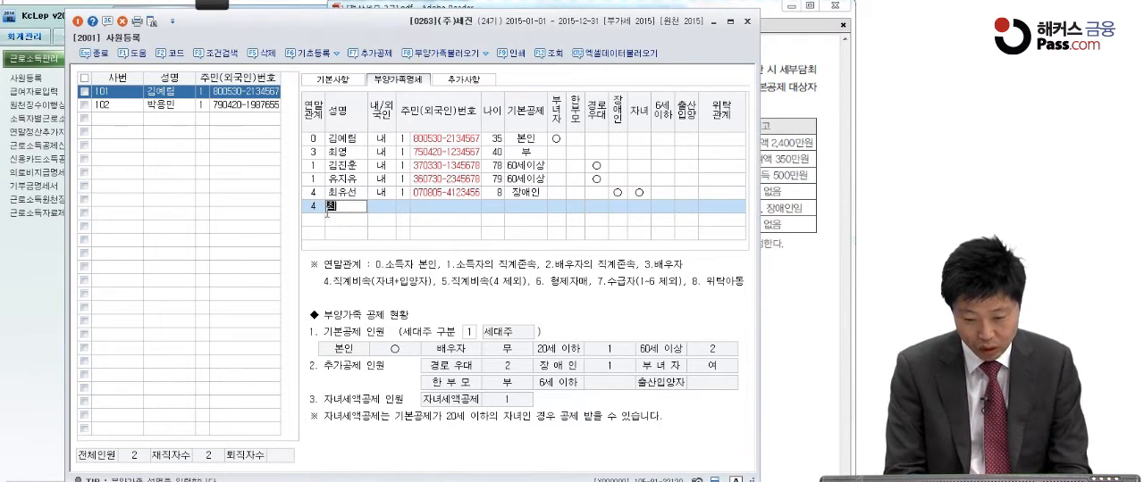
key(BackSpace)
text(욱)
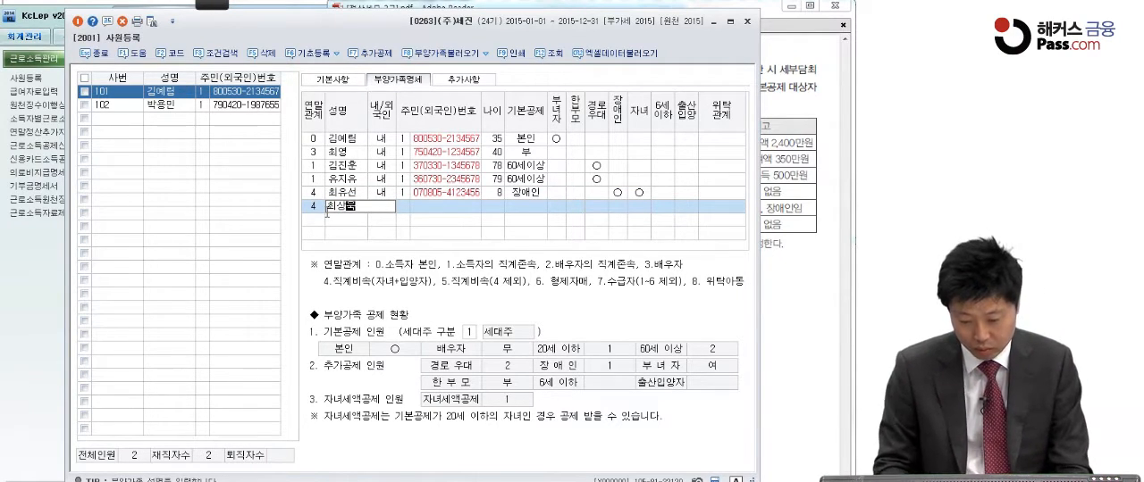
key(Return)
key(Return)
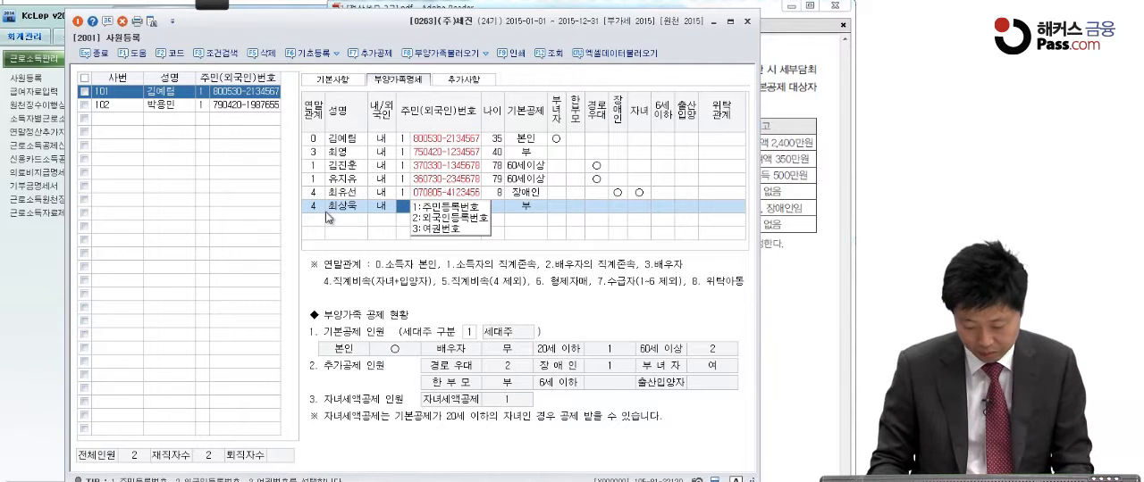
key(Return)
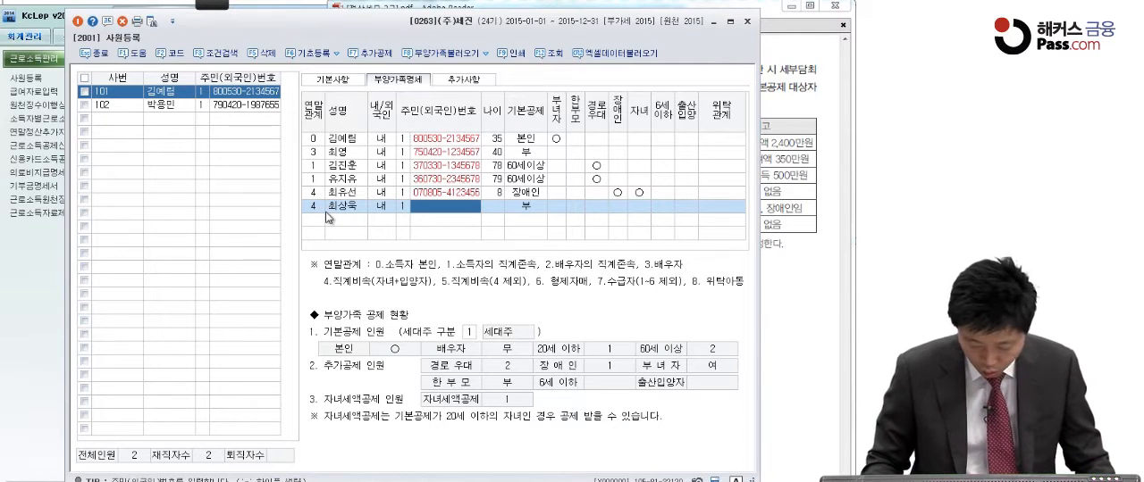
text(080)
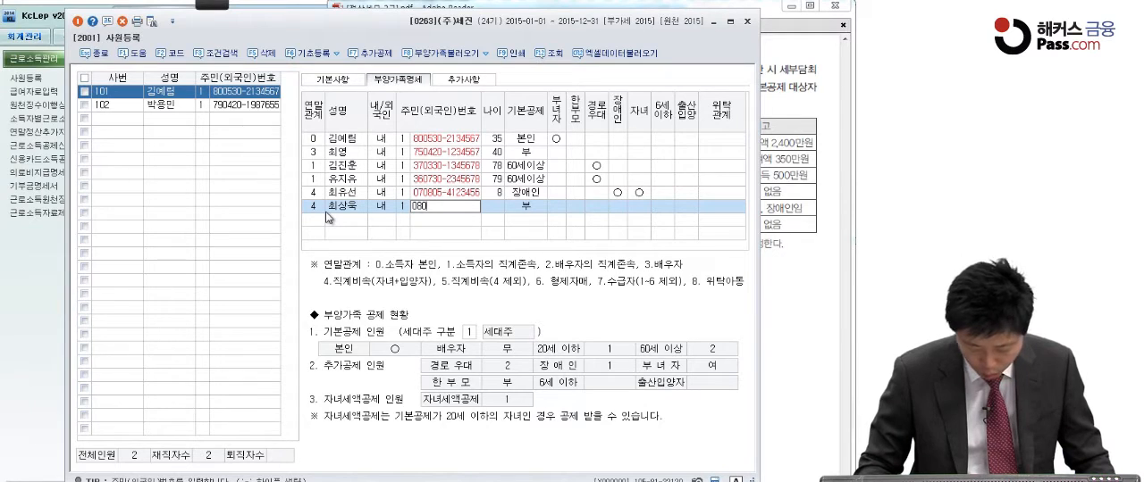
text(505-31)
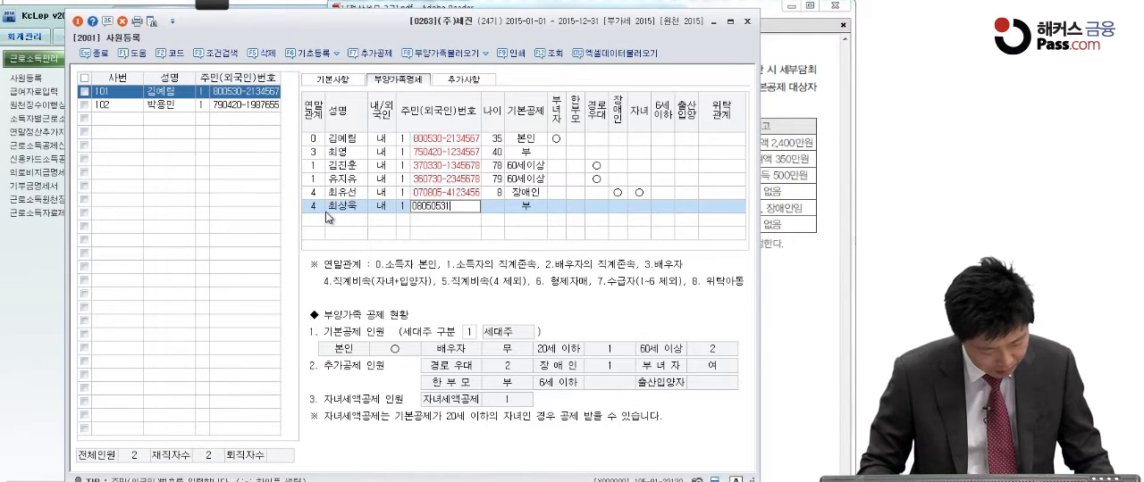
text(23456)
key(Return)
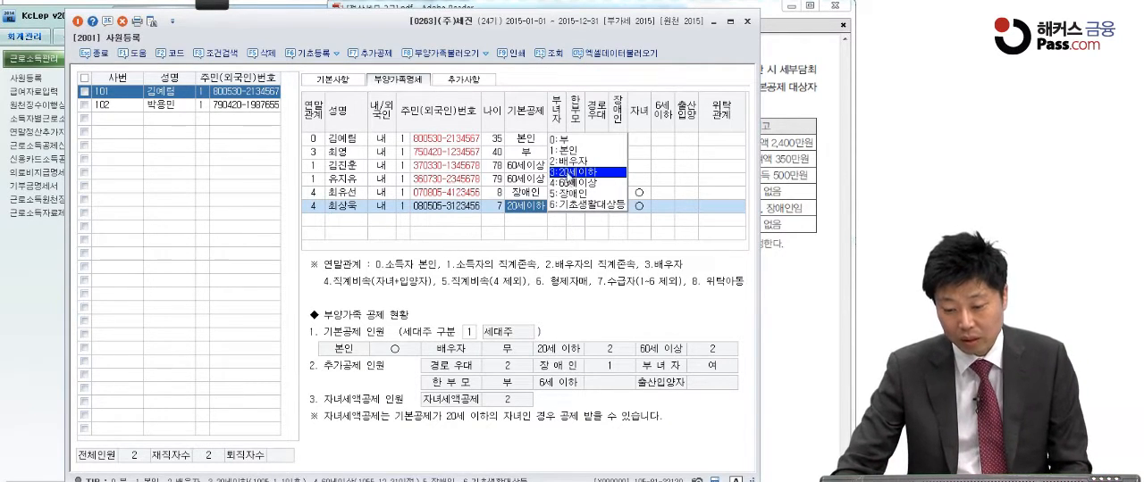
Confirm 기본공제 20세이하 with the 자녀 deduction for the son and complete his row
click(571, 173)
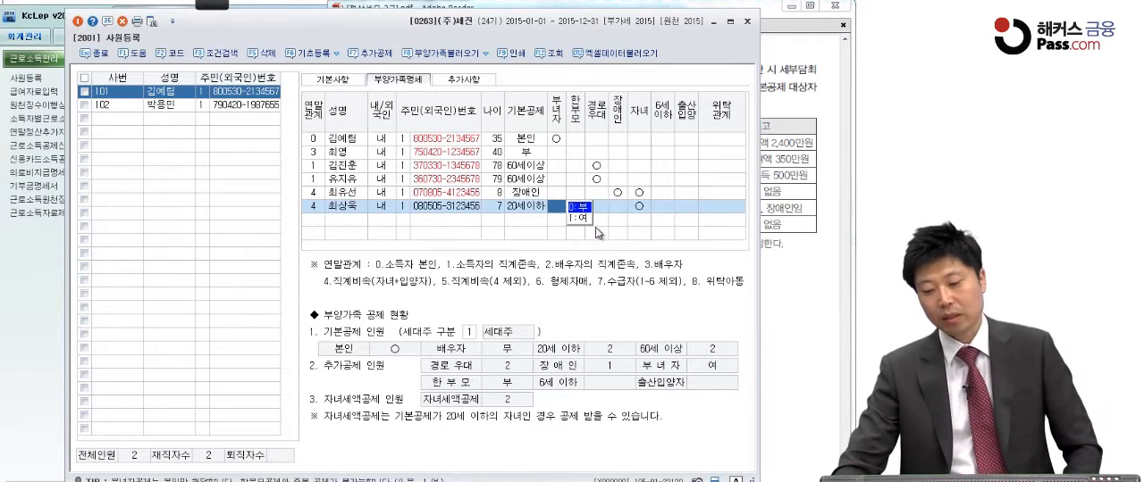
click(639, 208)
click(715, 211)
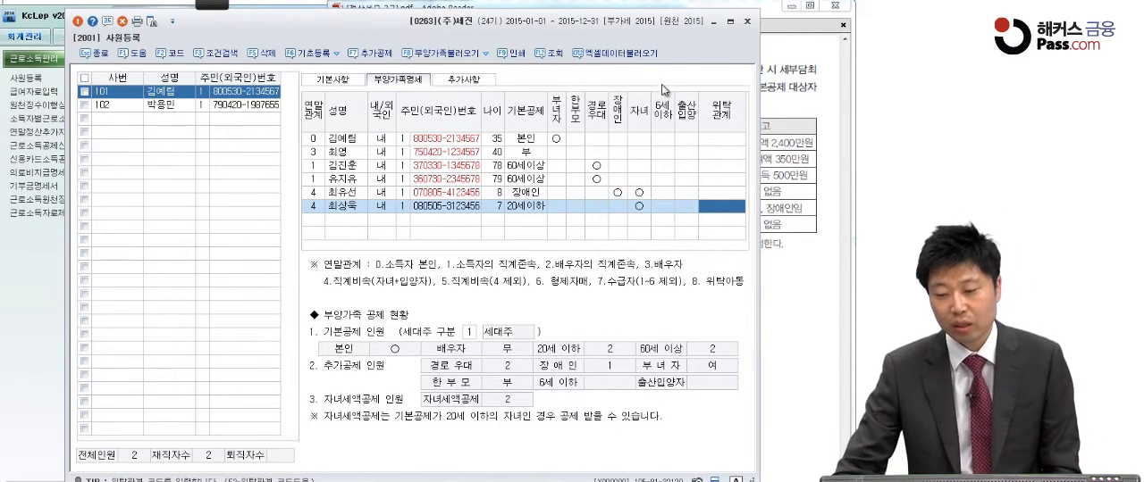
Close 사원등록 and read question (2) on employee 102's year-end settlement data in the exam PDF
click(749, 25)
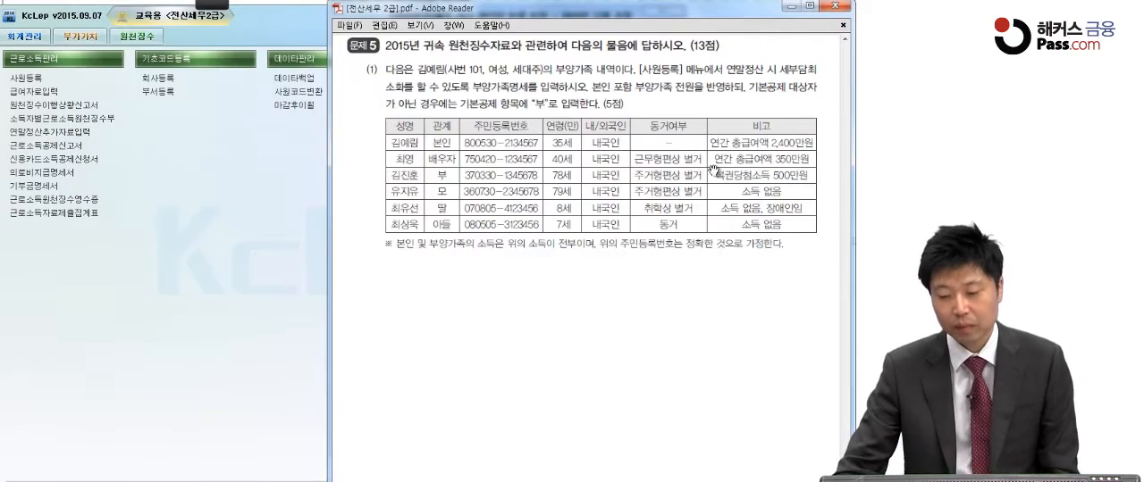
scroll(713, 213, down, 10)
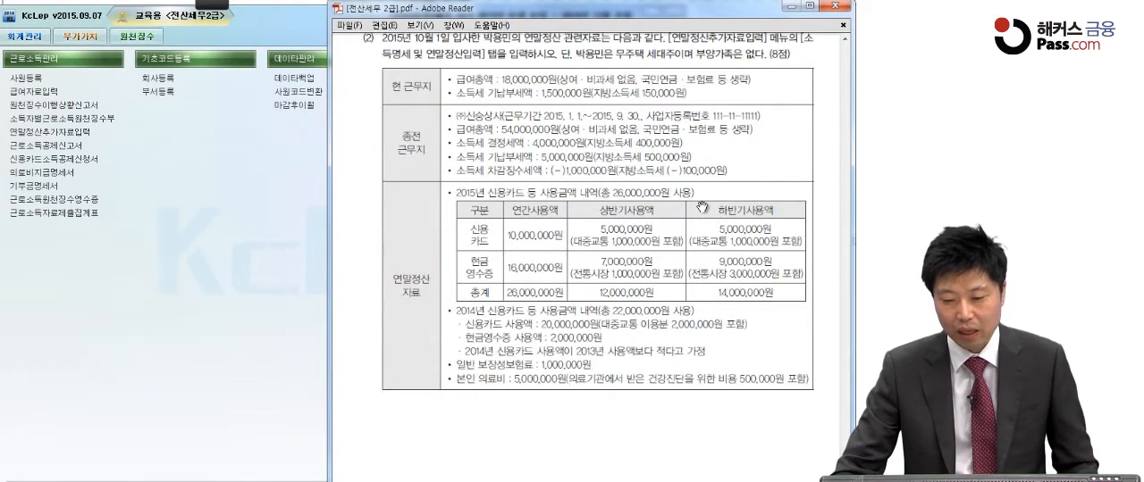
scroll(706, 215, up, 1)
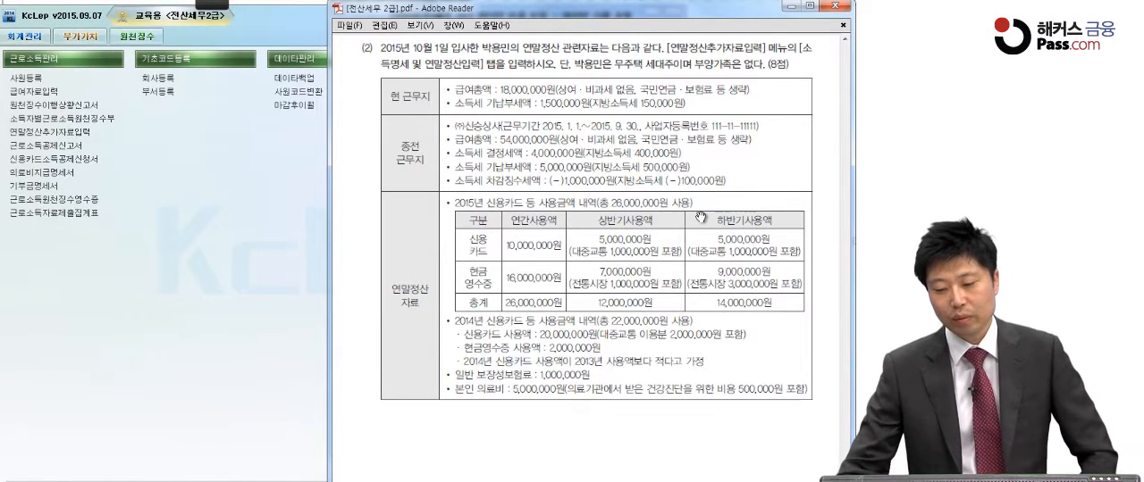
Underline the 소득명세 and 연말정산입력 tab names in question (2) with the screen pen and clear the marks
mouse_move(210, 5)
click(52, 18)
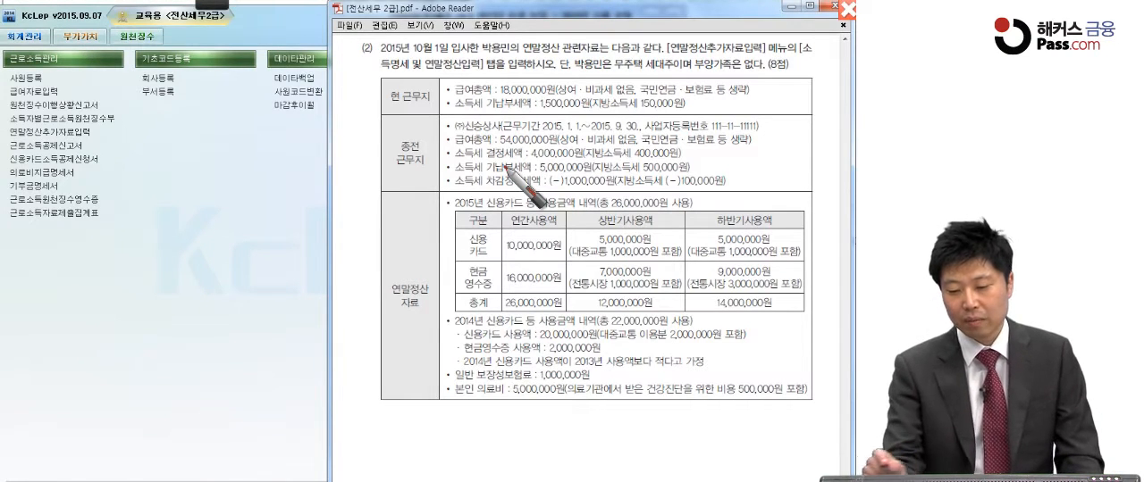
drag(807, 55, 821, 52)
drag(368, 64, 482, 75)
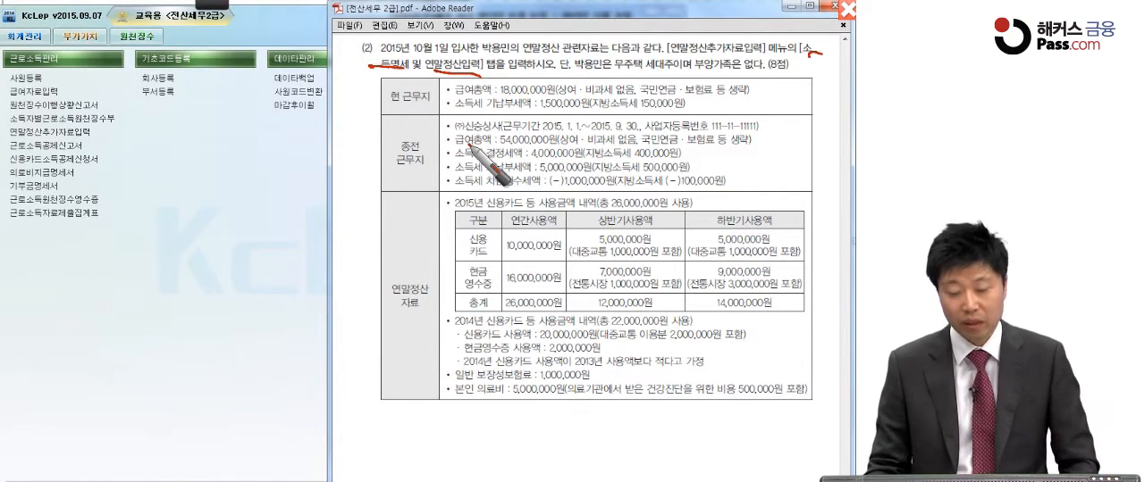
key(Escape)
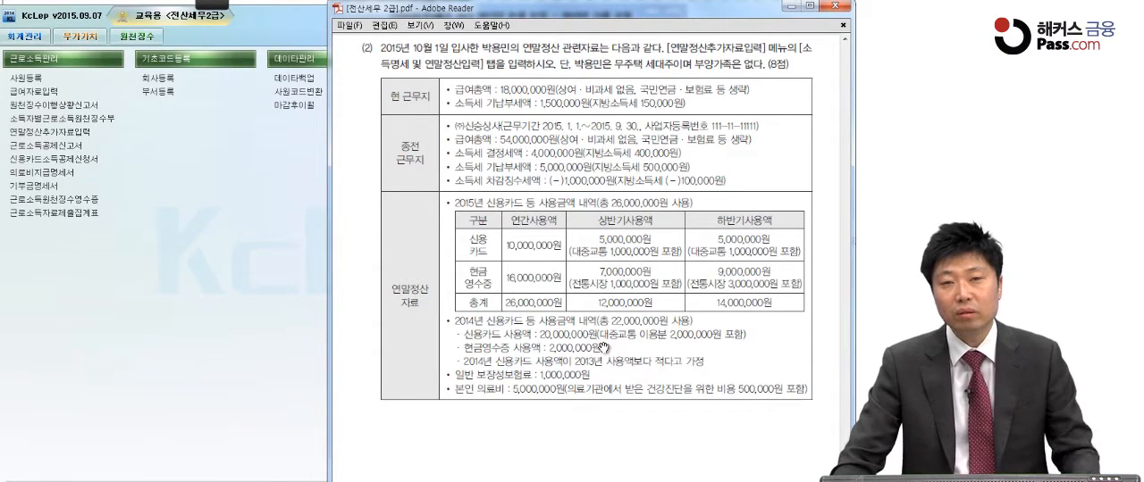
Switch to KcLep, open 연말정산추가자료입력 and load employee 102
click(205, 229)
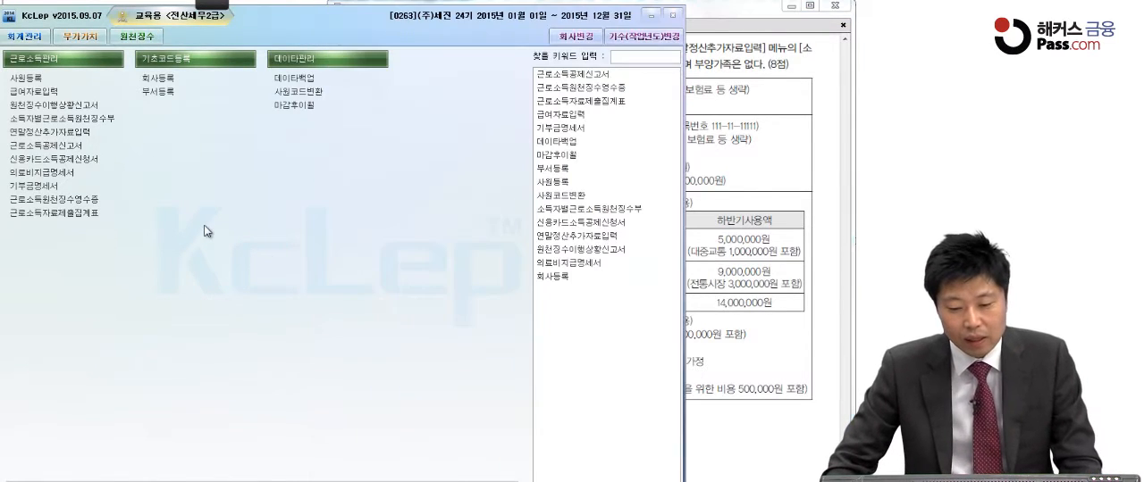
click(69, 131)
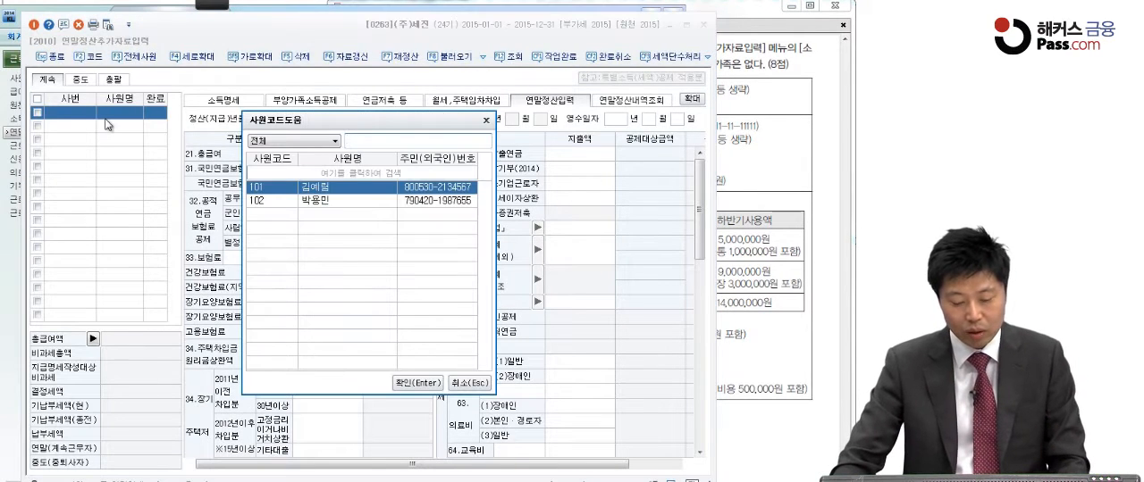
double_click(347, 201)
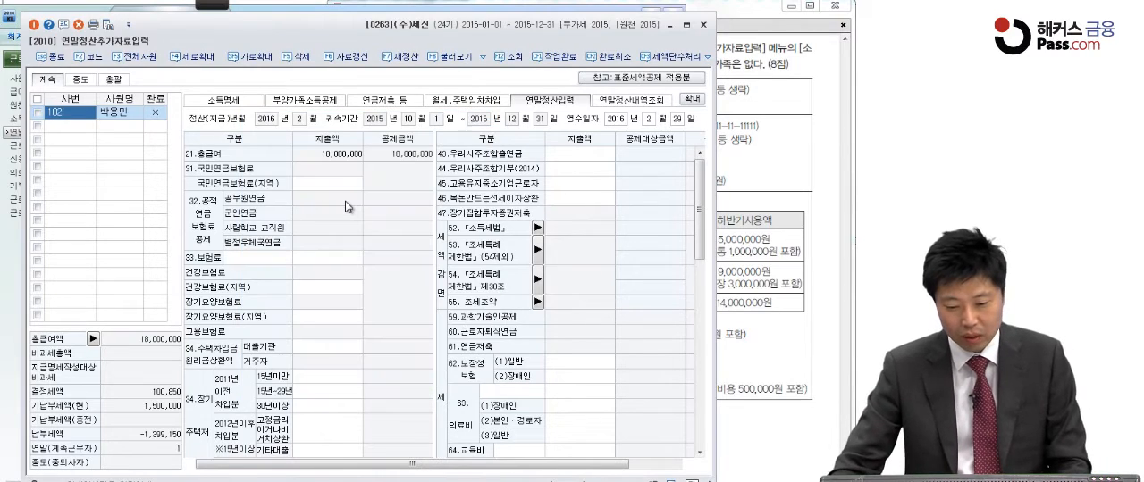
In employee 102's 소득명세, enter (주)신승상사 as the 근무처명 of the previous workplace, 종(전)
click(236, 102)
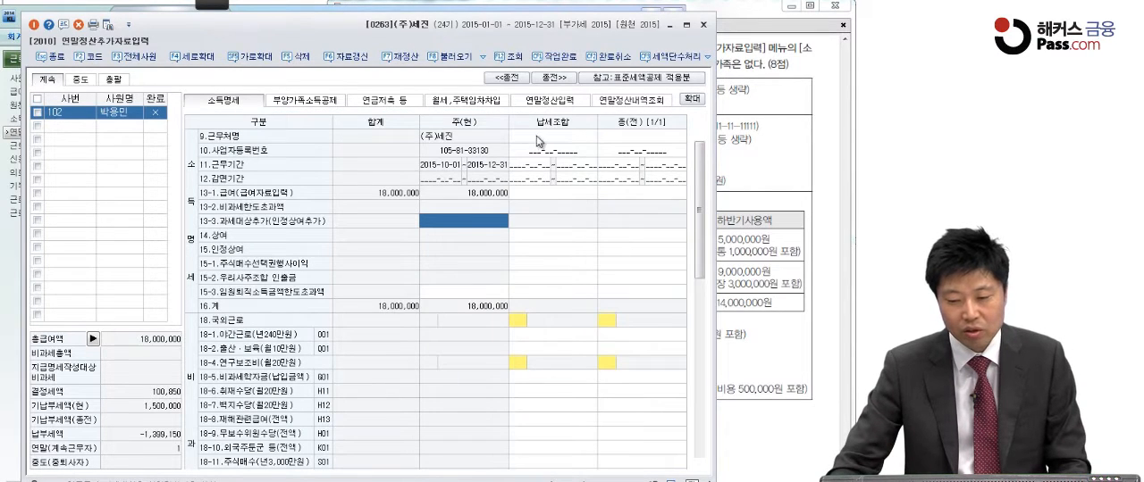
click(630, 137)
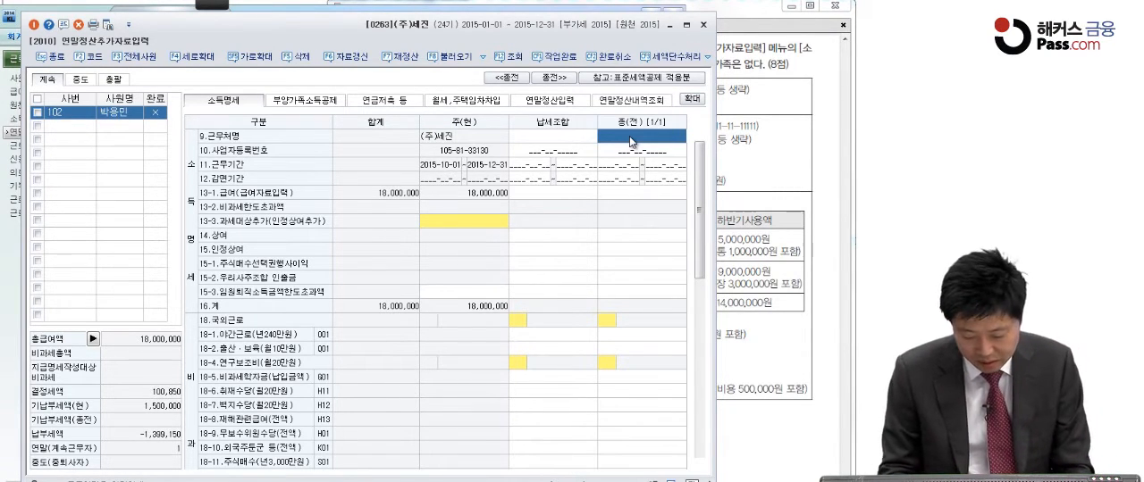
text(()
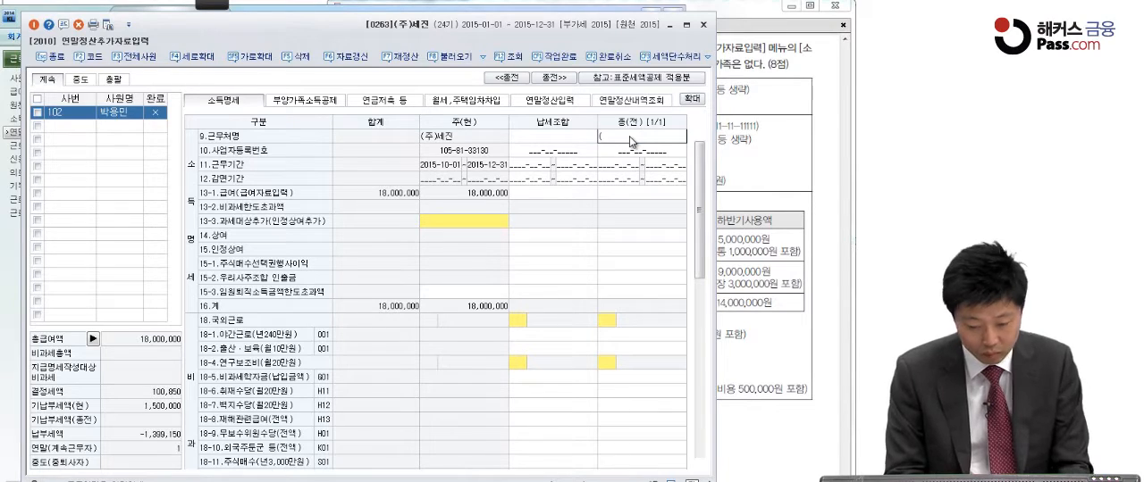
text(ㄴ)
key(BackSpace)
key(BackSpace)
text(주)신스ㅇ상사)
key(Return)
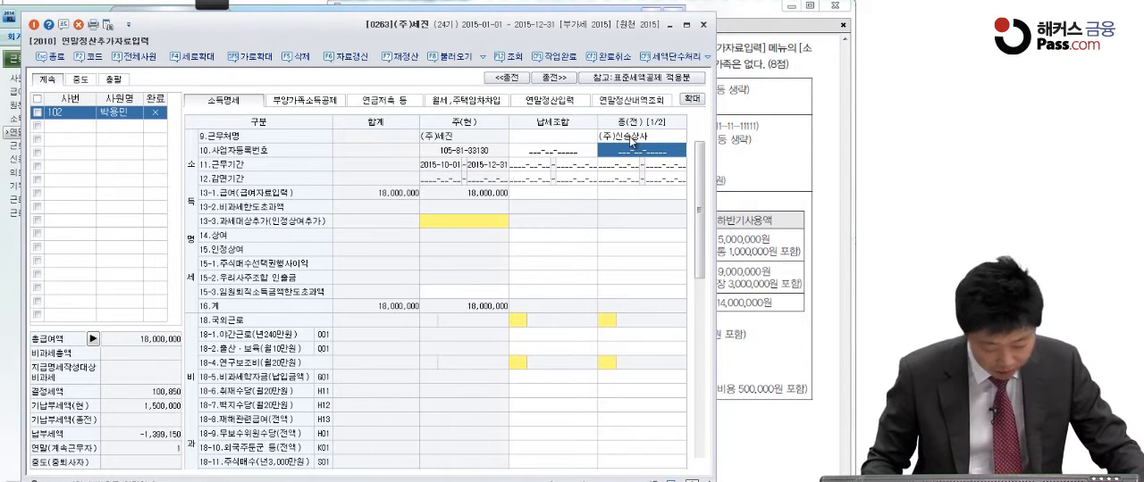
Enter the previous workplace's 사업자등록번호 and set its 근무기간 to 2015-01-01 through 2015-09-30
text(111-11-111)
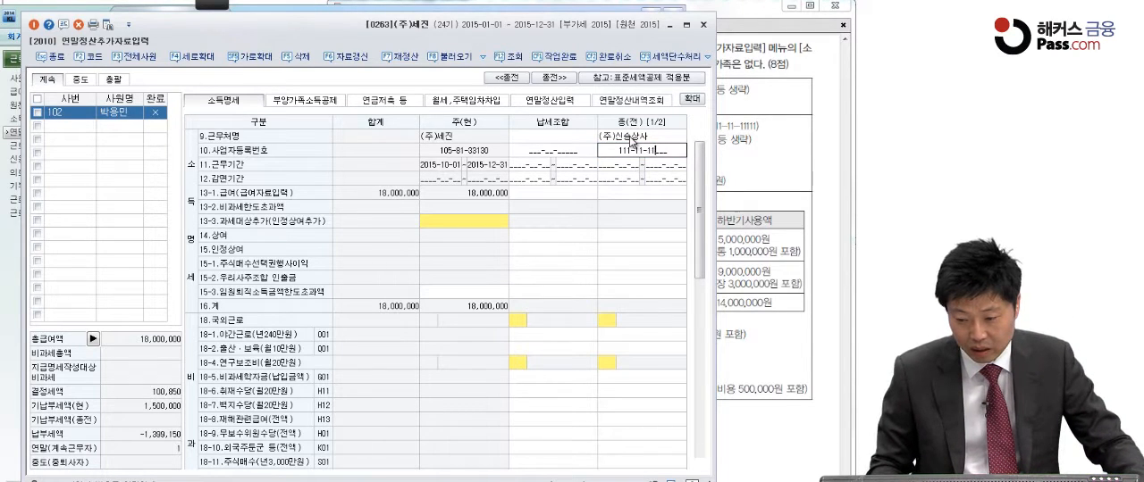
text(11)
key(Return)
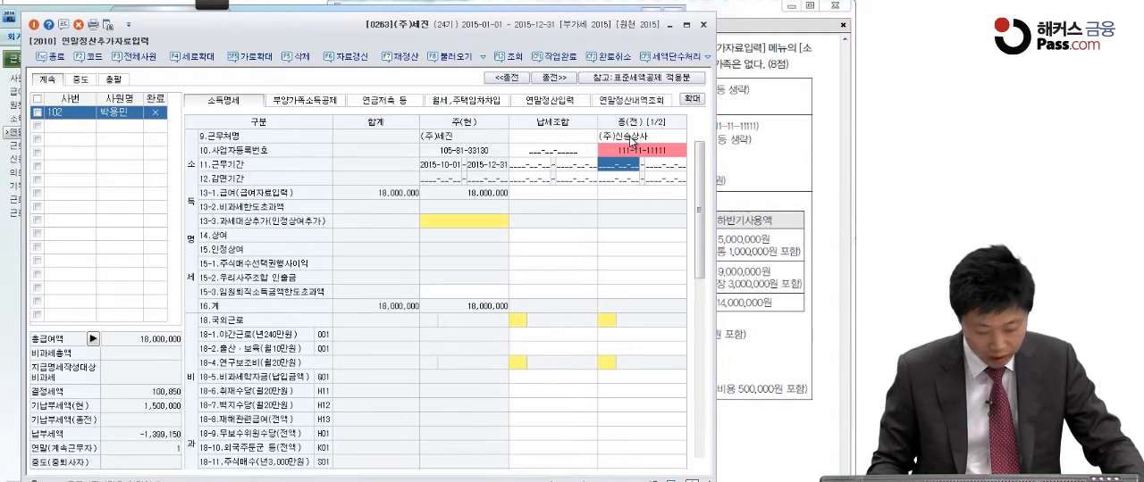
text(2015-01-01~2015-0)
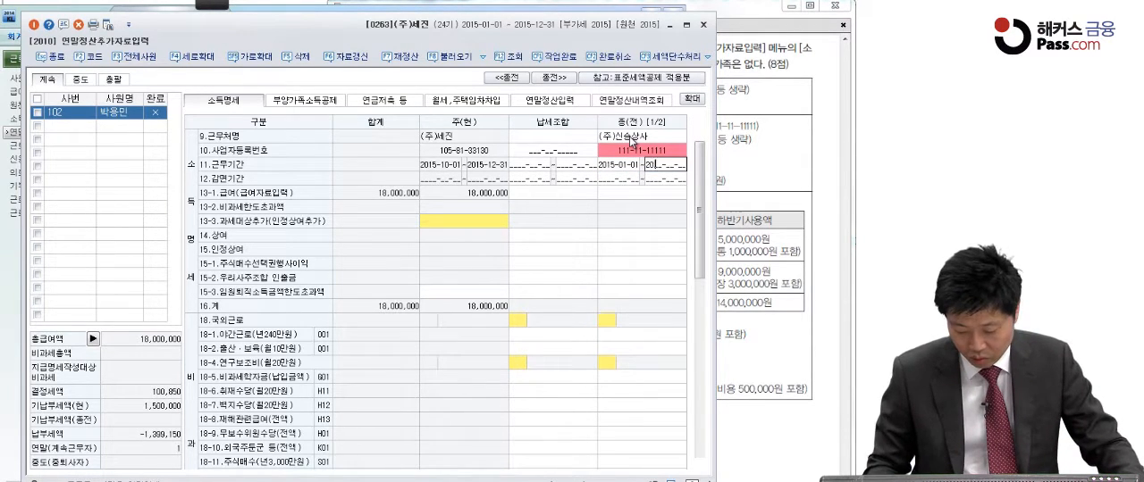
text(9-30)
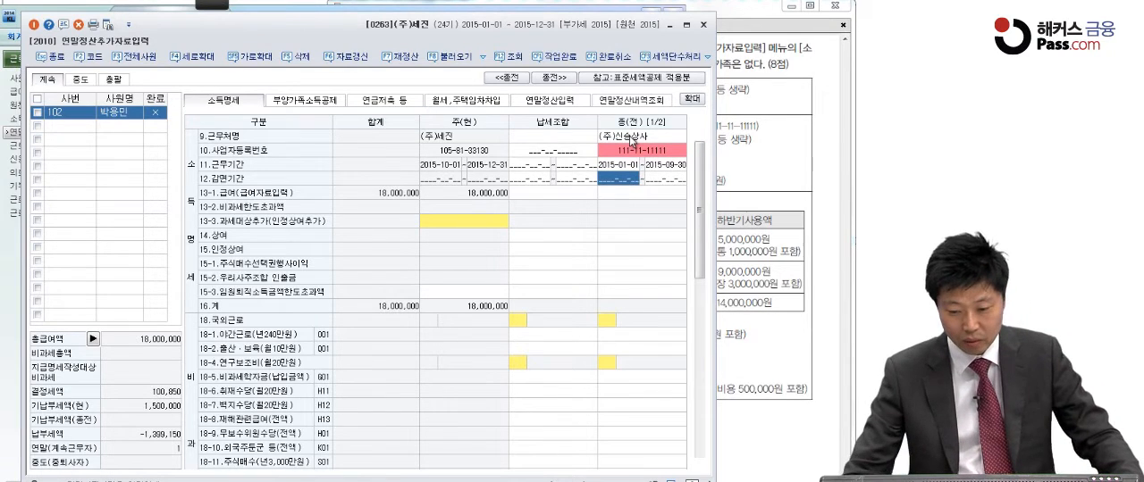
Set the previous workplace's 13-1.급여 to 54,000,000
click(642, 193)
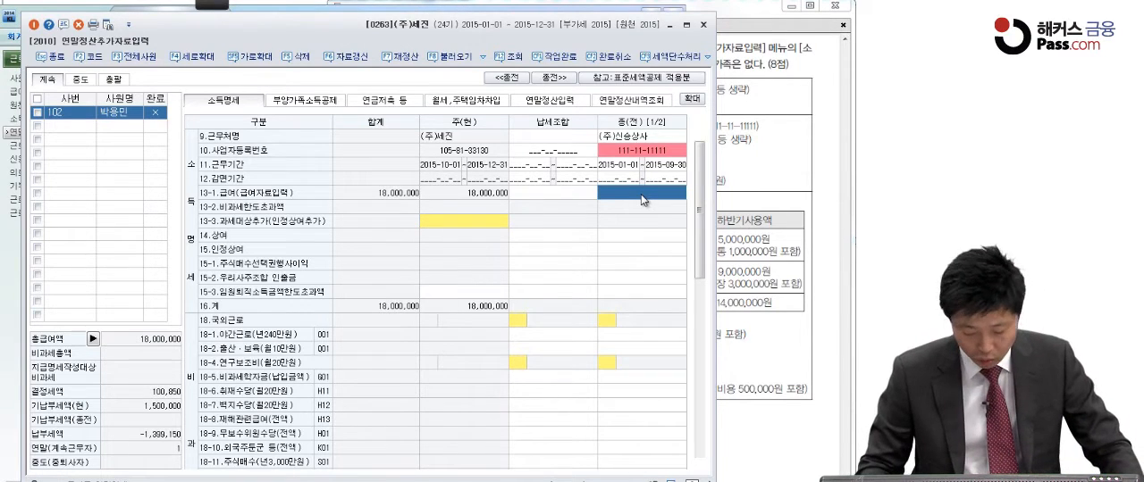
text(54,000,00)
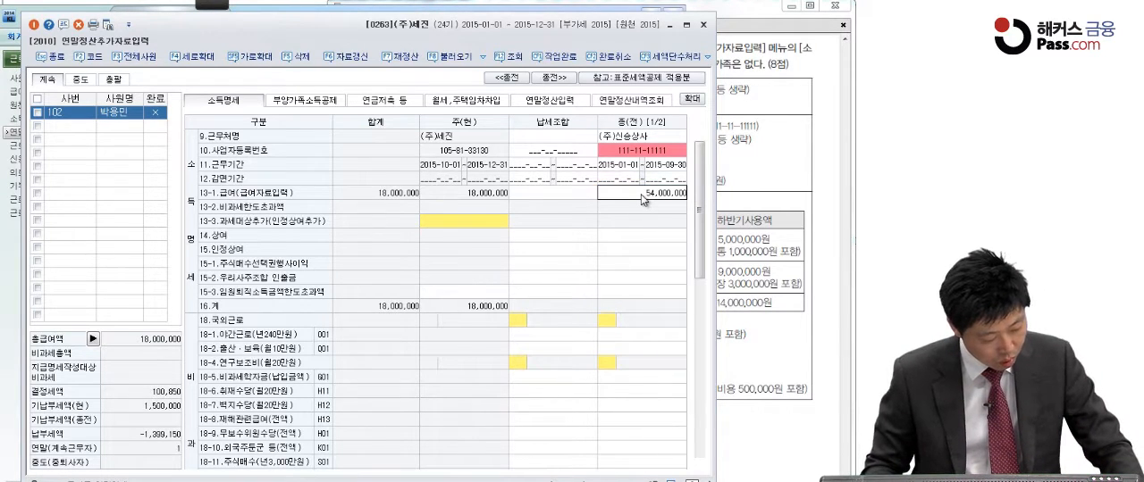
text(0)
key(Return)
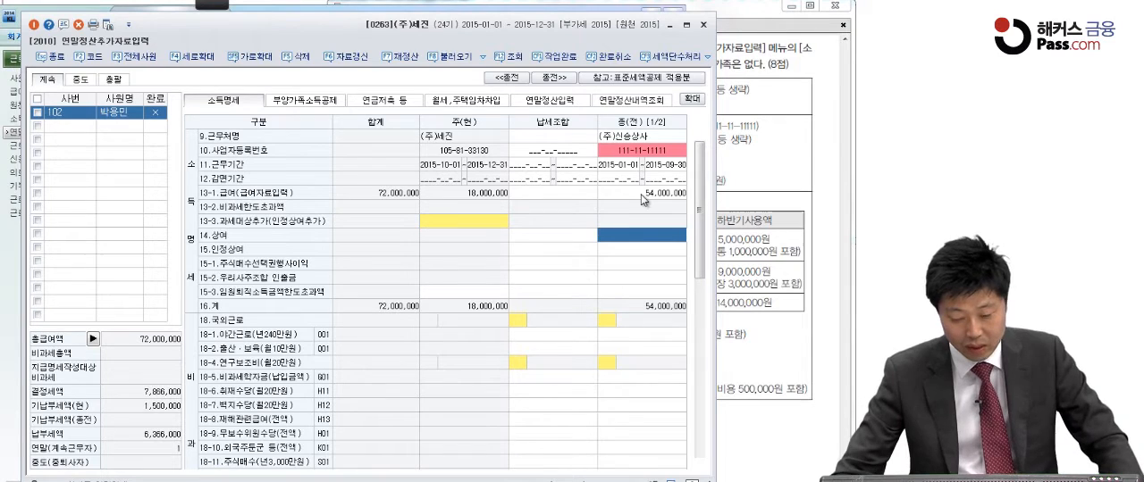
Enter the previous workplace's 기납부세액 as 소득세 4,000,000 and 지방소득세 400,000, and open 연말정산입력
click(602, 300)
scroll(628, 310, down, 5)
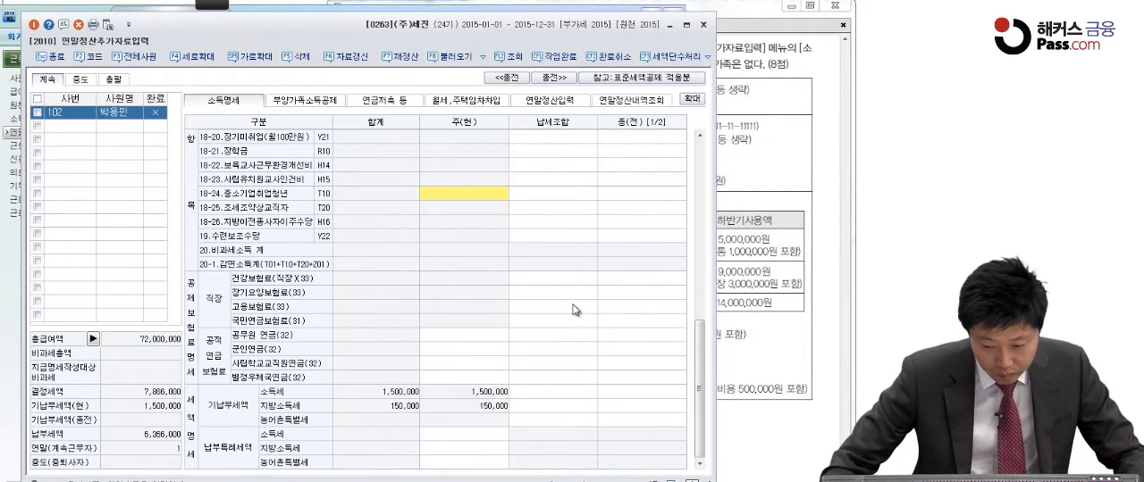
click(609, 281)
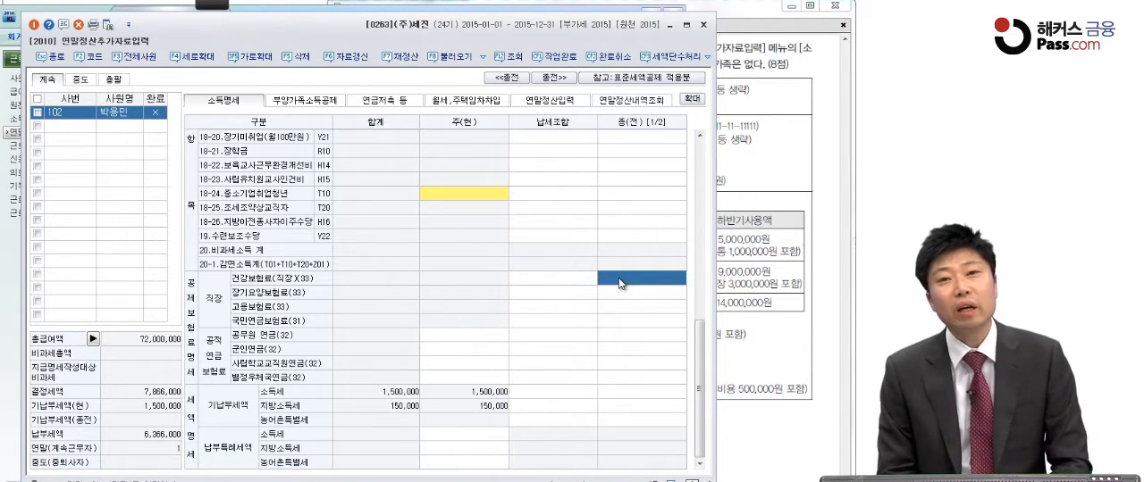
click(627, 391)
text(4000000)
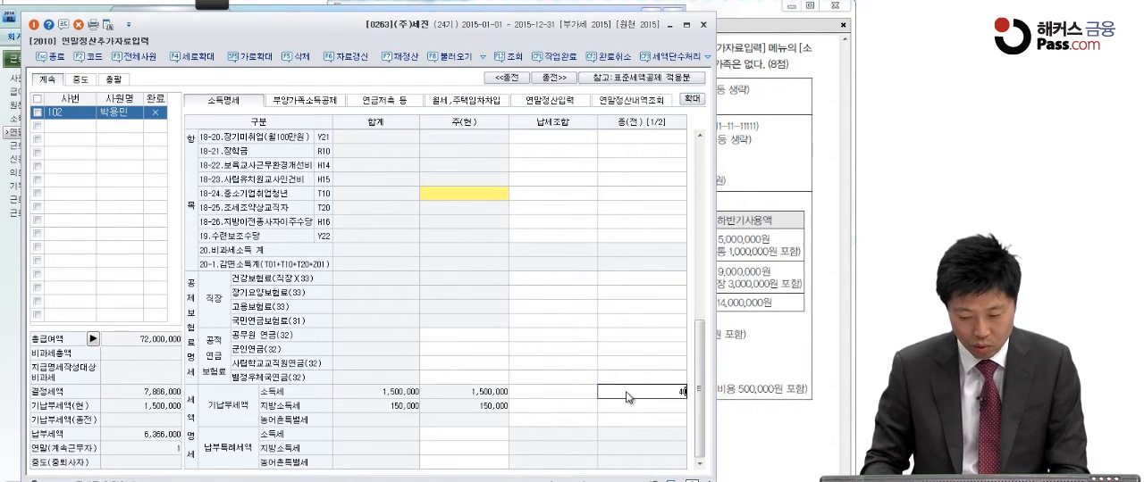
key(Return)
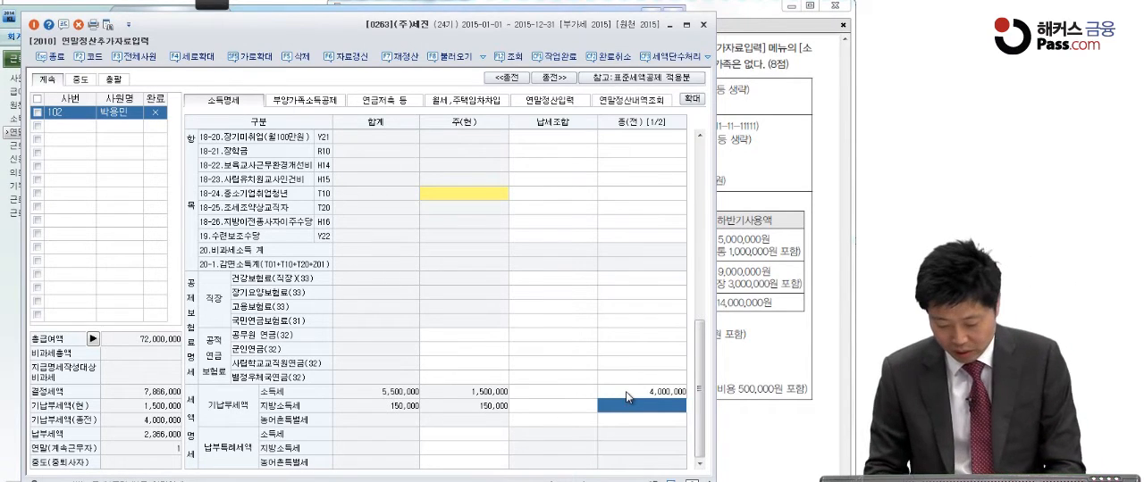
text(4000000)
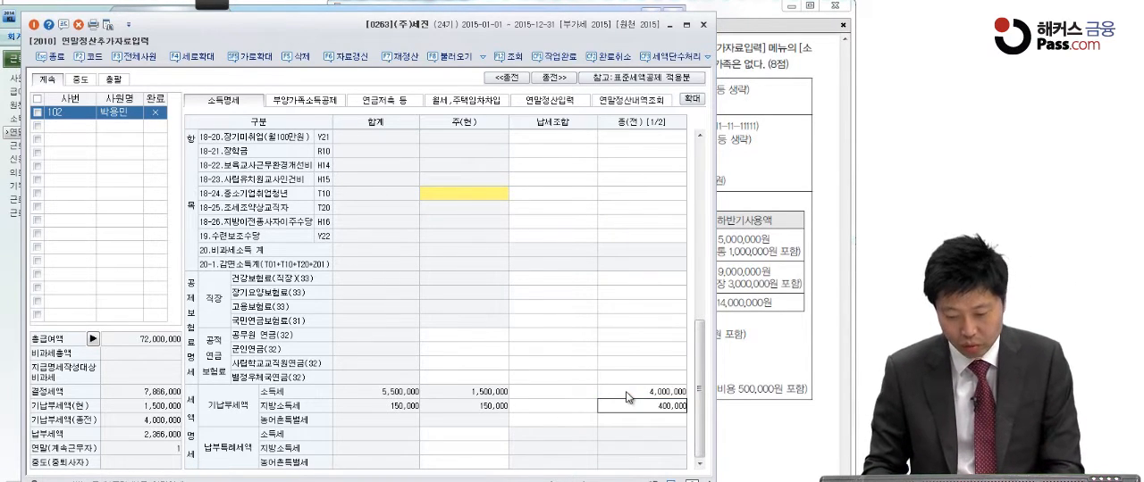
key(Return)
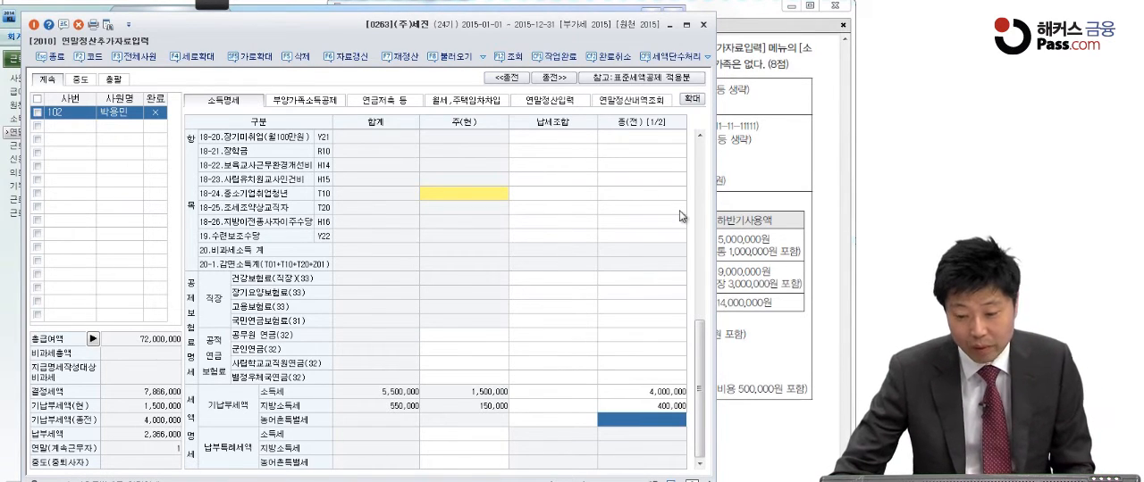
click(564, 101)
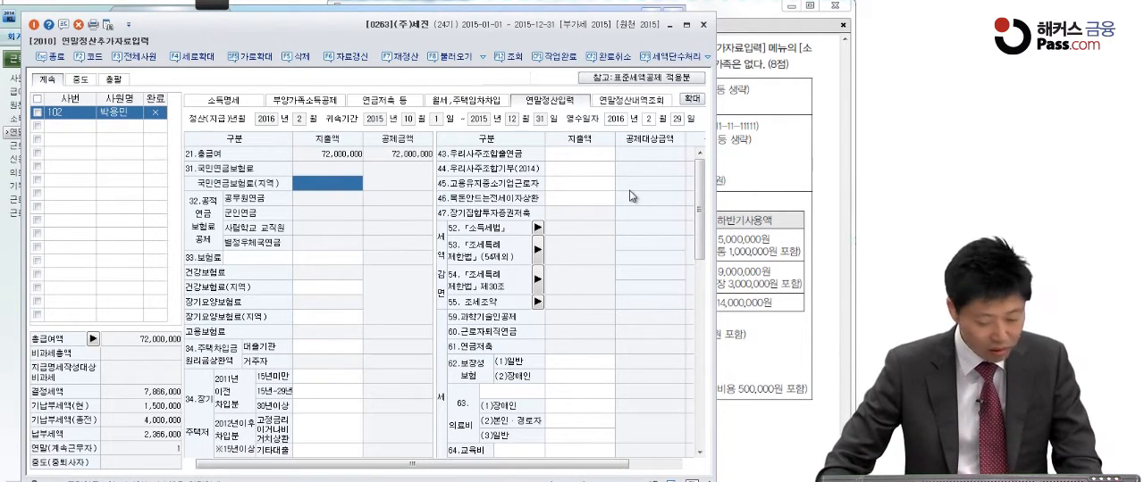
Switch to the exam PDF and circle 신용카드, 현금영수증, 대중교통 and 전통시장 in the 2015 card usage table with the screen pen
click(808, 243)
mouse_move(235, 3)
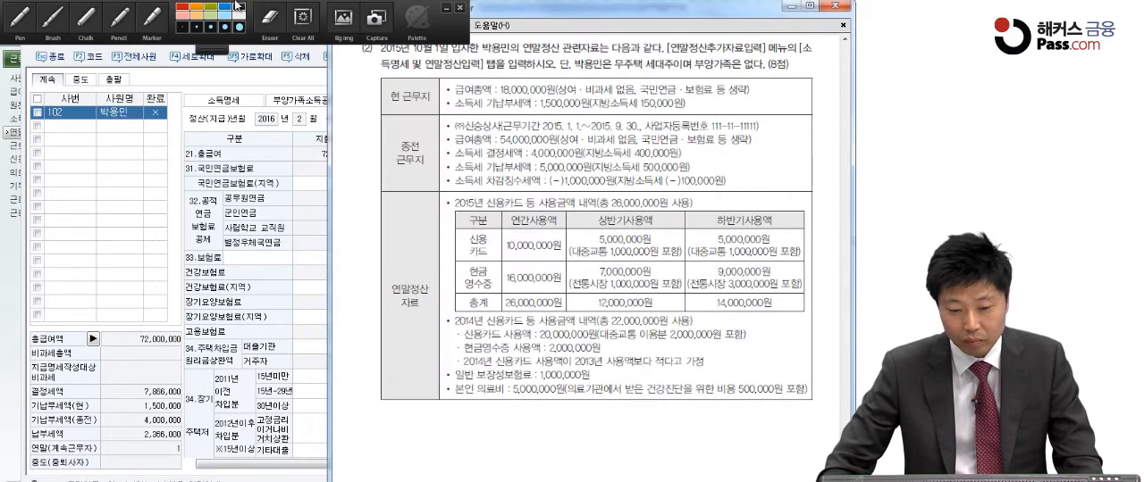
click(52, 16)
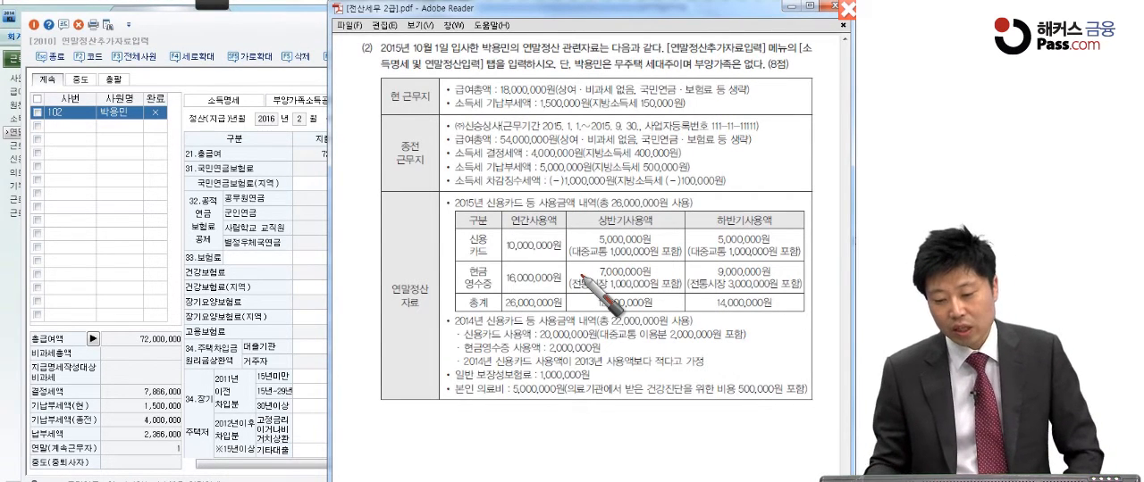
mouse_move(505, 227)
mouse_down()
mouse_move(452, 234)
mouse_move(514, 231)
mouse_up()
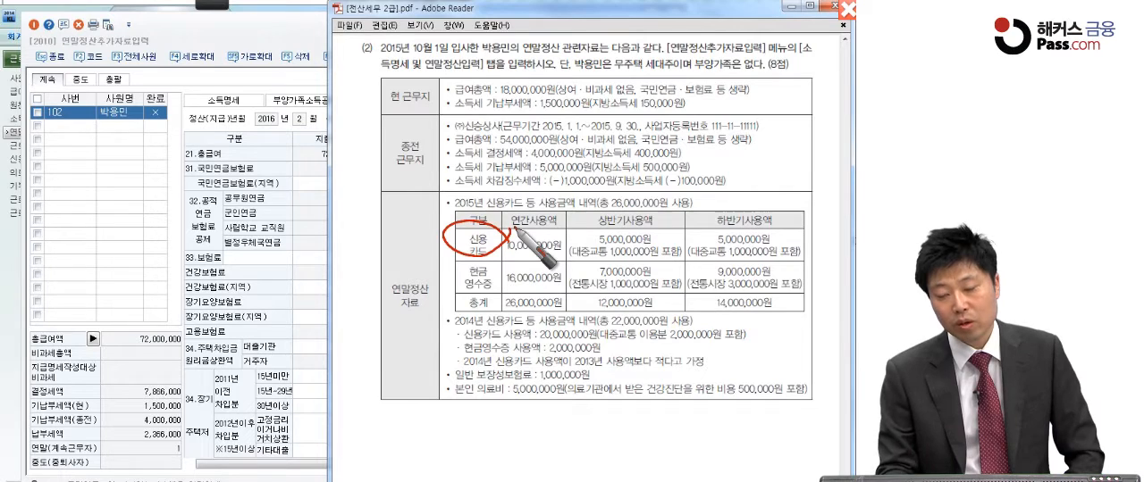
drag(481, 298, 517, 303)
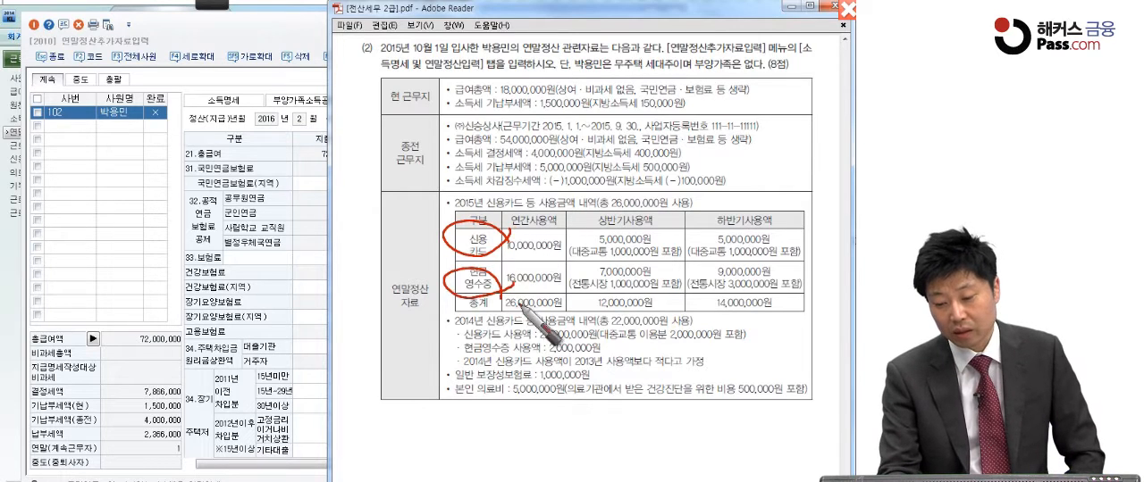
mouse_move(600, 252)
mouse_down()
mouse_move(619, 253)
mouse_move(601, 262)
mouse_up()
mouse_move(586, 298)
mouse_down()
mouse_move(590, 278)
mouse_move(600, 299)
mouse_up()
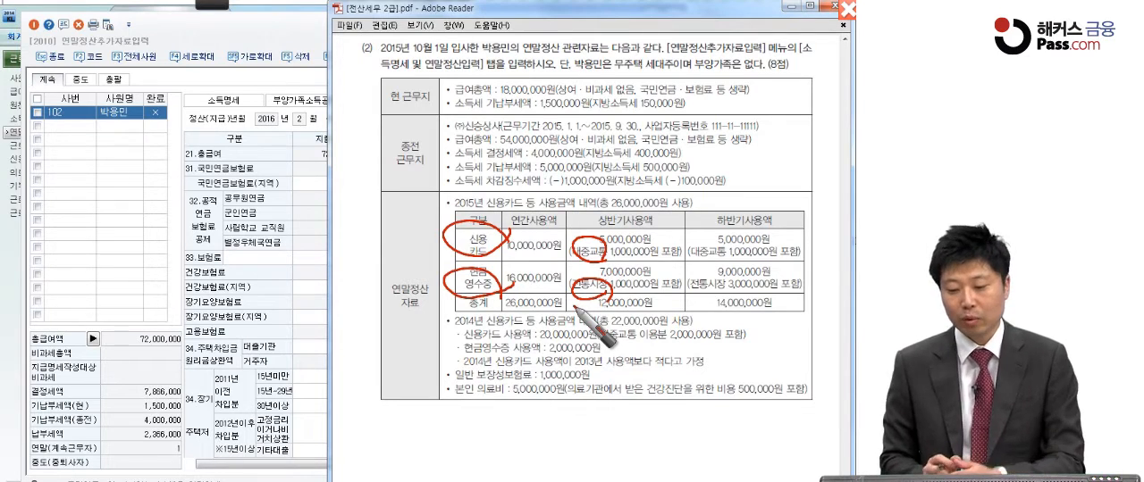
Annotate each half-year amount with 4M for 신용카드 and 6M for 현금영수증, plus 2M for 대중교통 and 4M for 전통시장
click(661, 249)
click(789, 243)
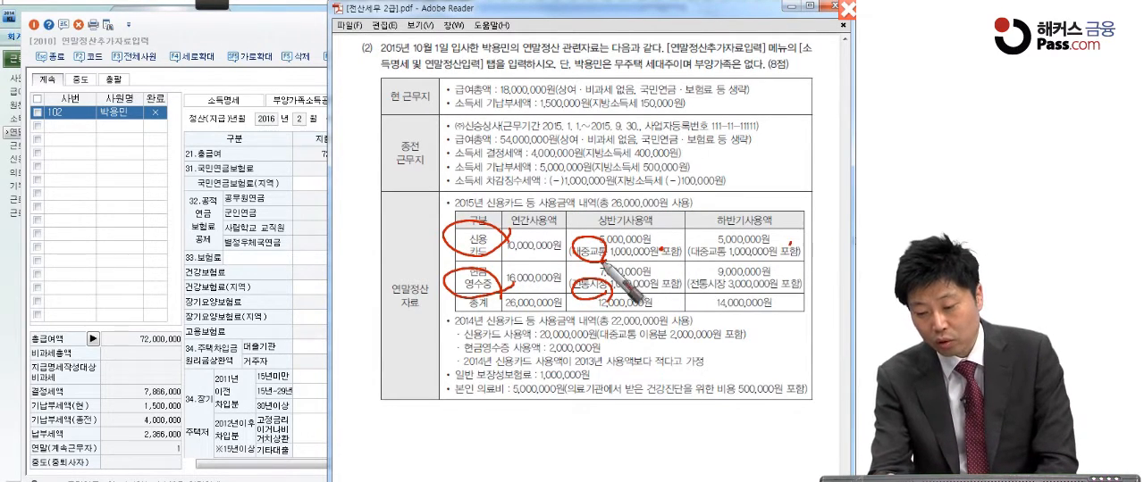
mouse_move(659, 229)
mouse_down()
mouse_move(668, 246)
mouse_move(689, 234)
mouse_up()
mouse_move(775, 225)
mouse_down()
mouse_move(804, 240)
mouse_move(820, 229)
mouse_up()
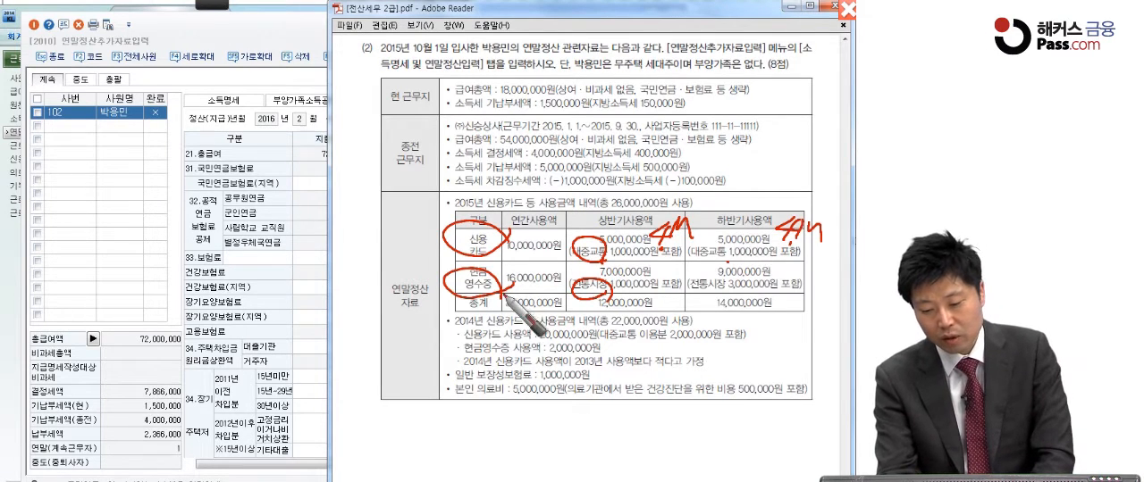
click(661, 273)
click(790, 273)
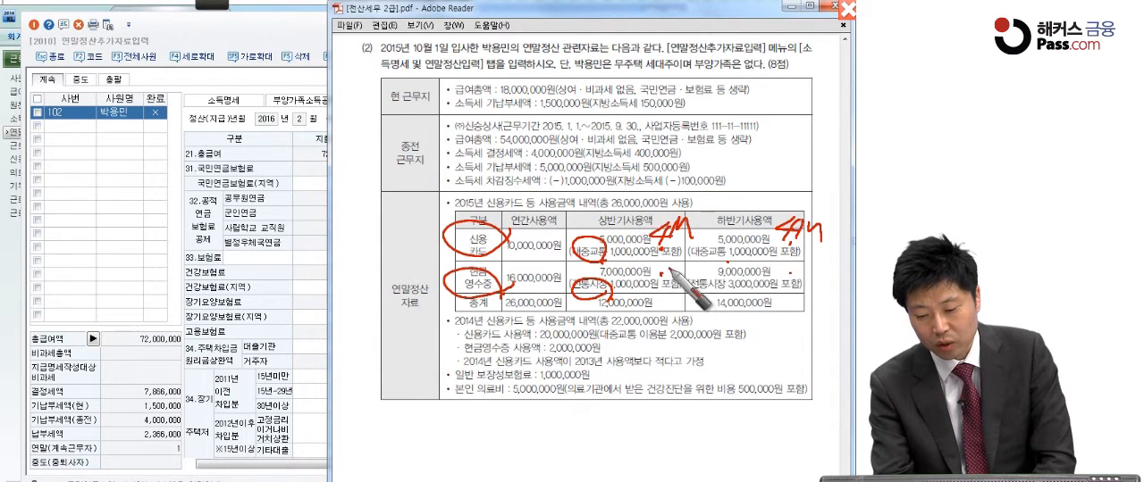
drag(673, 253, 656, 277)
drag(676, 261, 689, 284)
mouse_move(798, 259)
mouse_down()
mouse_move(790, 288)
mouse_move(815, 269)
mouse_move(826, 288)
mouse_up()
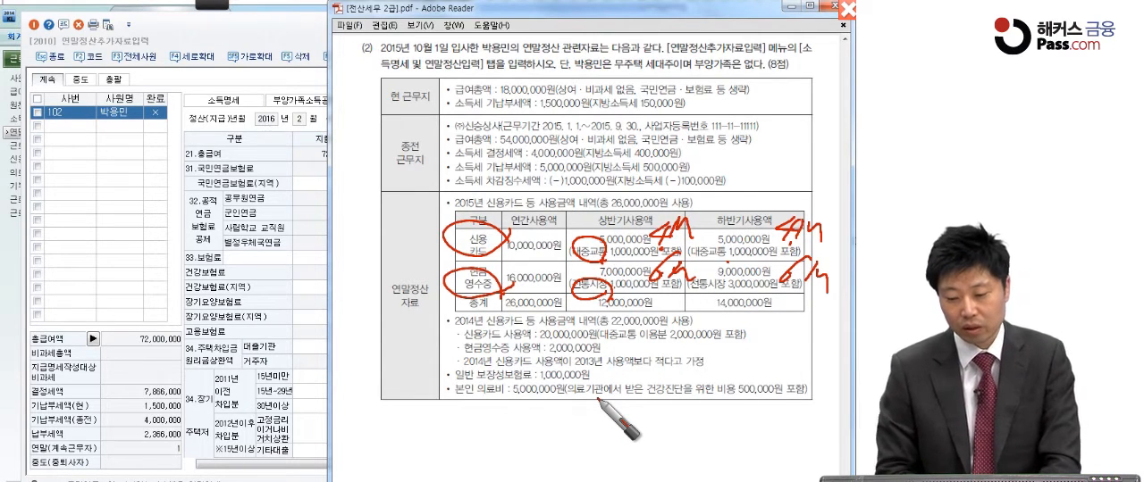
drag(541, 250, 581, 263)
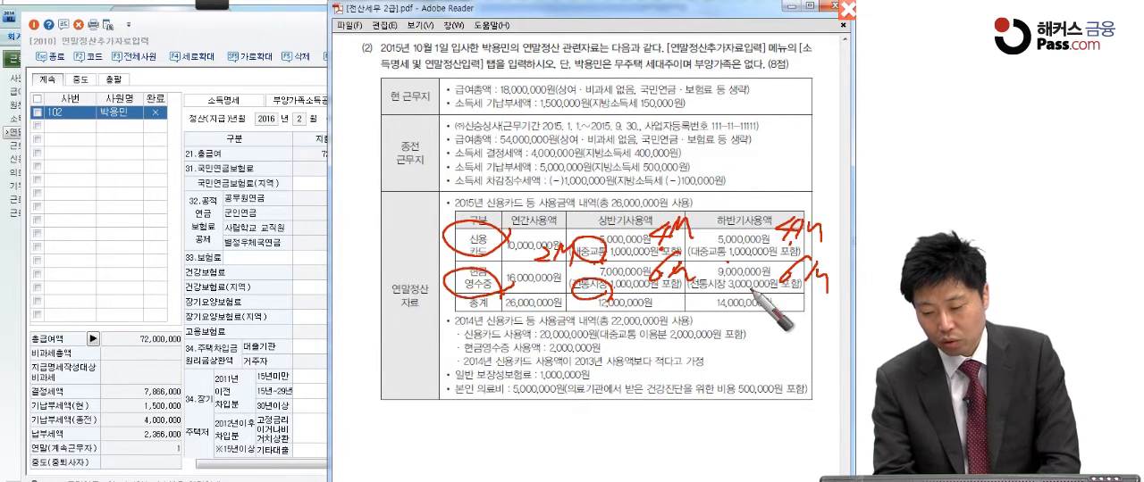
drag(529, 288, 590, 295)
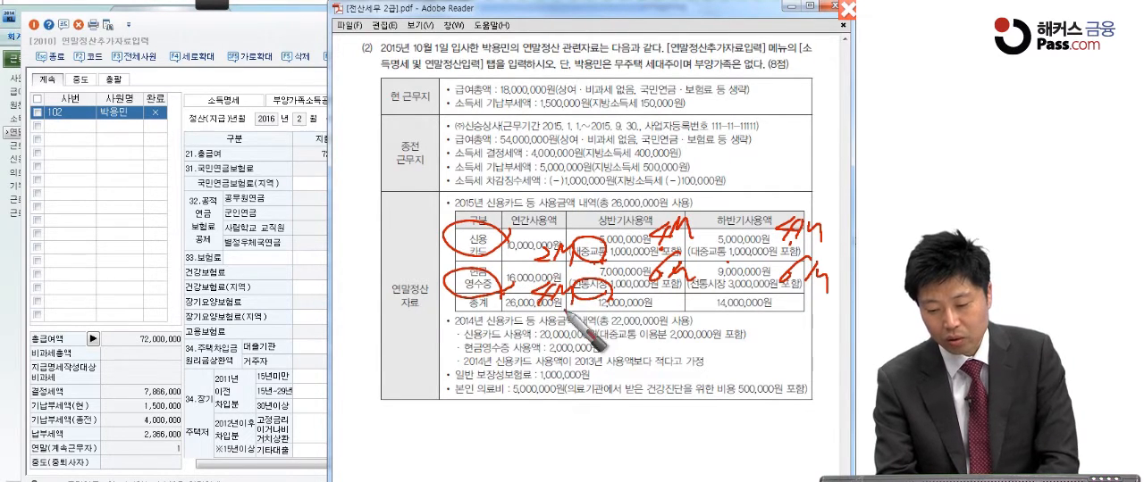
Mark the 2015 and 2014 card usage headings and the 2013 comparison line, and bracket the whole 2014 usage block
mouse_move(697, 216)
mouse_down()
mouse_move(711, 204)
mouse_move(702, 206)
mouse_up()
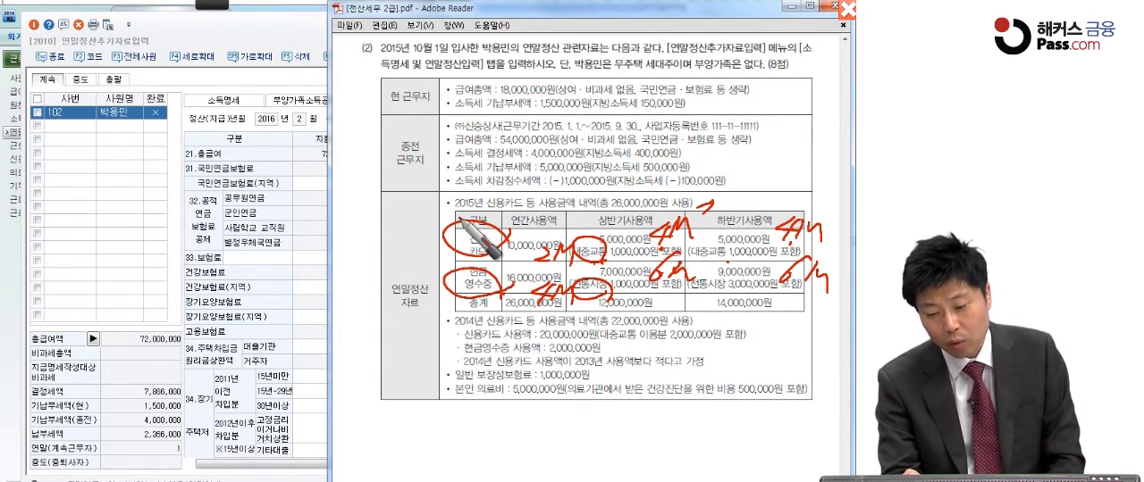
drag(457, 213, 486, 213)
drag(448, 328, 477, 328)
click(703, 320)
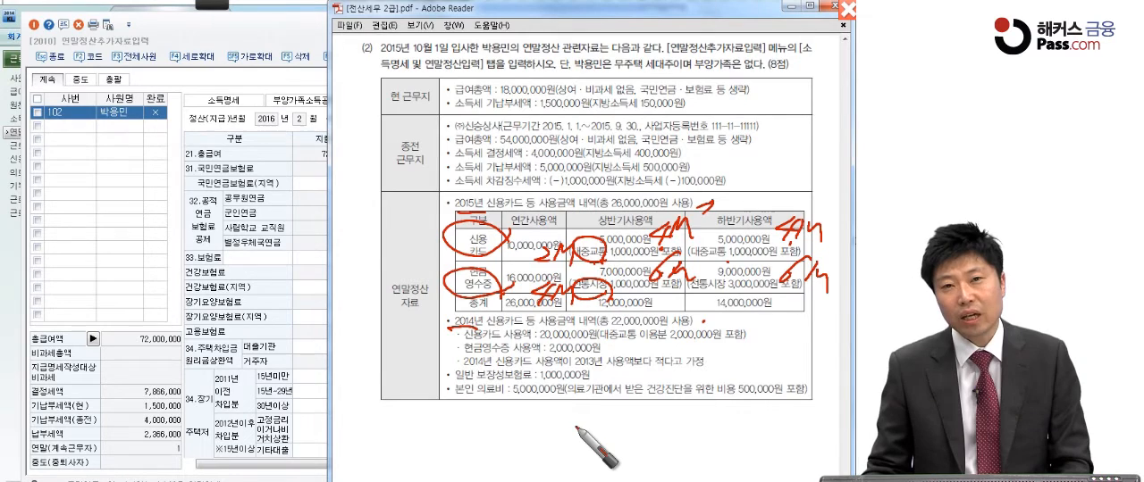
drag(457, 365, 494, 366)
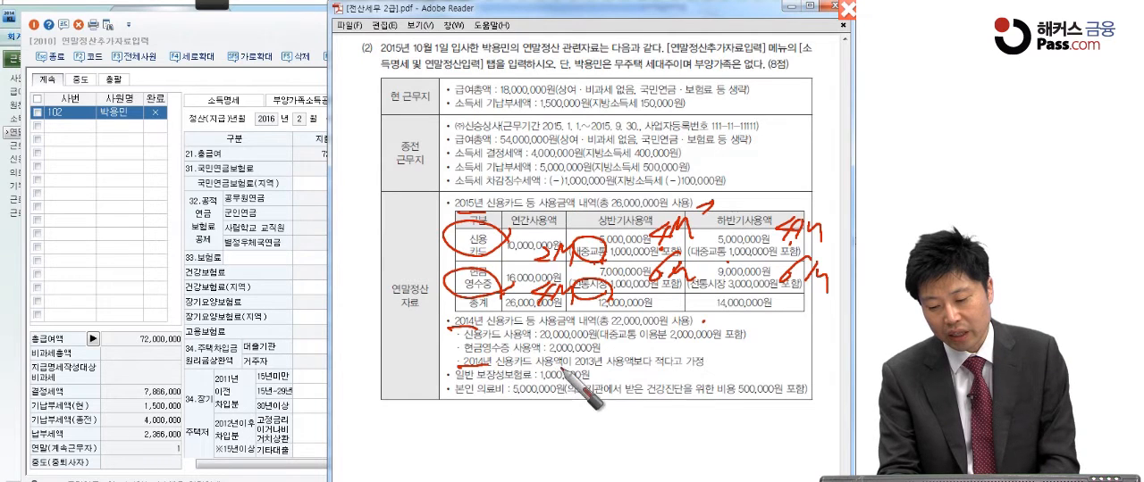
drag(709, 366, 714, 358)
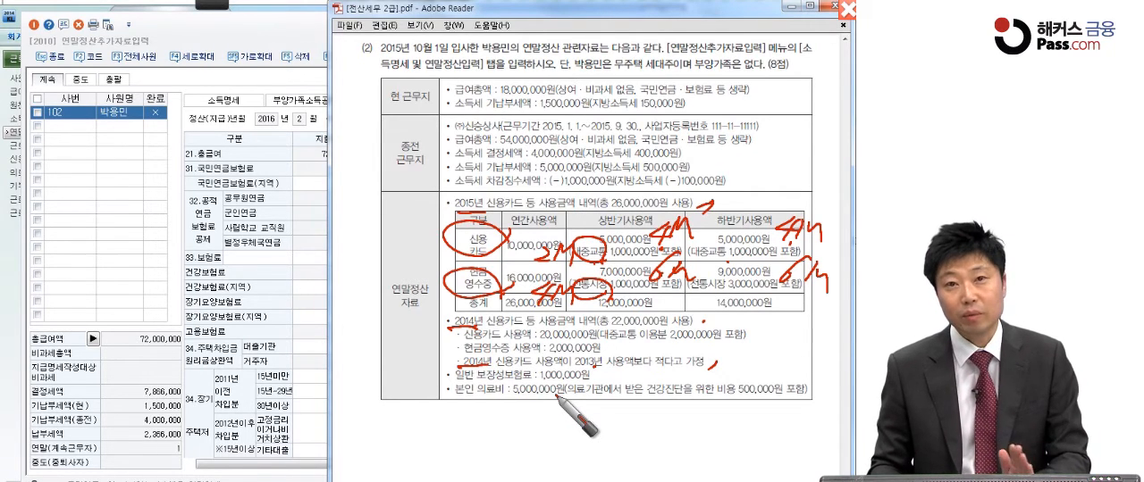
drag(440, 318, 447, 366)
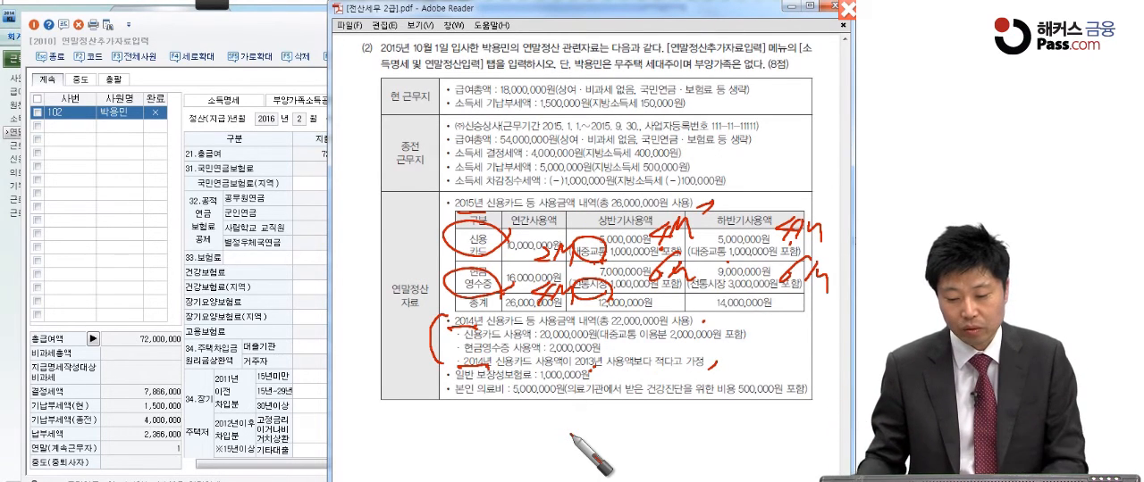
drag(746, 315, 725, 376)
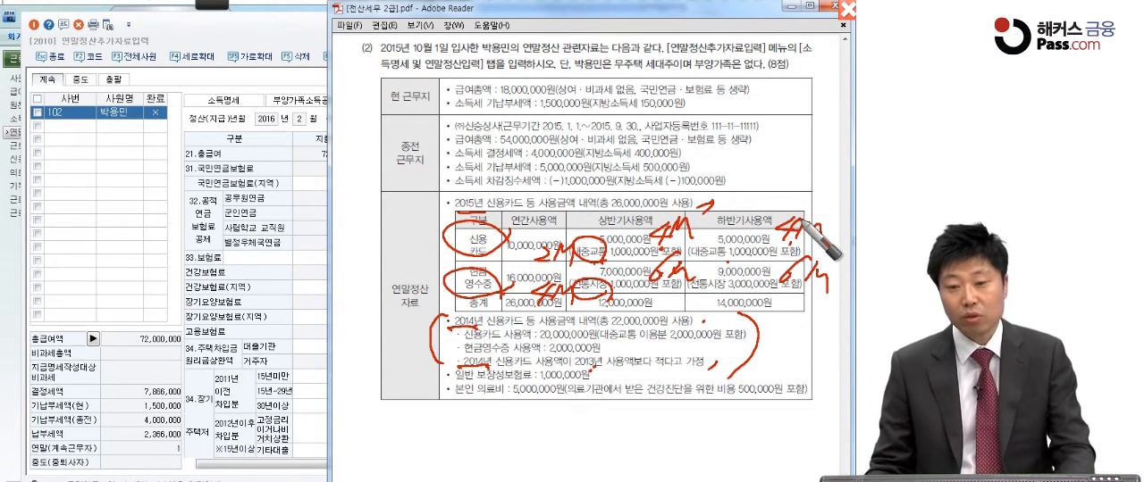
Return to the year-end settlement window, widen it horizontally, and open the 신용카드 등 공제대상금액 details from section 42
click(305, 224)
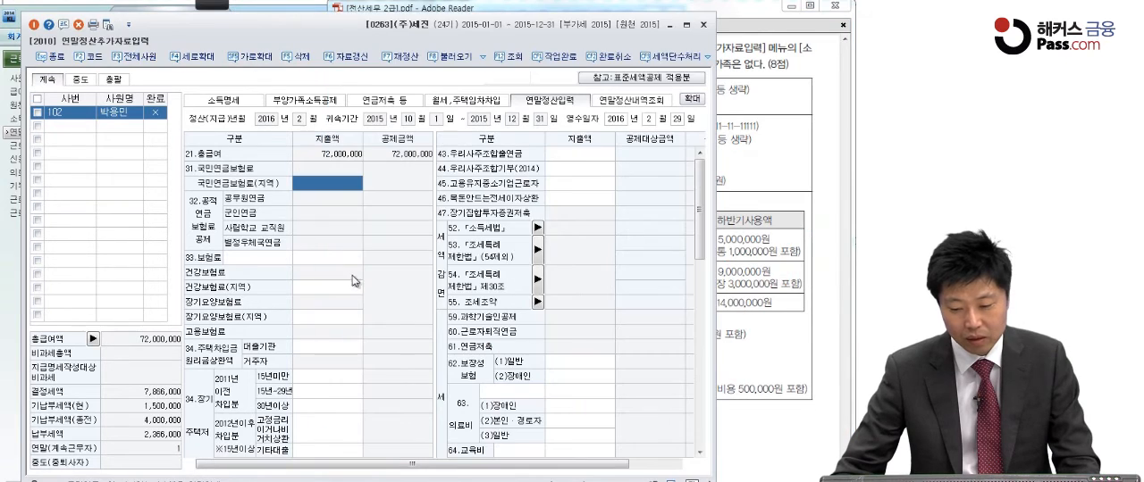
click(254, 58)
scroll(605, 206, down, 10)
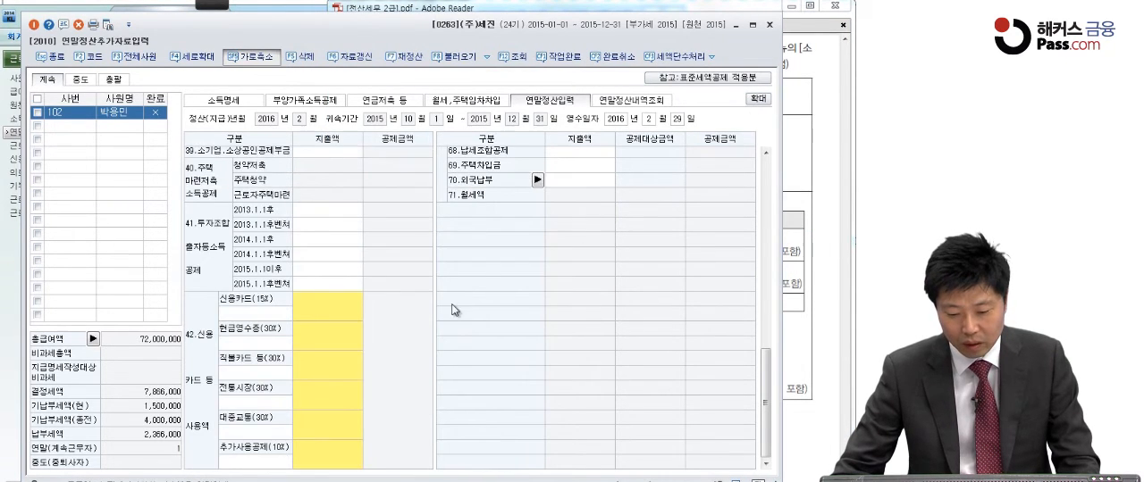
click(349, 316)
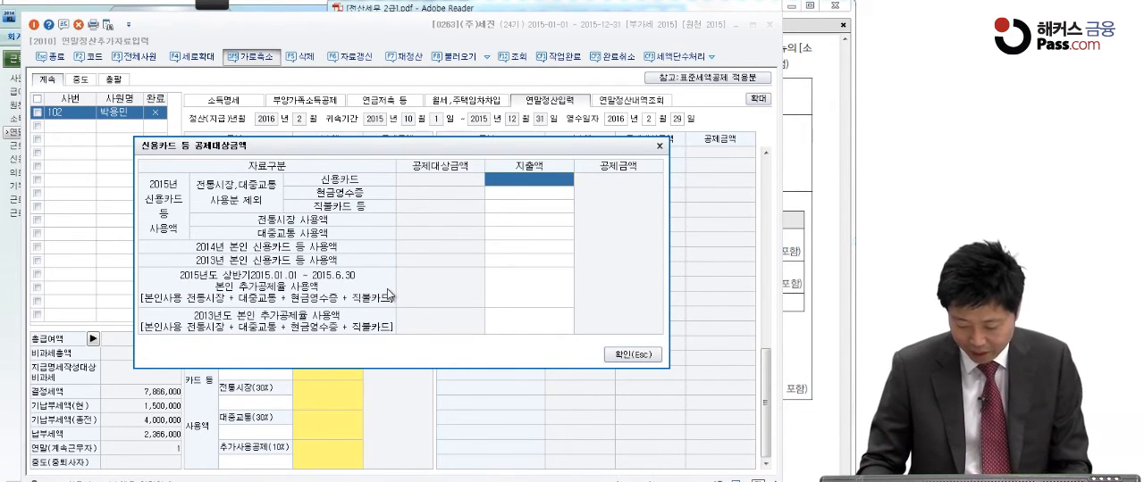
Enter the 2015 spending, excluding traditional market and public transport, as 신용카드 8,000,000 and 현금영수증 12,000,000
text(8,000,00)
text(00,000)
key(Return)
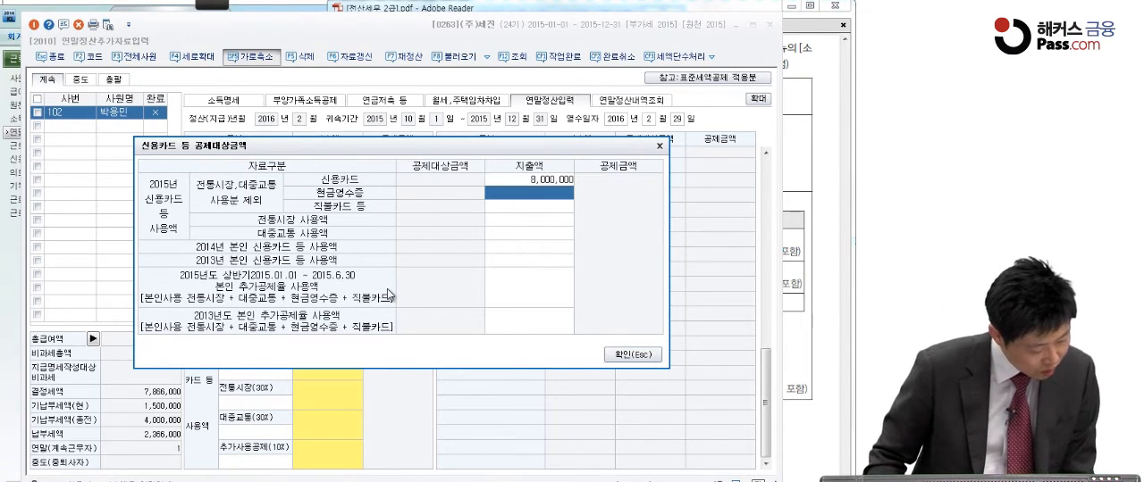
text(12000000)
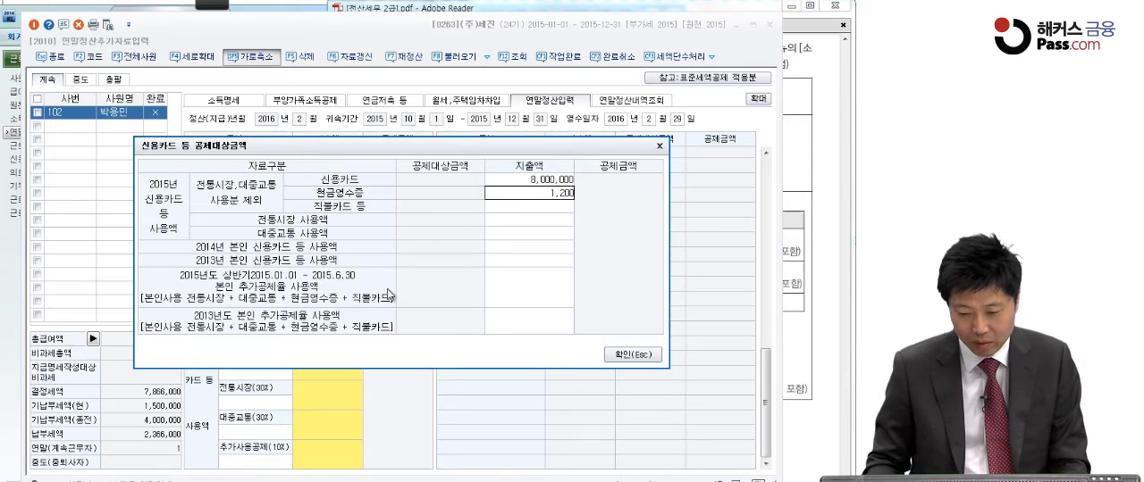
key(Return)
key(Return)
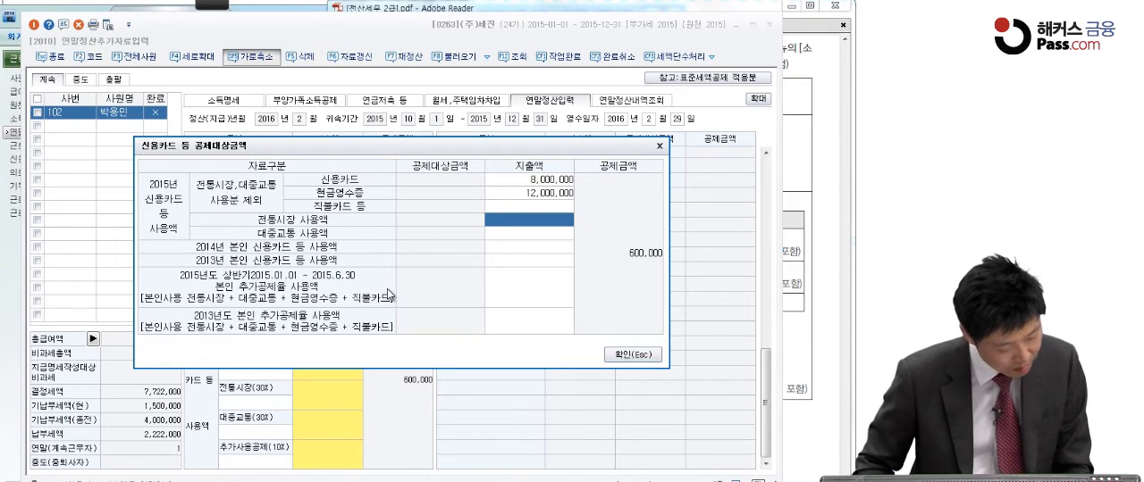
Enter 전통시장 사용액 as 4,000,000 and 대중교통 사용액 as 2,000,000, leave the 2014, 2013 and additional-rate rows blank, and confirm the card details
text(4000000)
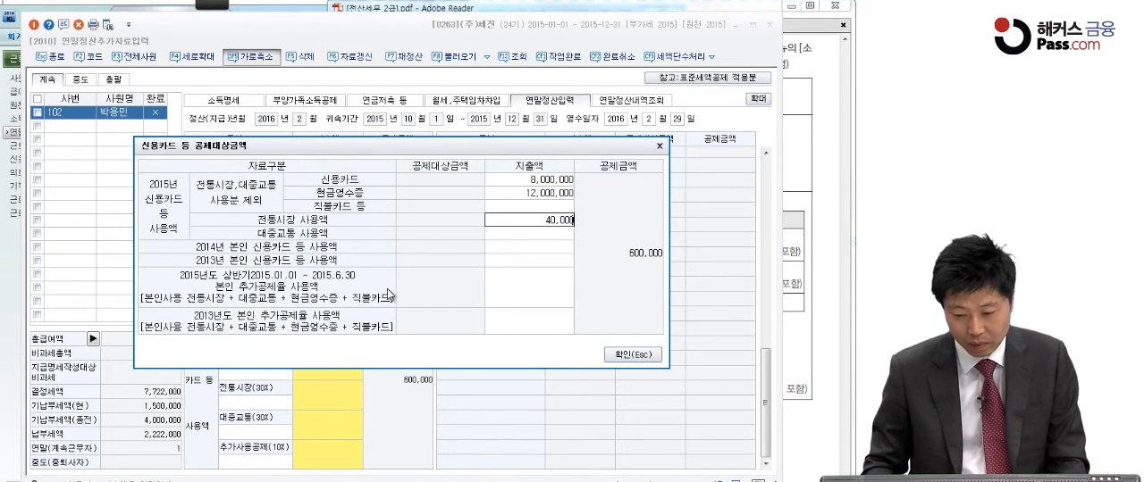
key(Return)
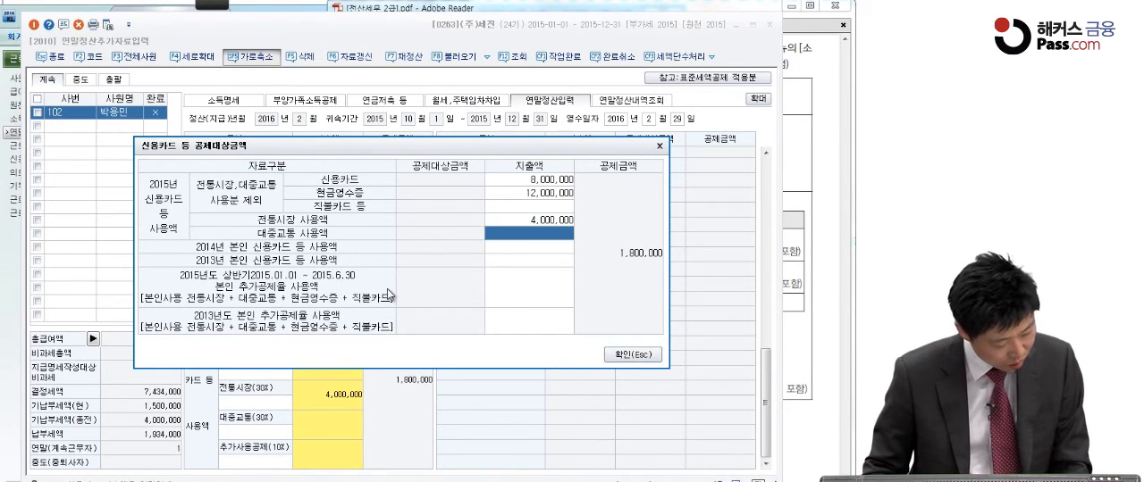
text(2,000,0)
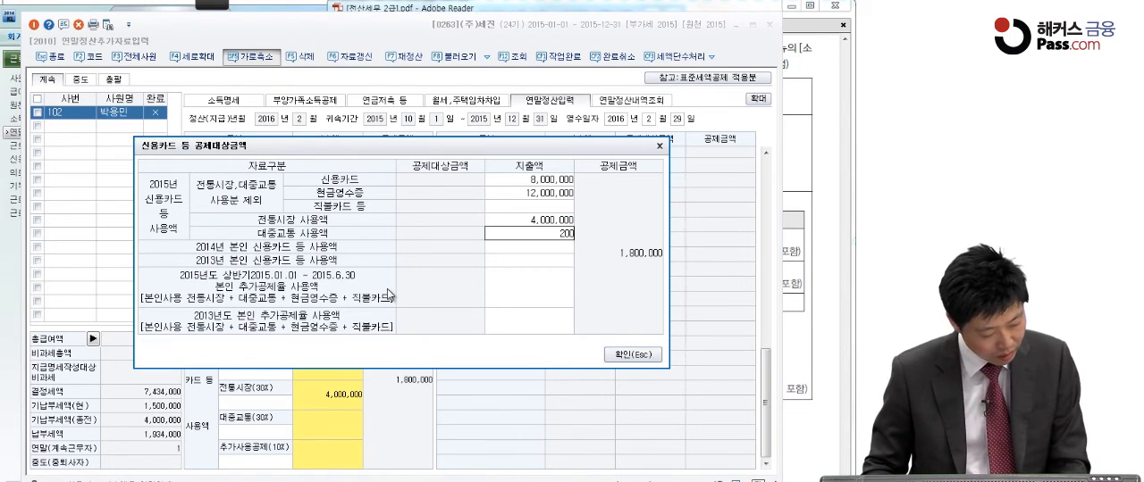
text(00)
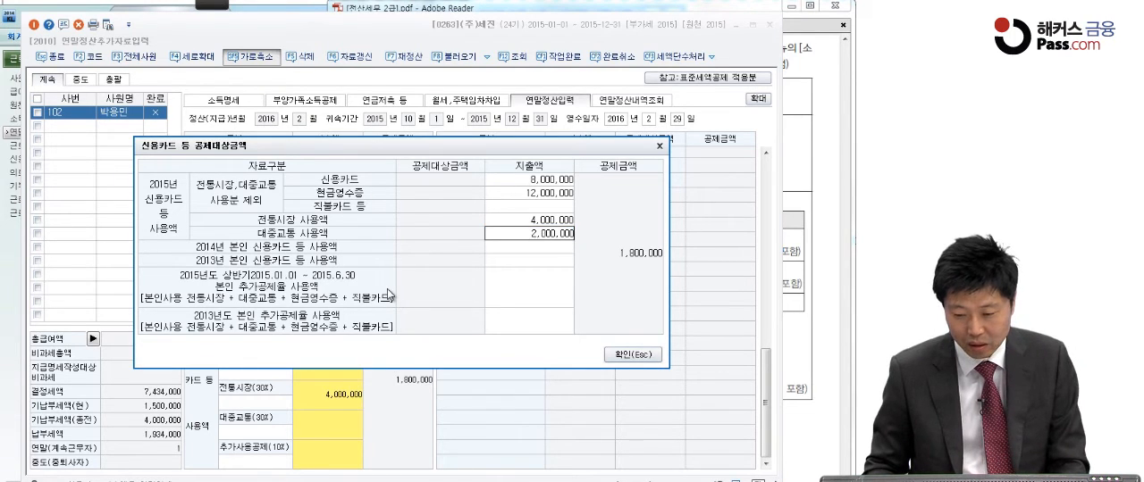
key(Return)
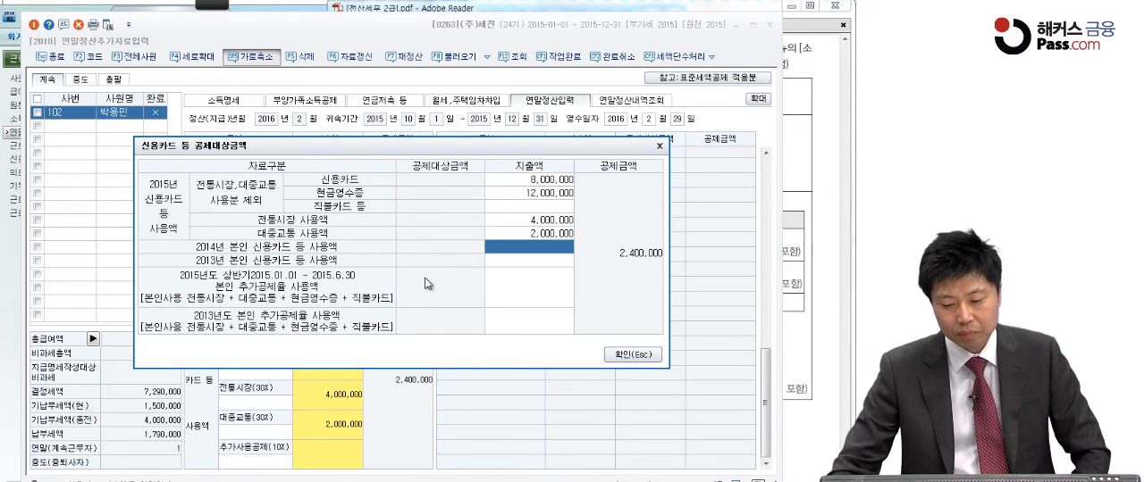
click(530, 263)
click(535, 283)
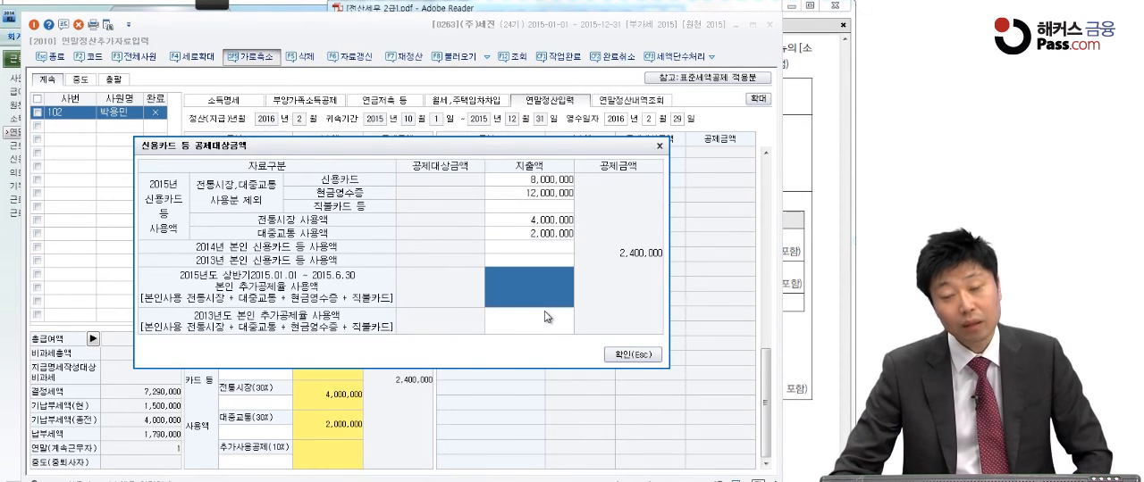
click(545, 315)
click(636, 357)
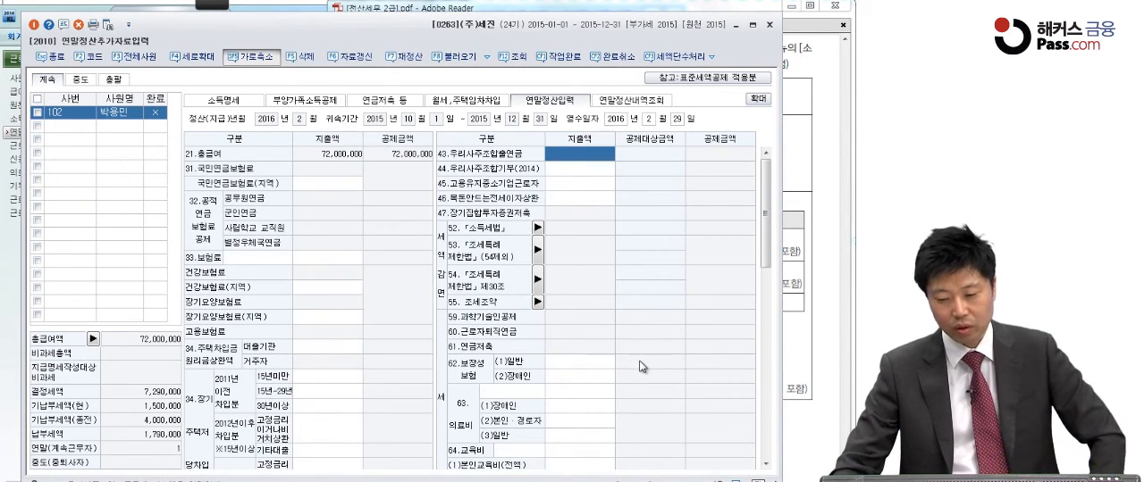
Check the insurance premium in the exam PDF and enter 1,000,000 as the 지출액 of 62.보장성보험 (1)일반
click(810, 300)
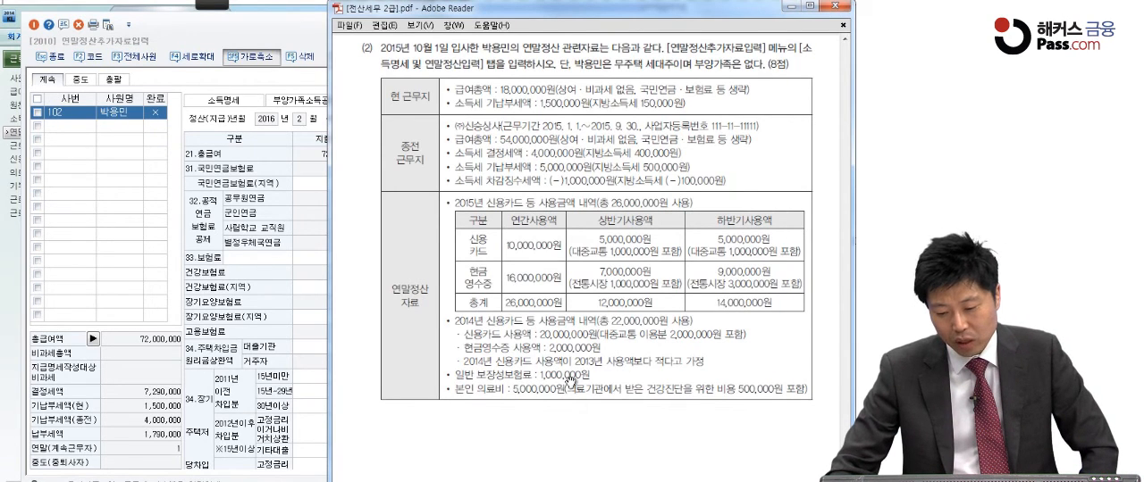
click(304, 327)
drag(767, 198, 774, 253)
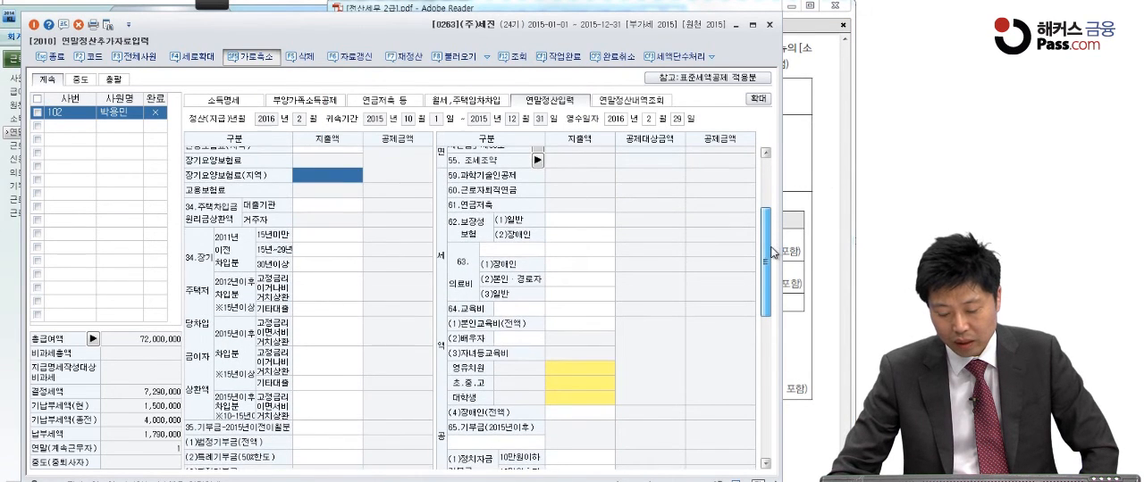
click(583, 225)
click(582, 225)
text(1,000,000)
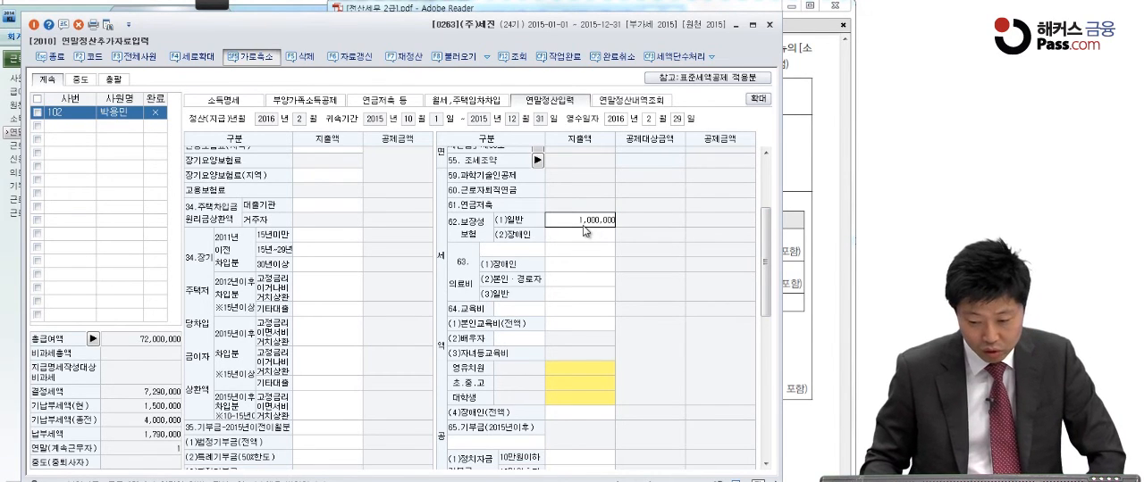
key(Return)
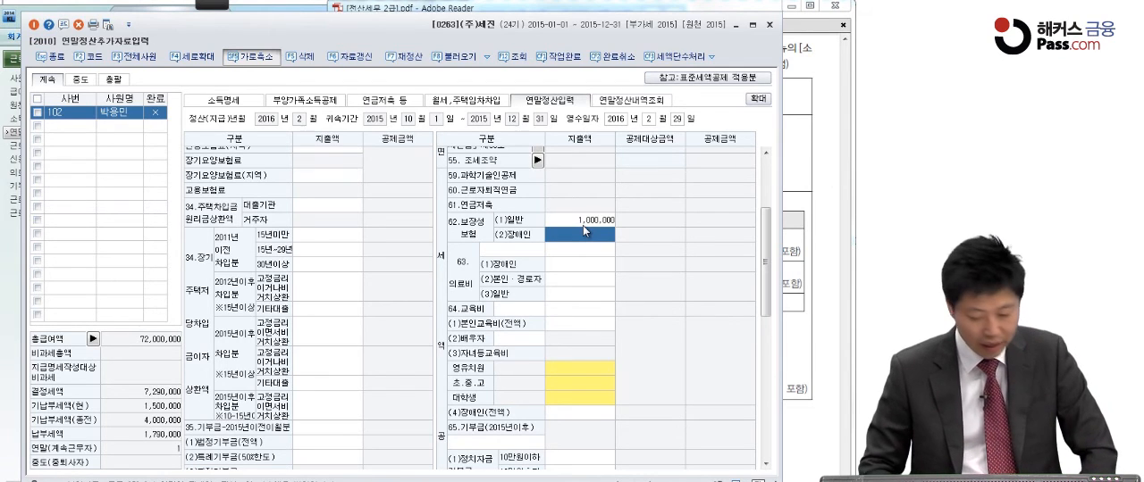
Check the medical expense in the exam PDF and enter 5,000,000 as the 지출액 of 63.의료비 (2)본인·경로자
click(792, 251)
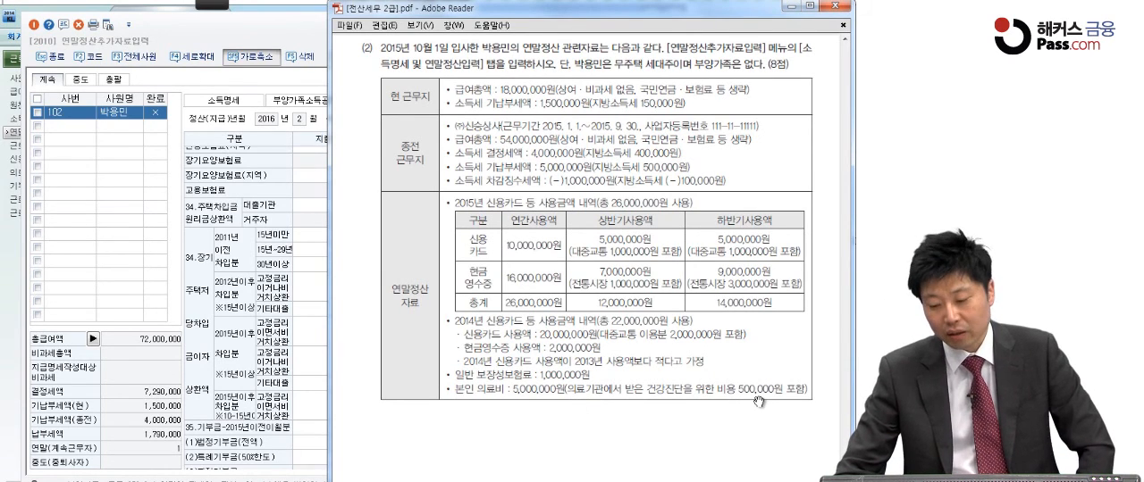
click(303, 361)
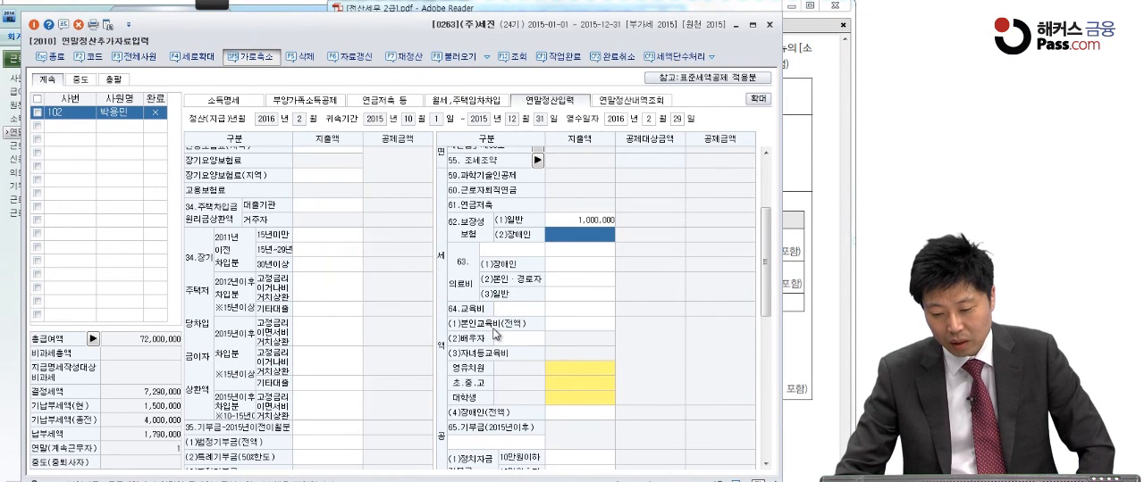
click(561, 281)
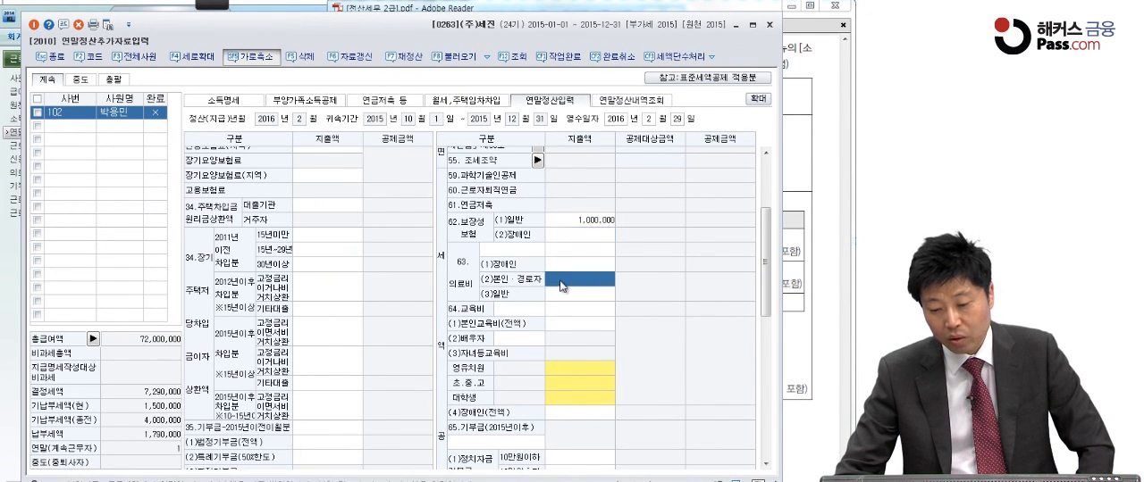
click(560, 281)
text(5,000,000)
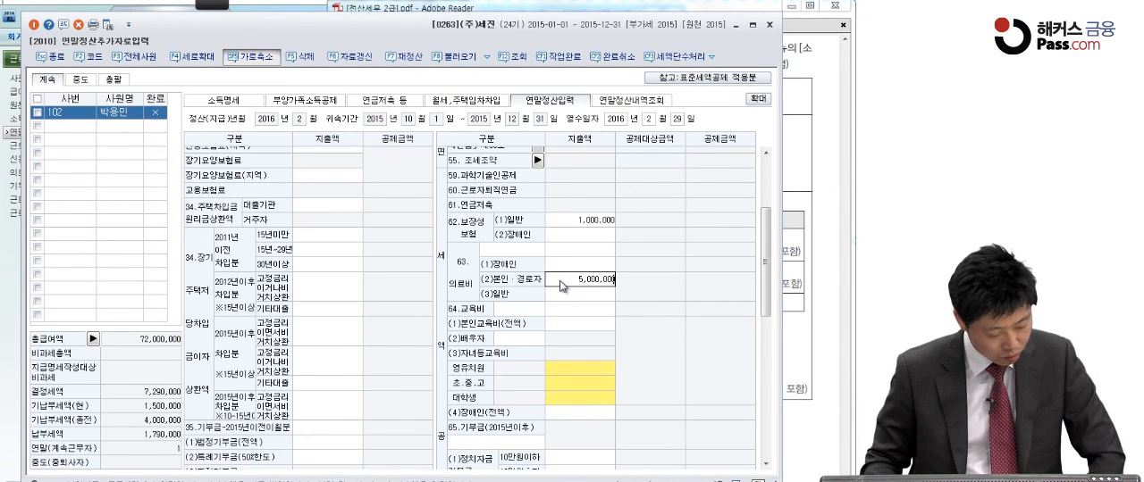
key(Return)
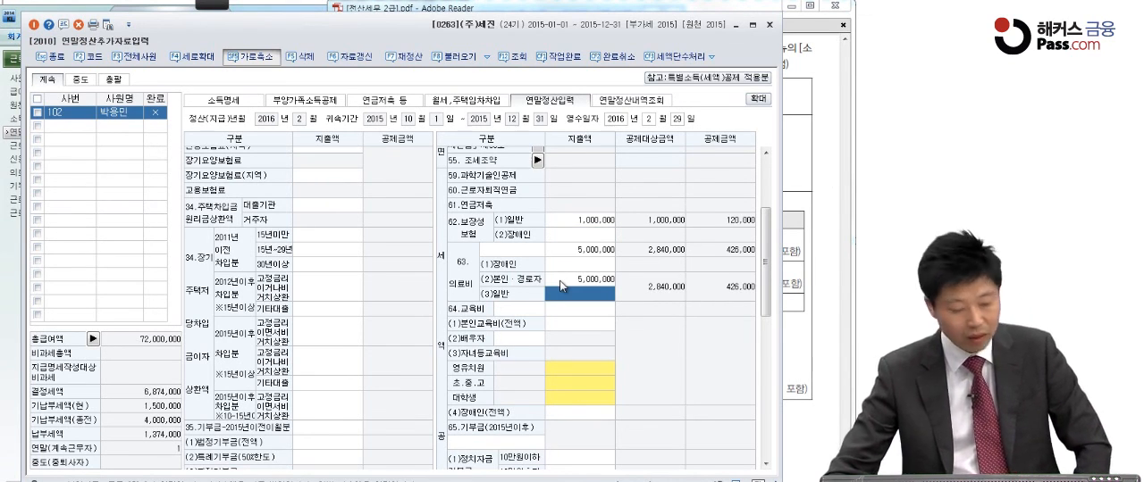